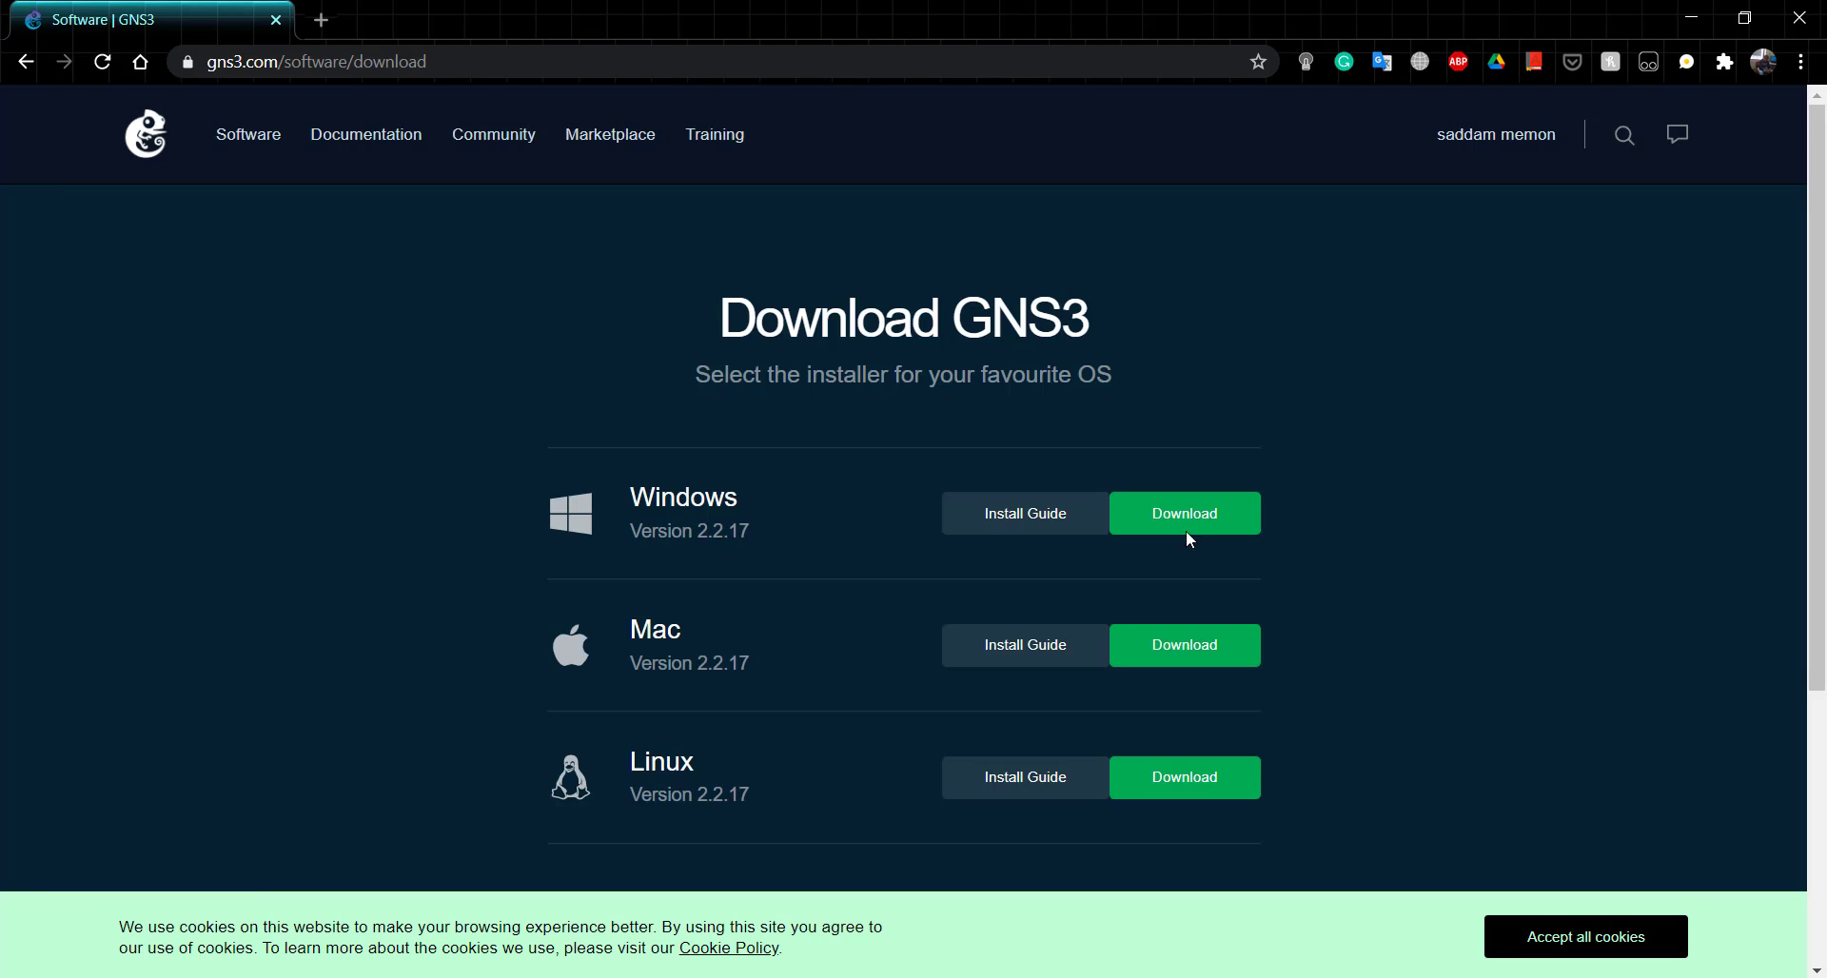
Download the GNS3 2.2.17 installer for Windows and dismiss the exclusive tools offer.
left_click(1203, 524)
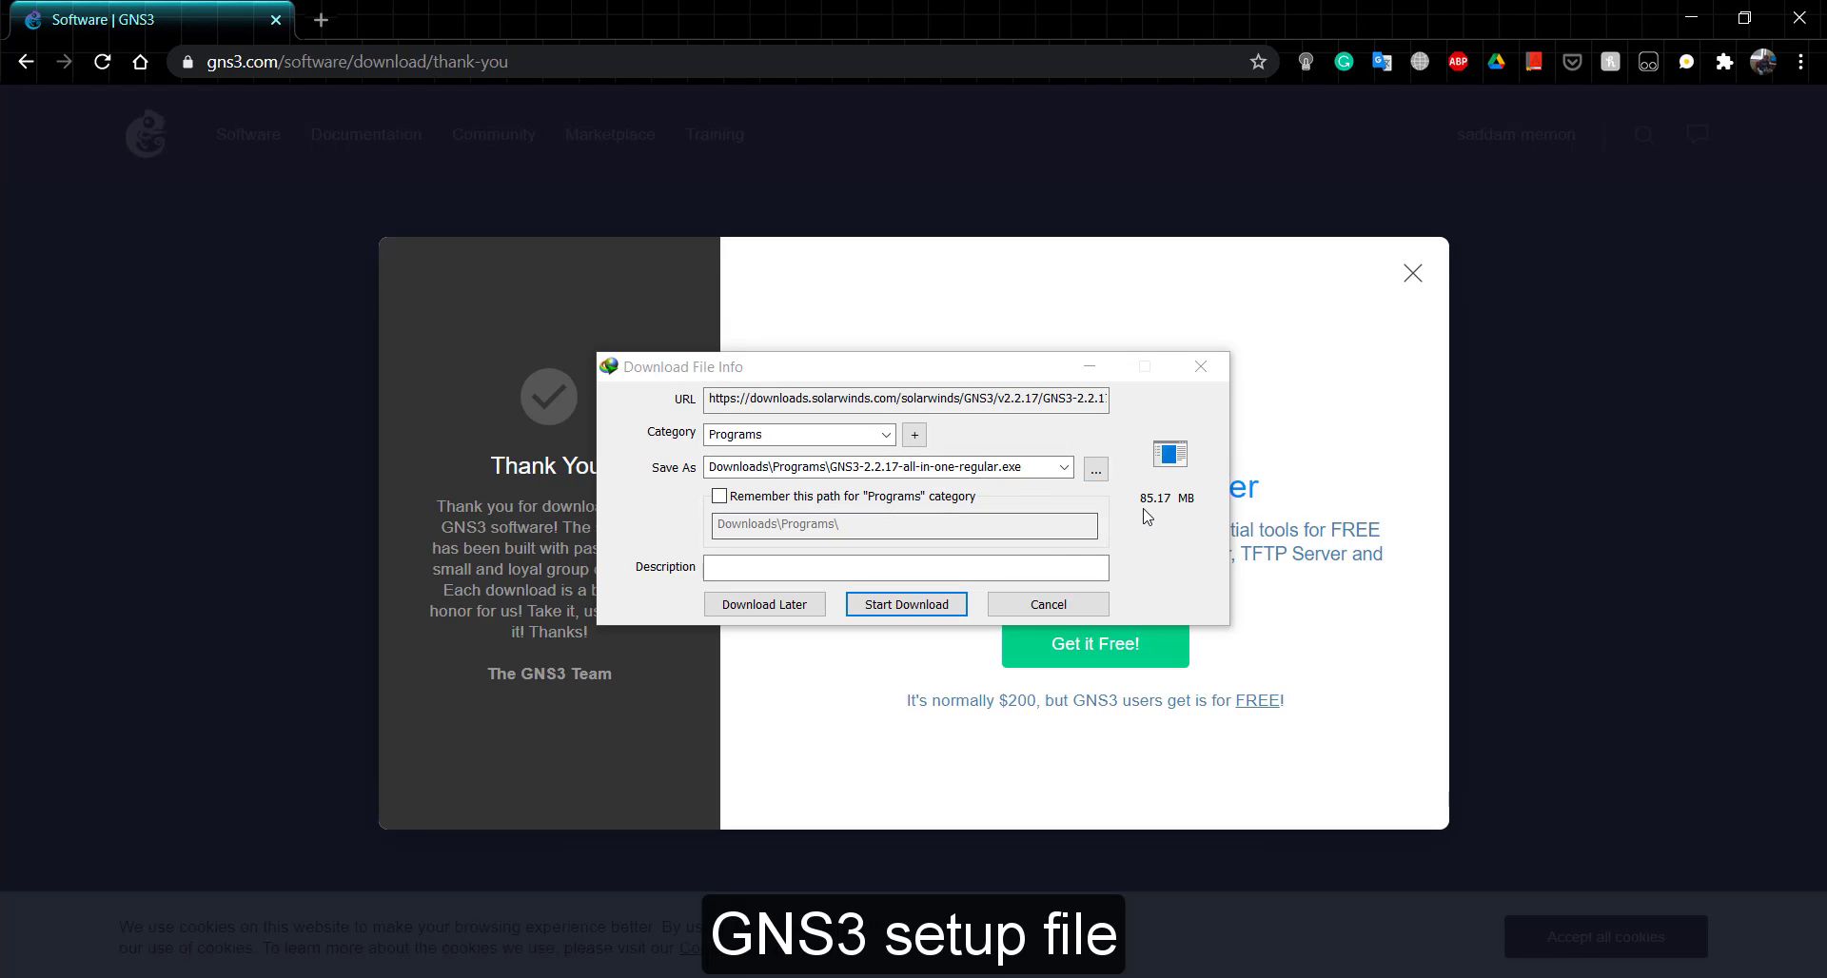
left_click(913, 604)
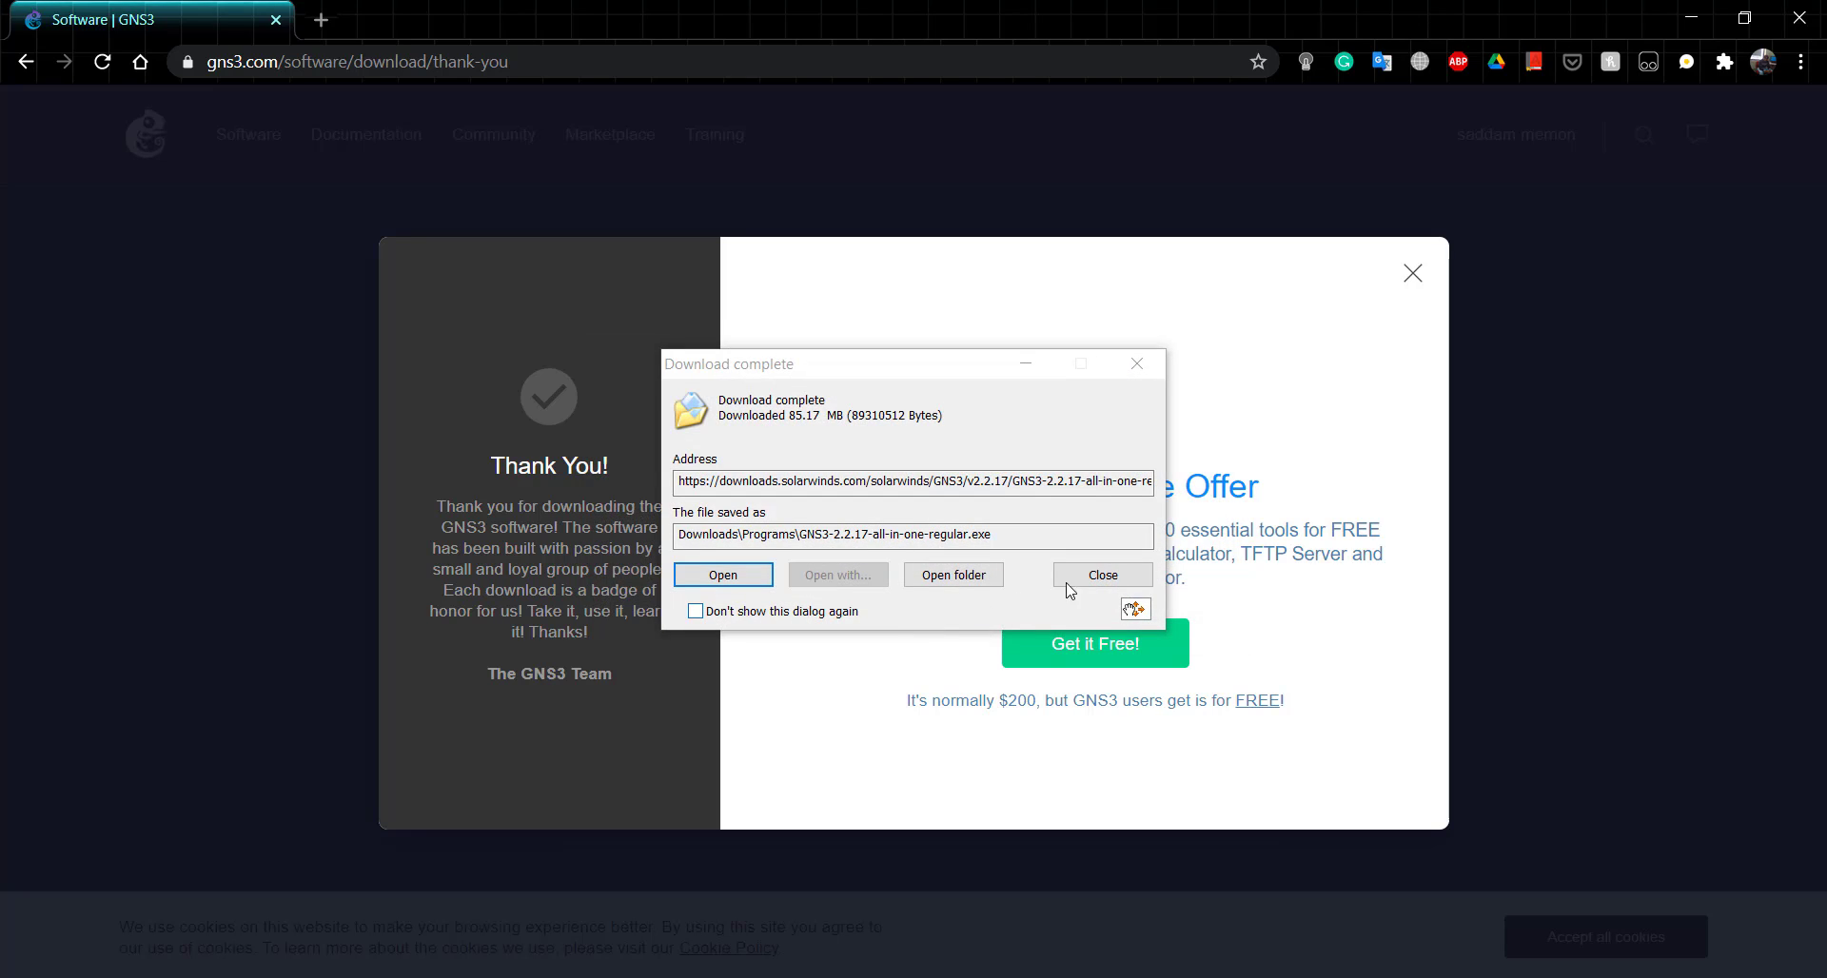
left_click(1075, 580)
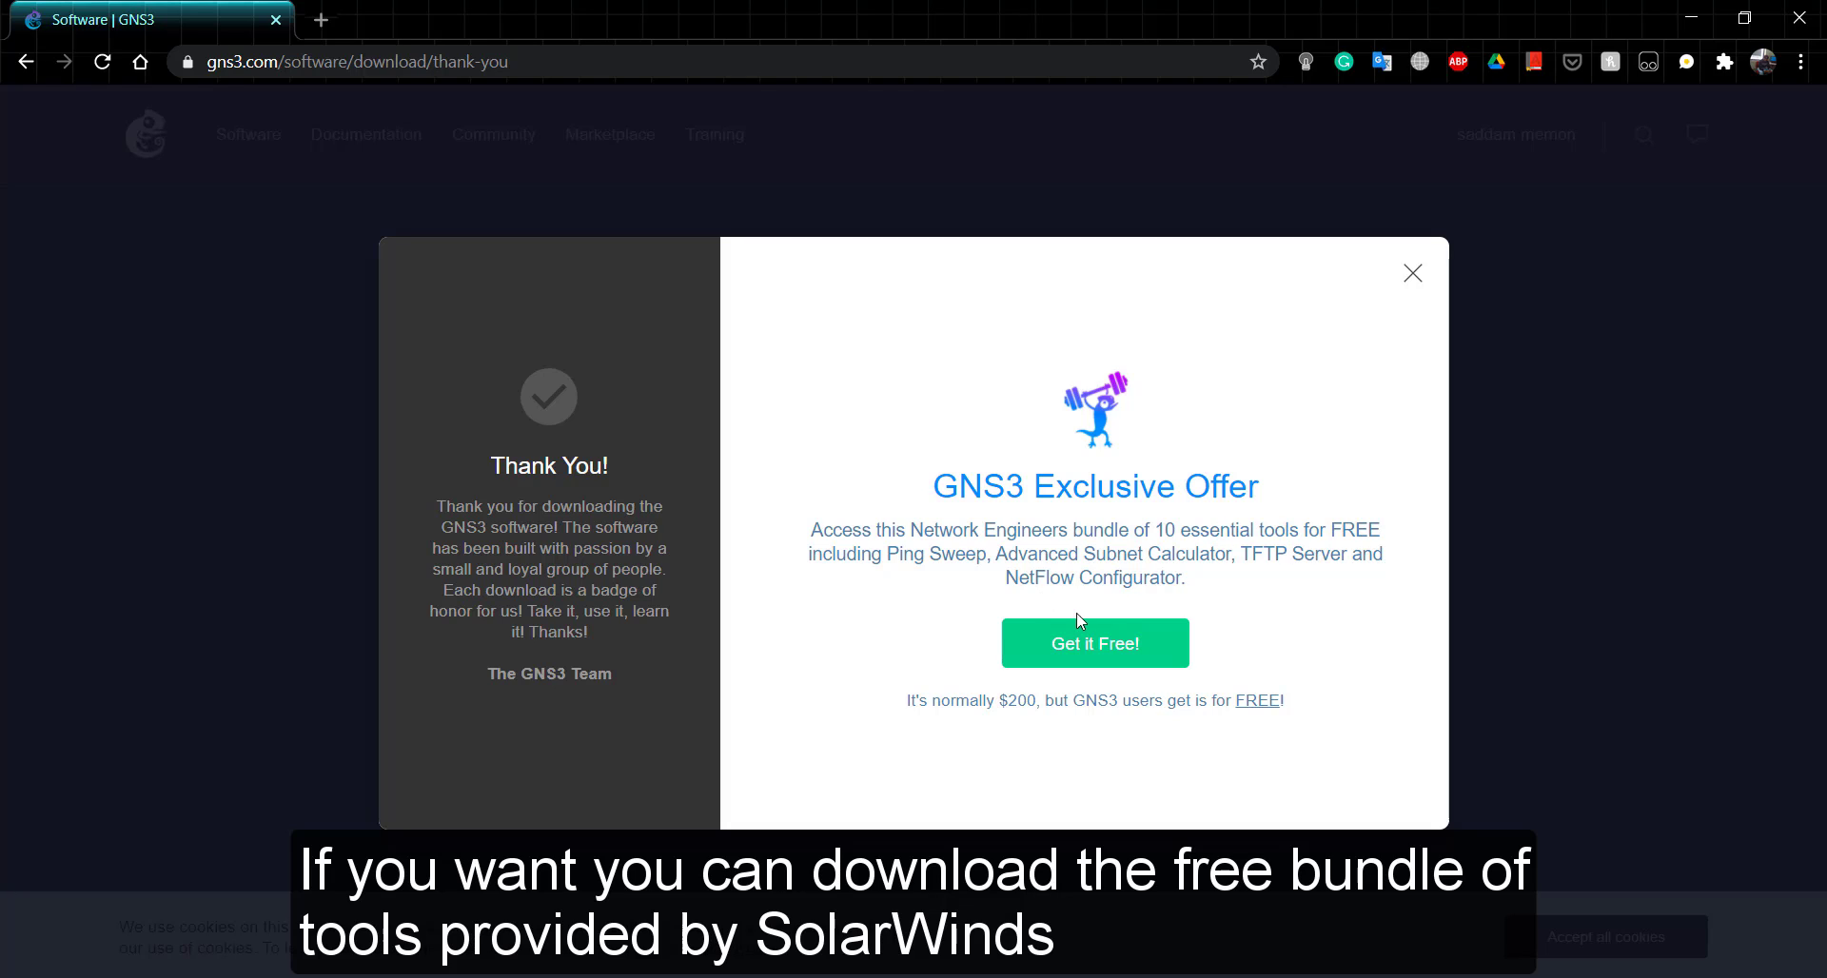
left_click(1413, 274)
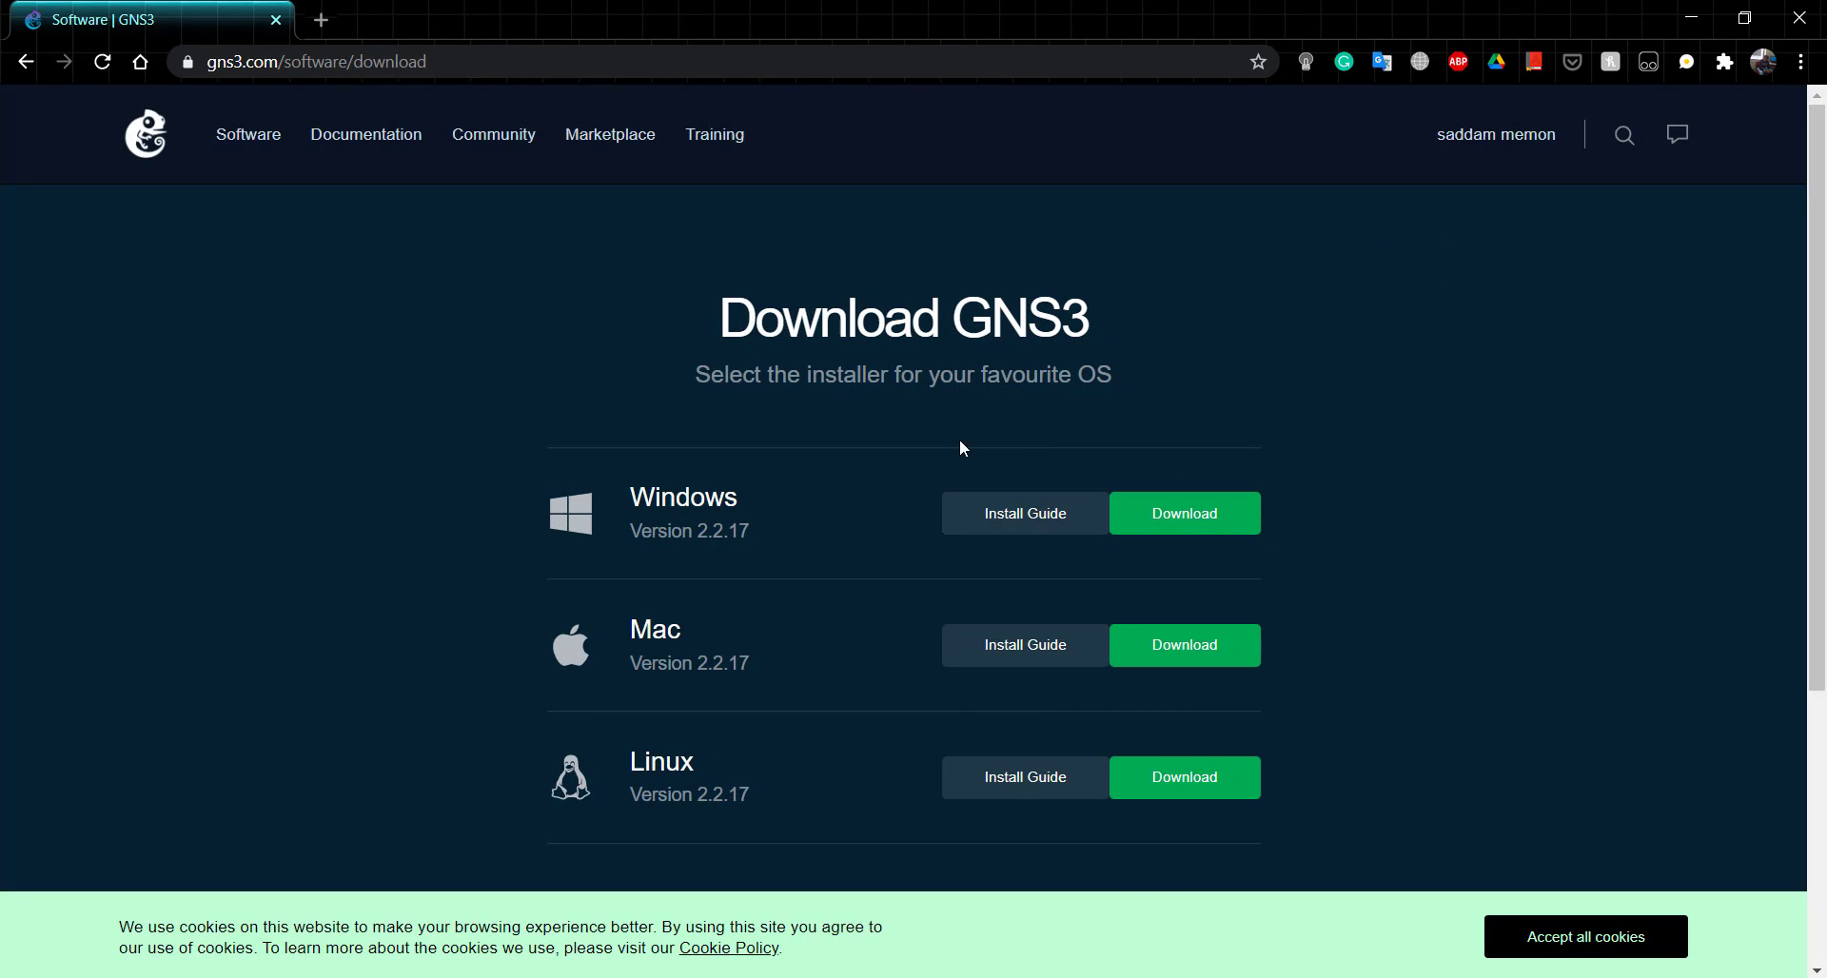
Download the GNS3 VM 2.2.17 archive for VMware Workstation and Fusion, and check it in its download folder.
scroll(904, 470, "down", 3)
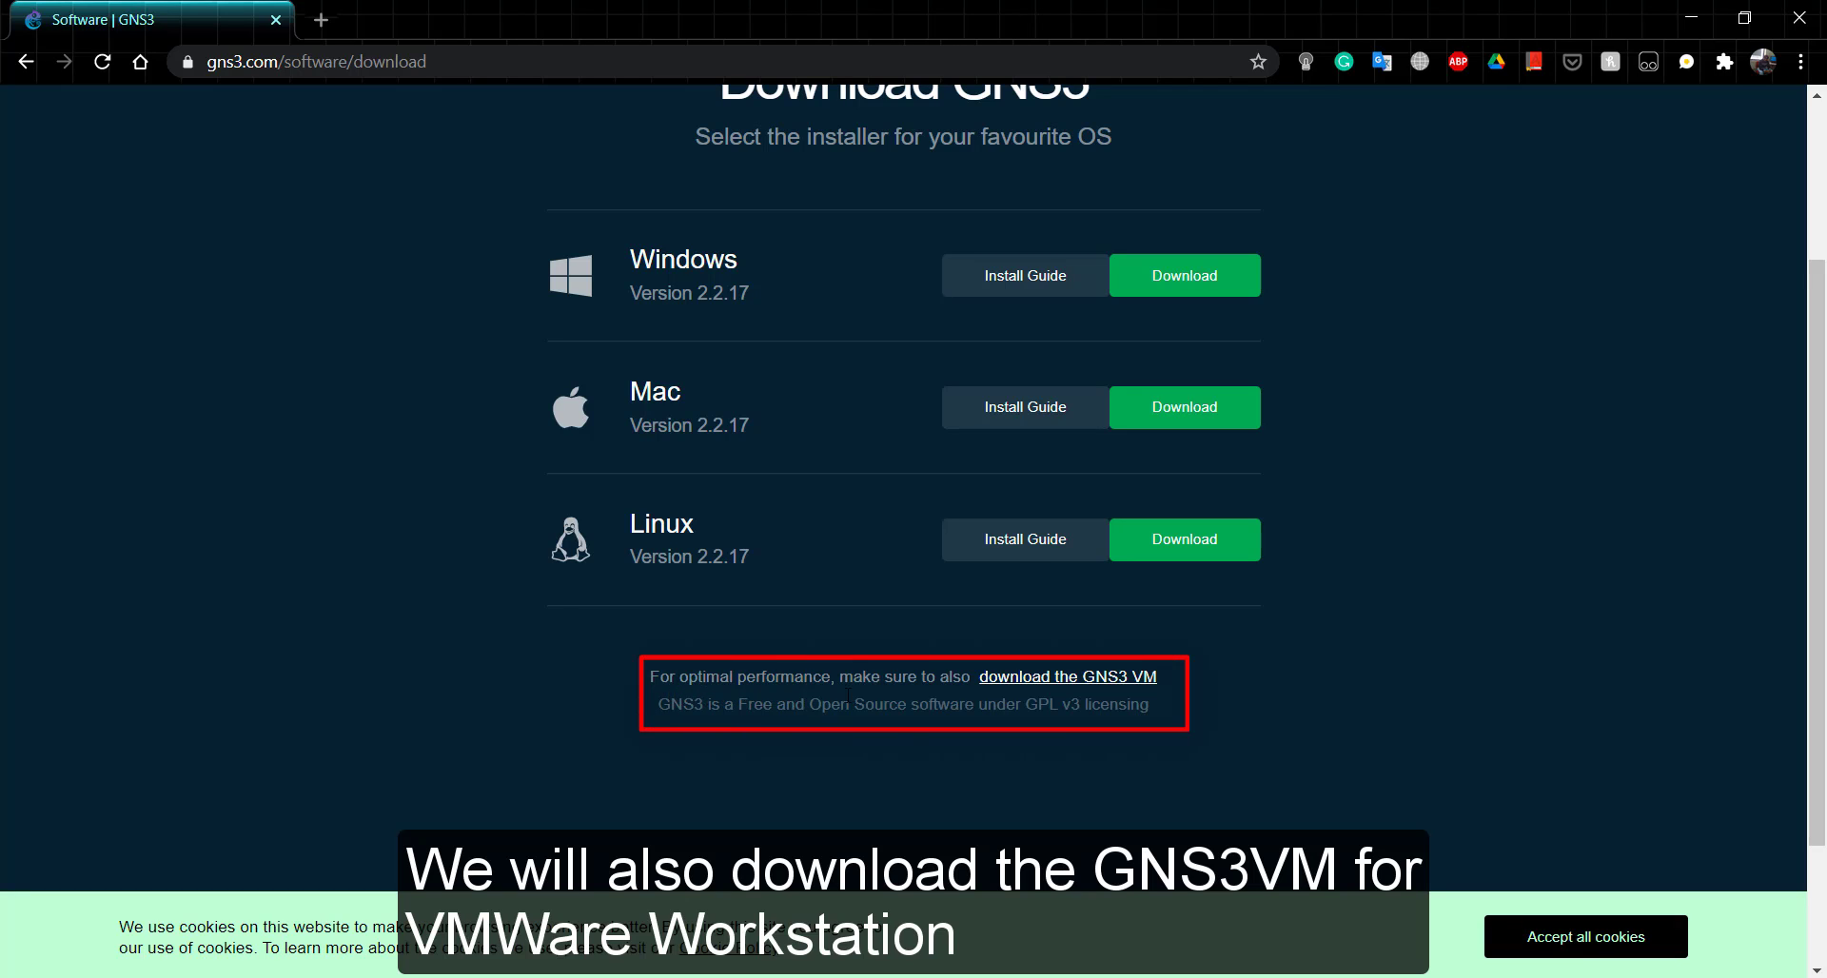
left_click(1129, 682)
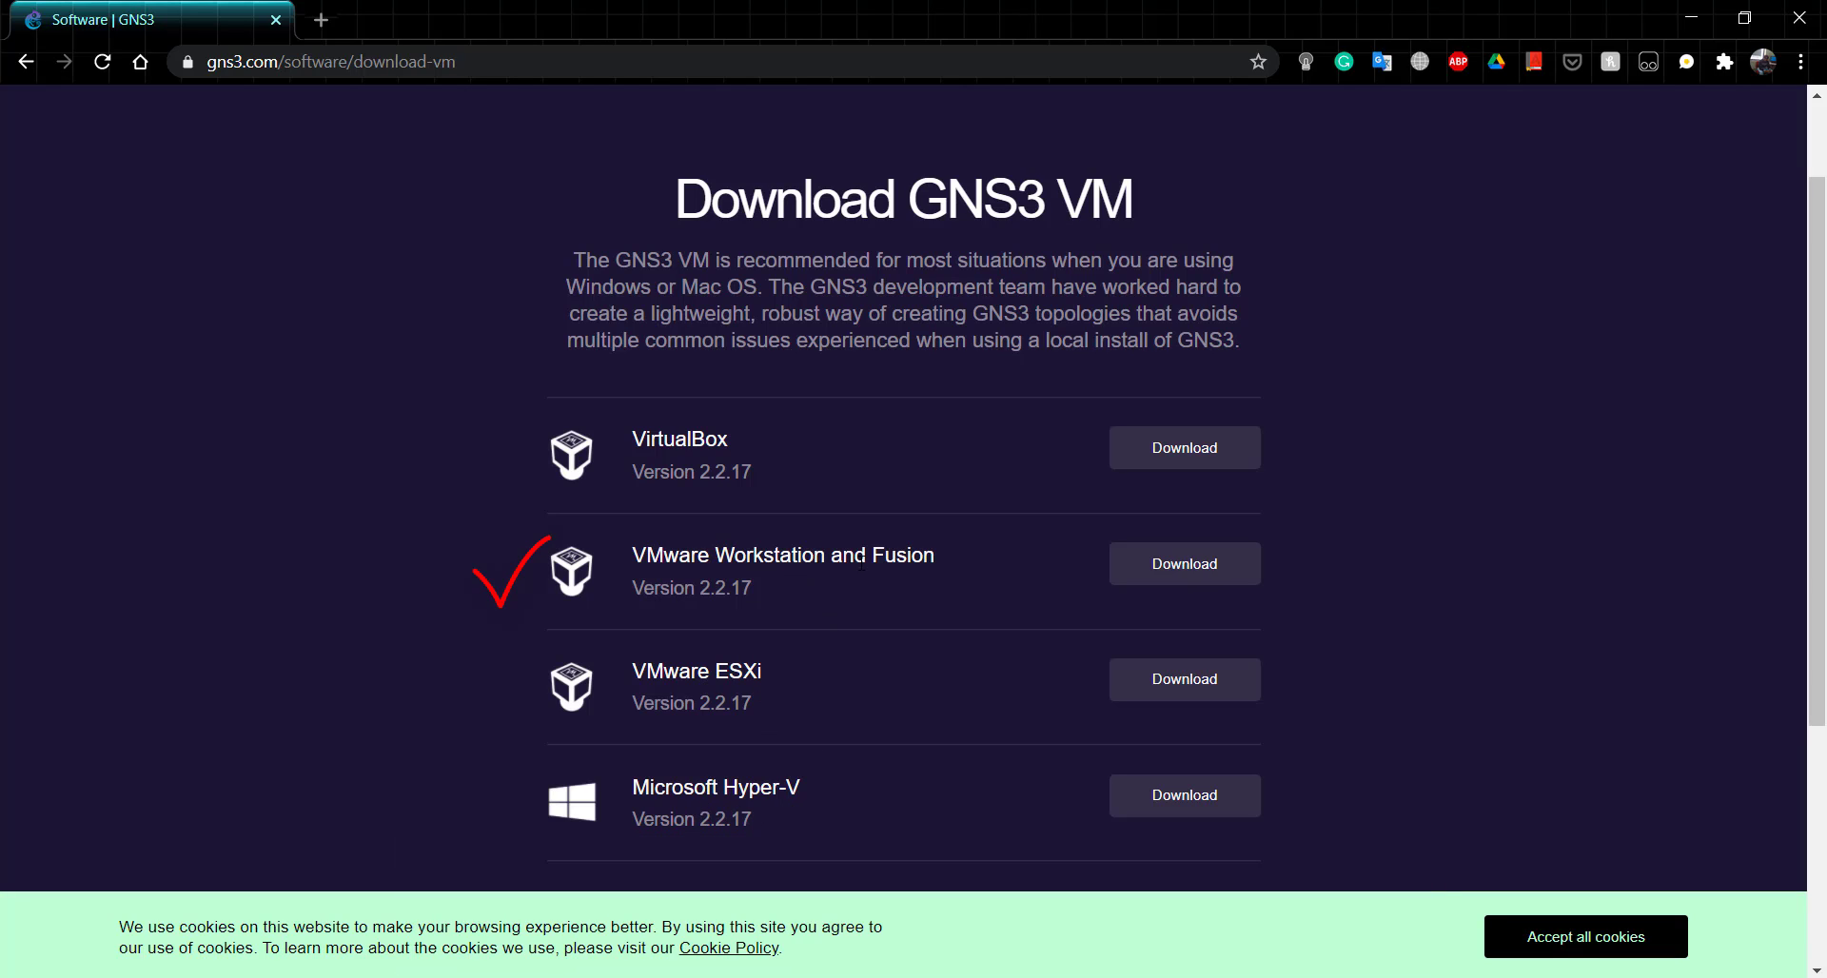
left_click(1180, 567)
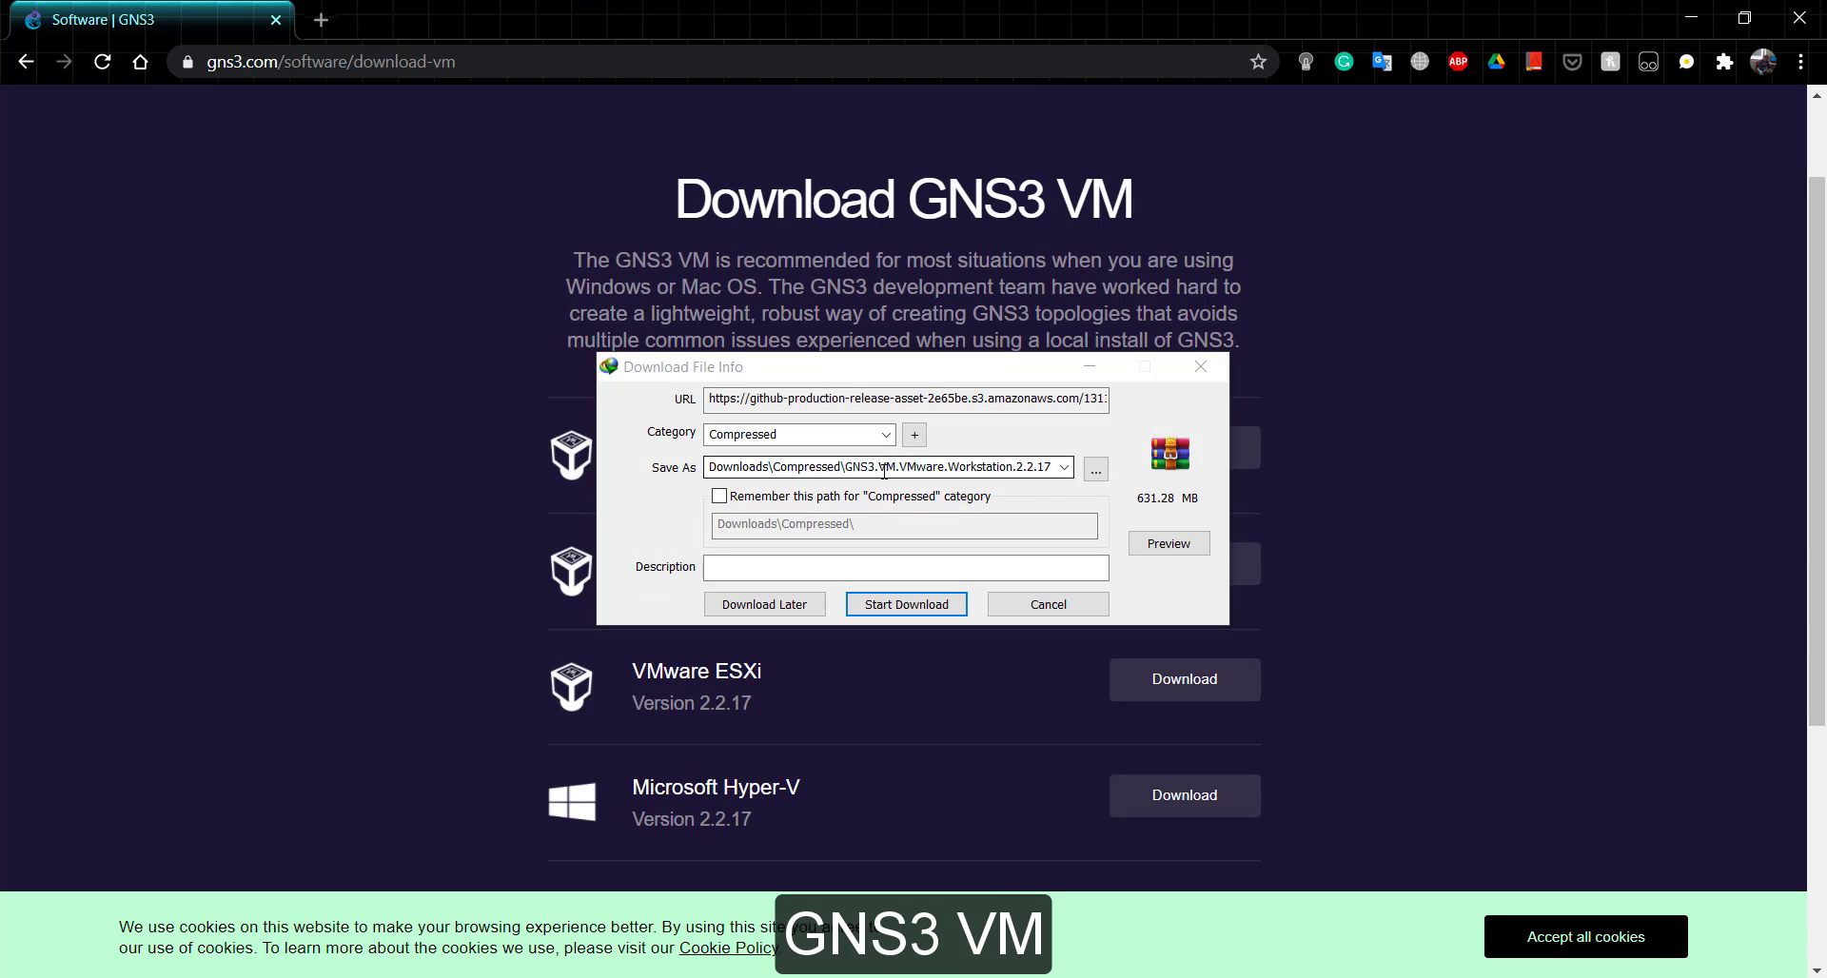
left_click(912, 608)
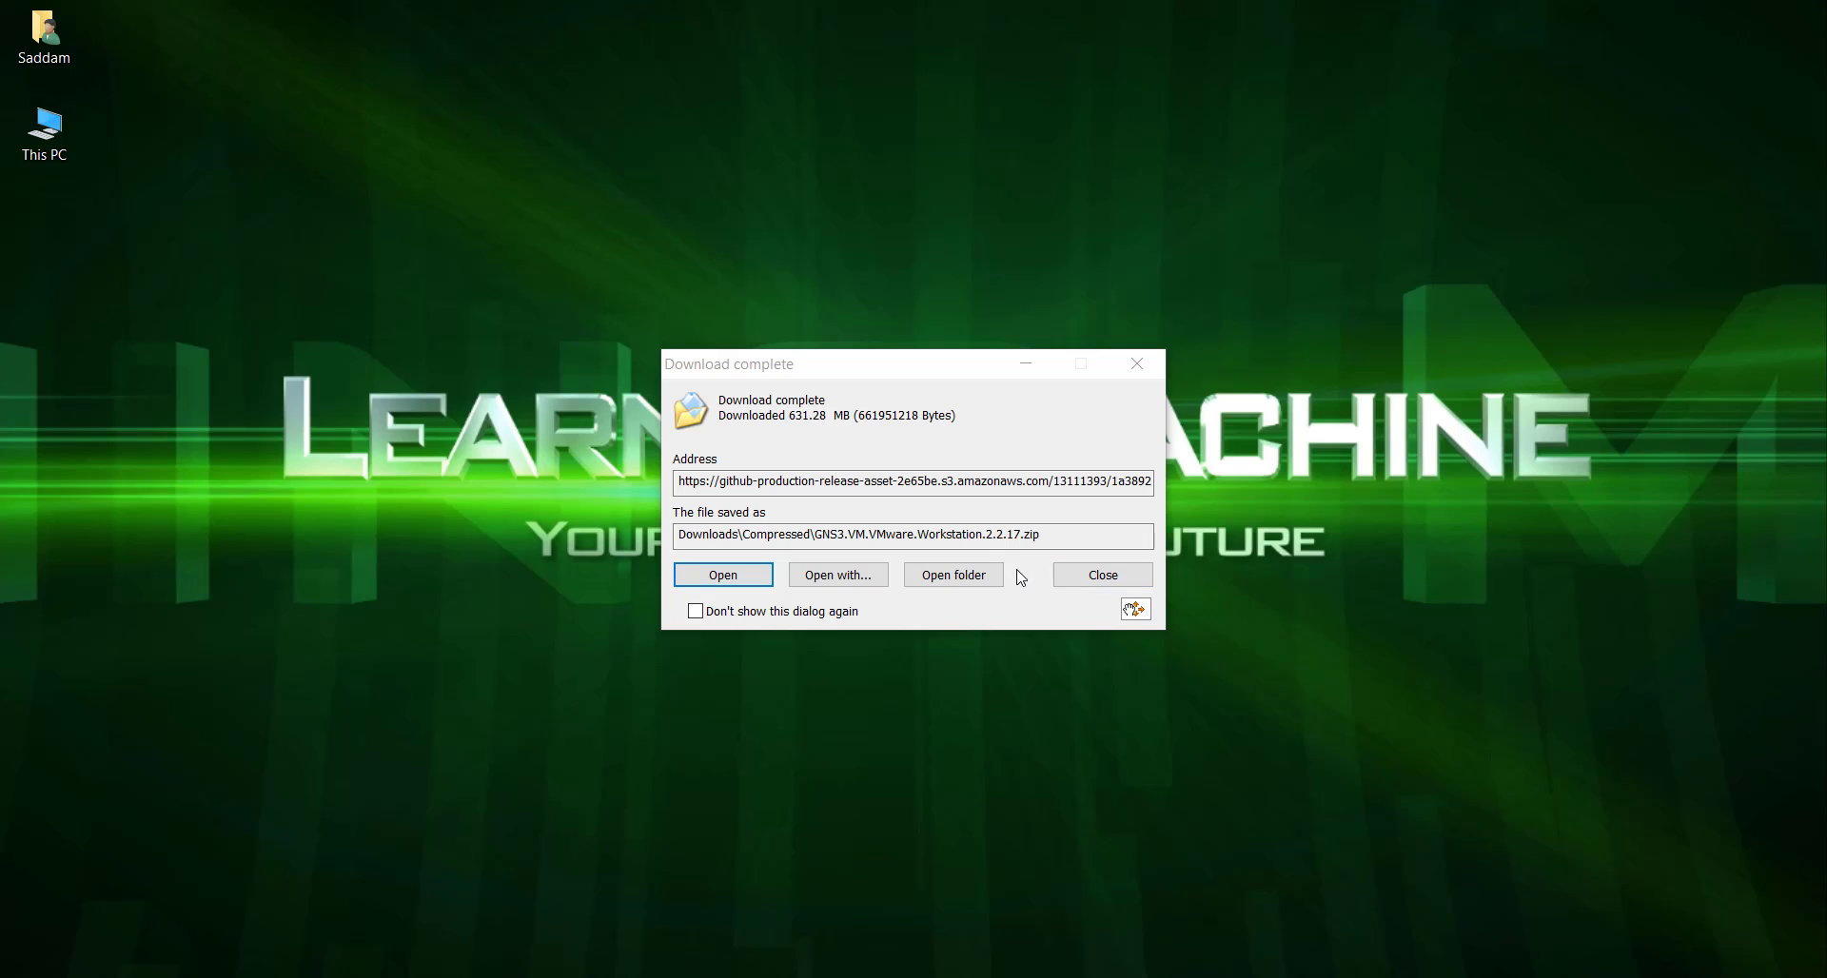
left_click(985, 571)
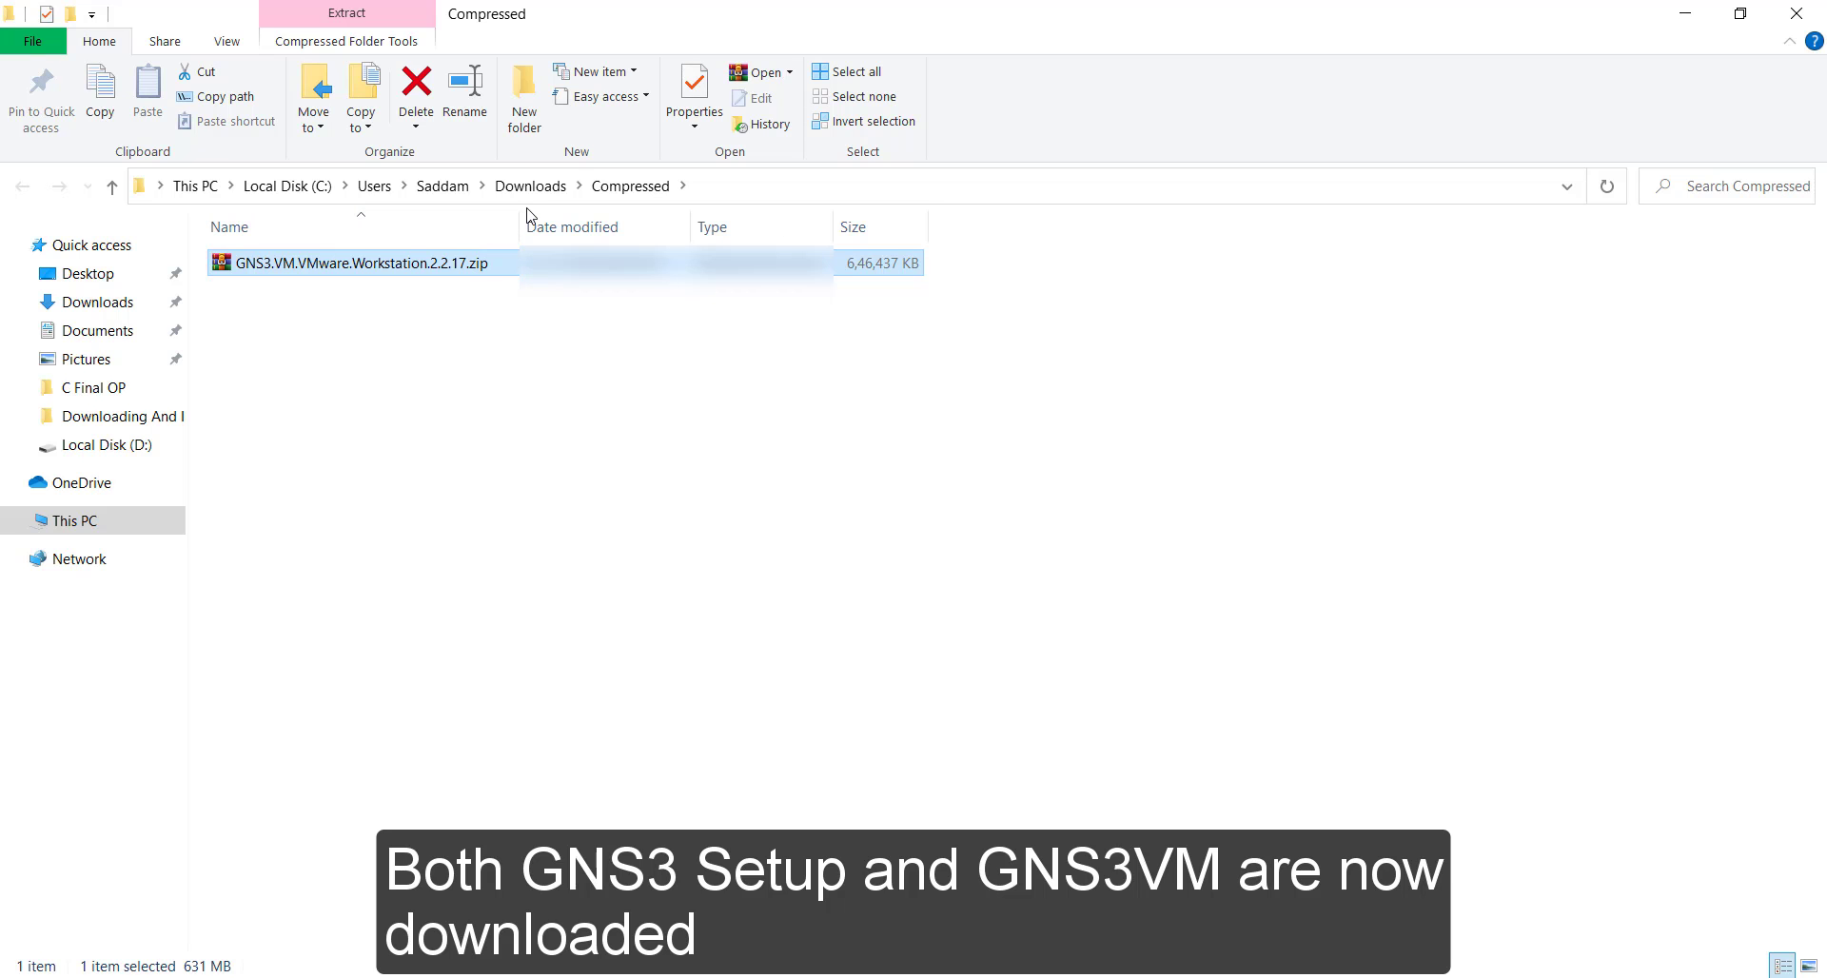
left_click(1819, 13)
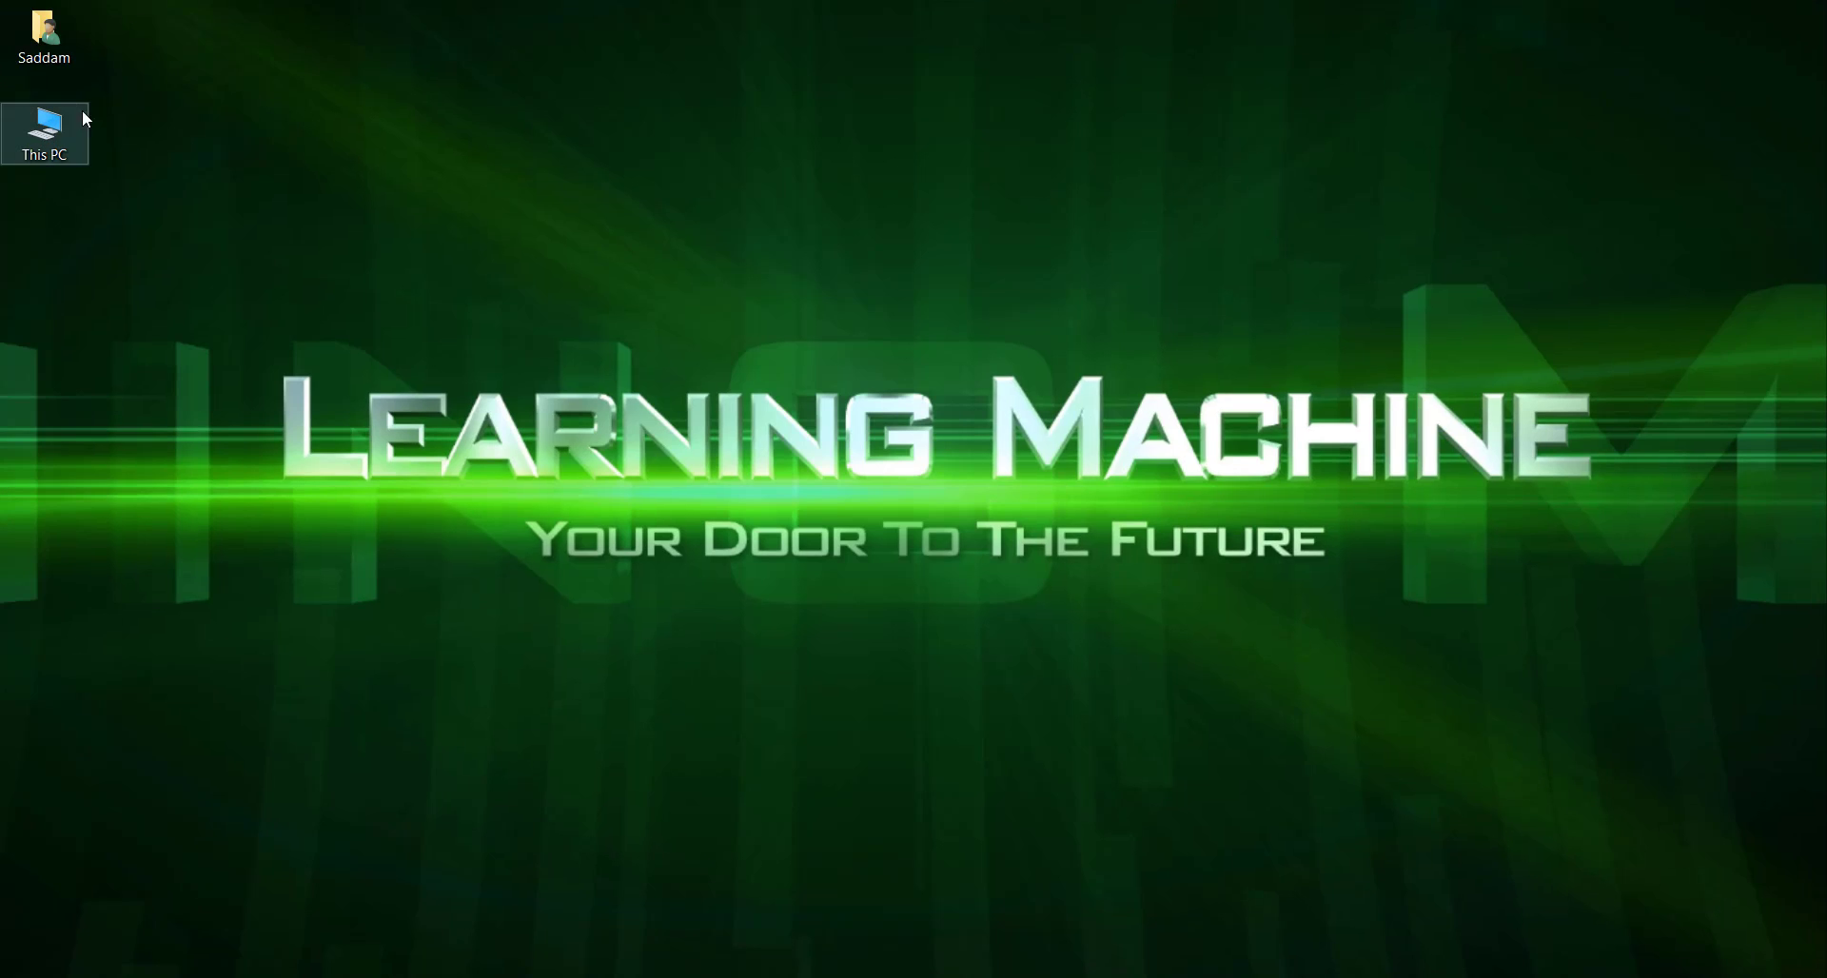
Extract GNS3.VM.VMware.Workstation.2.2.17.zip from the GNS3 folder in Downloads into the suggested subfolder.
double_click(44, 33)
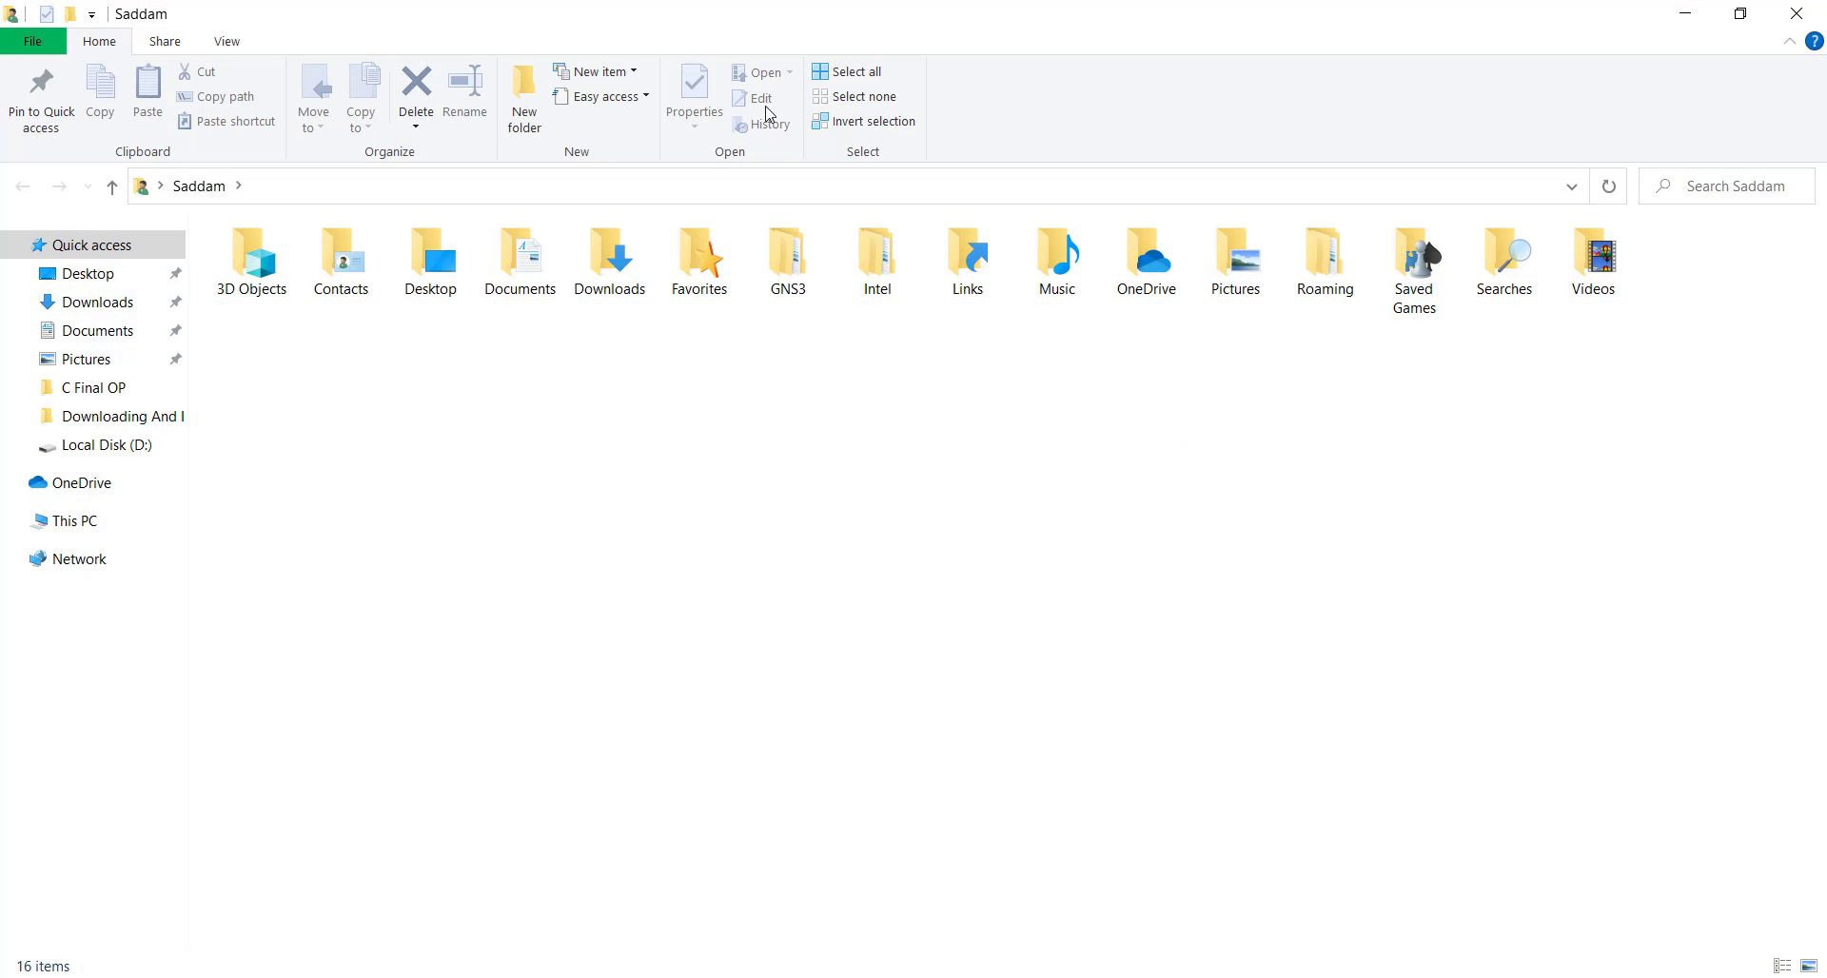
double_click(583, 274)
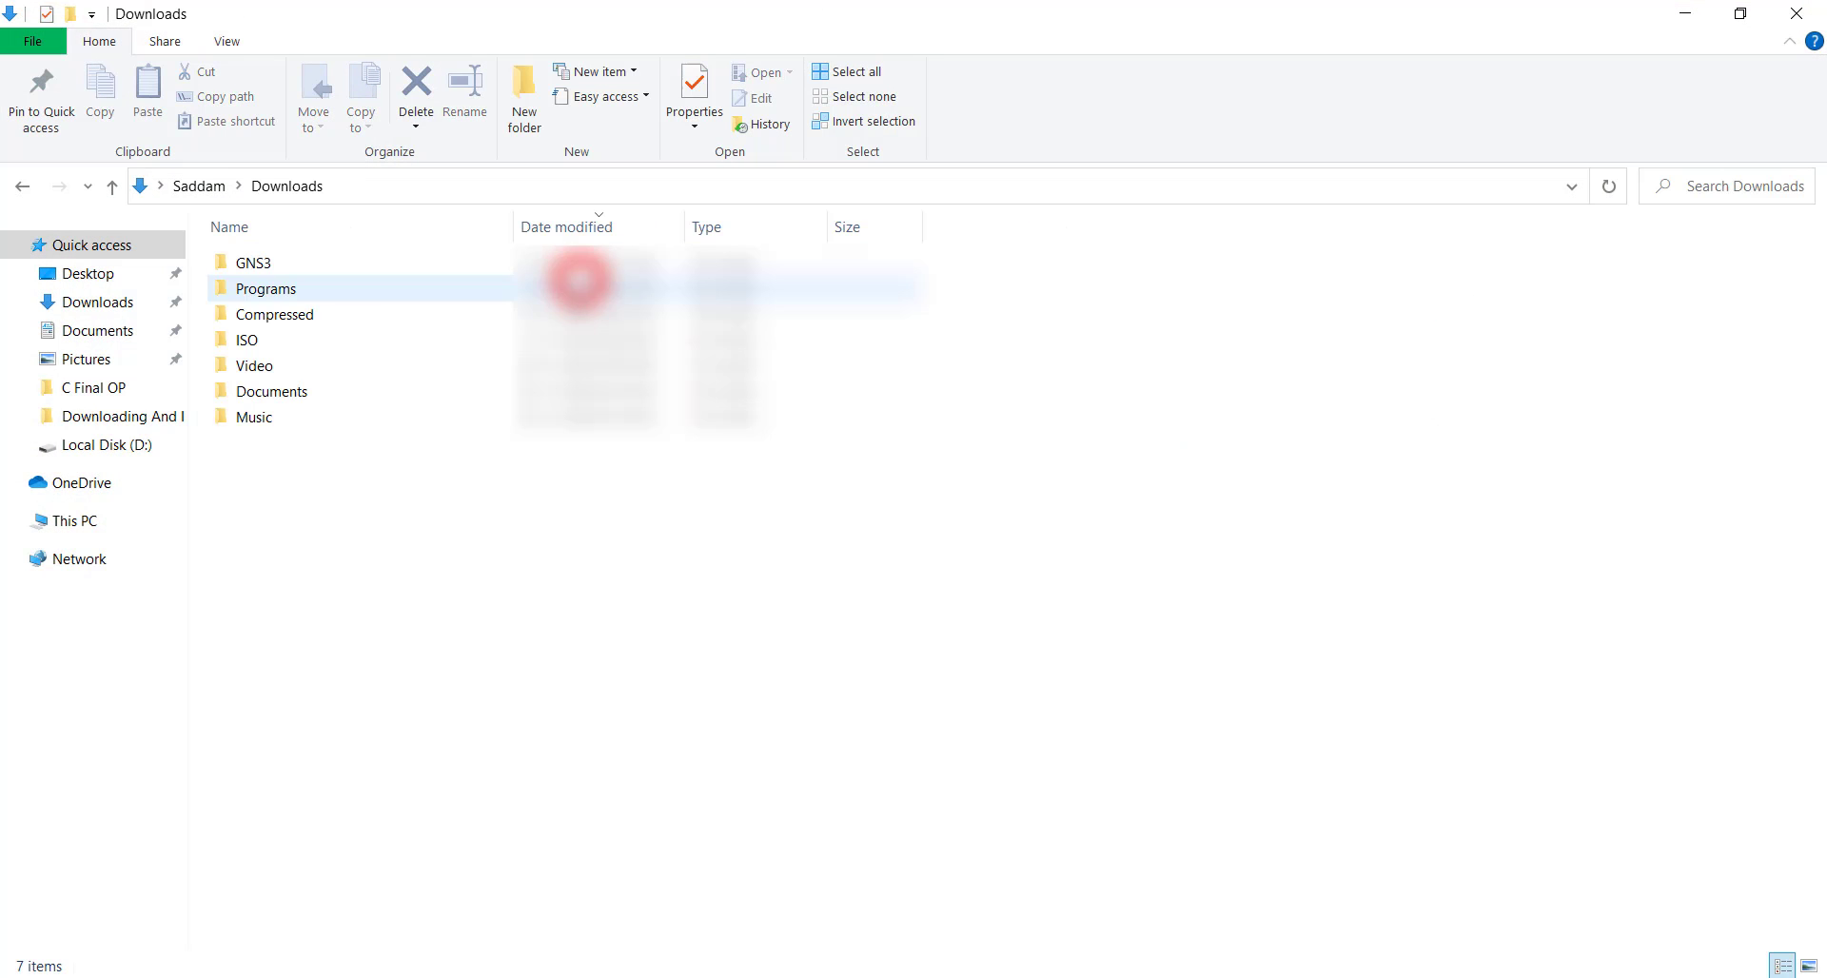
double_click(288, 279)
left_click(285, 272)
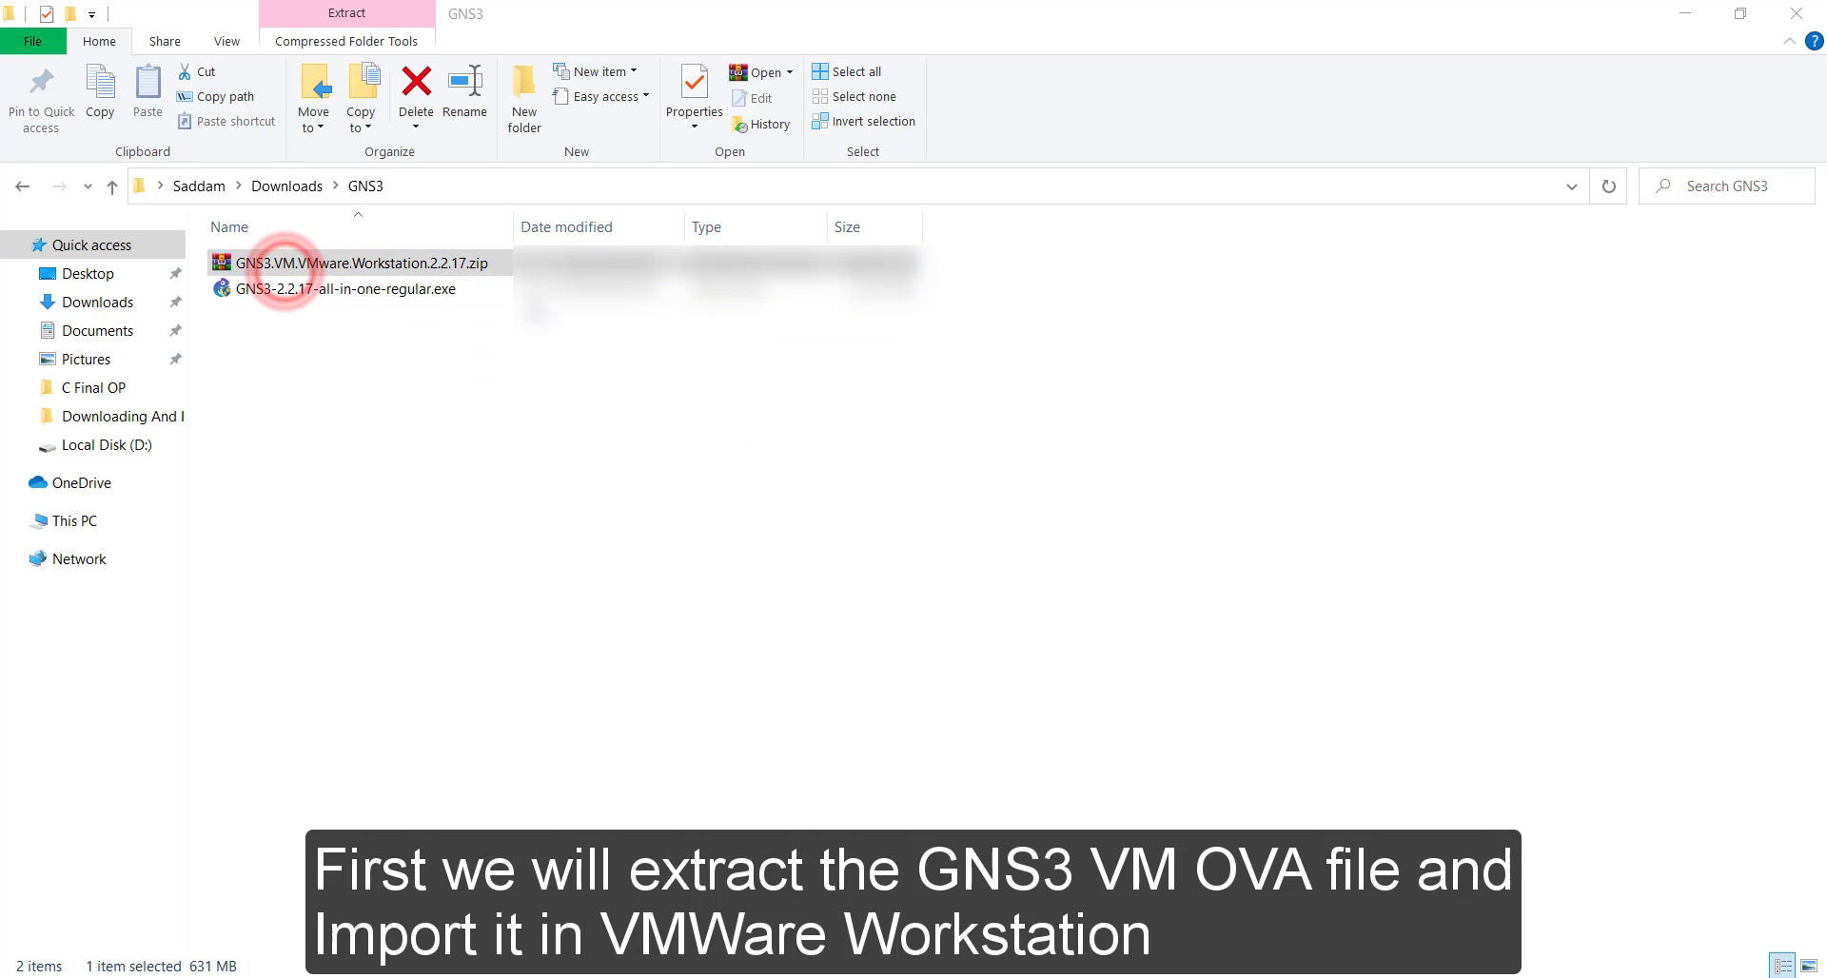
double_click(285, 265)
left_click(372, 200)
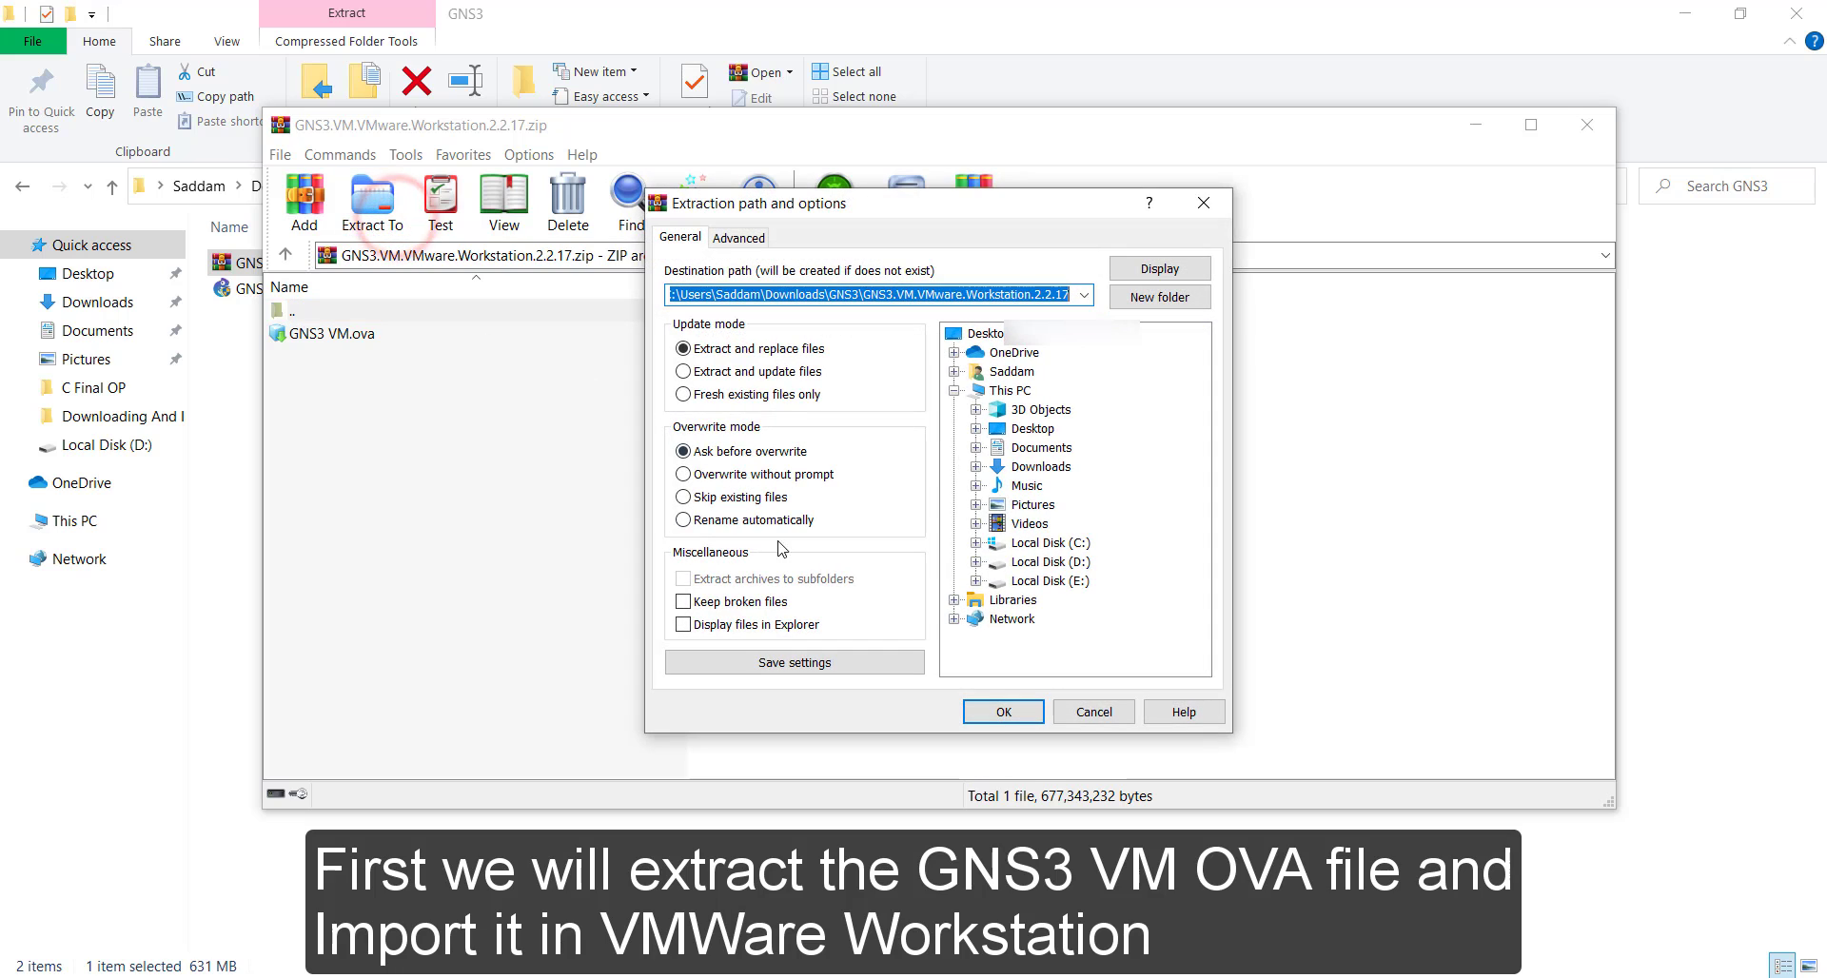
left_click(1004, 713)
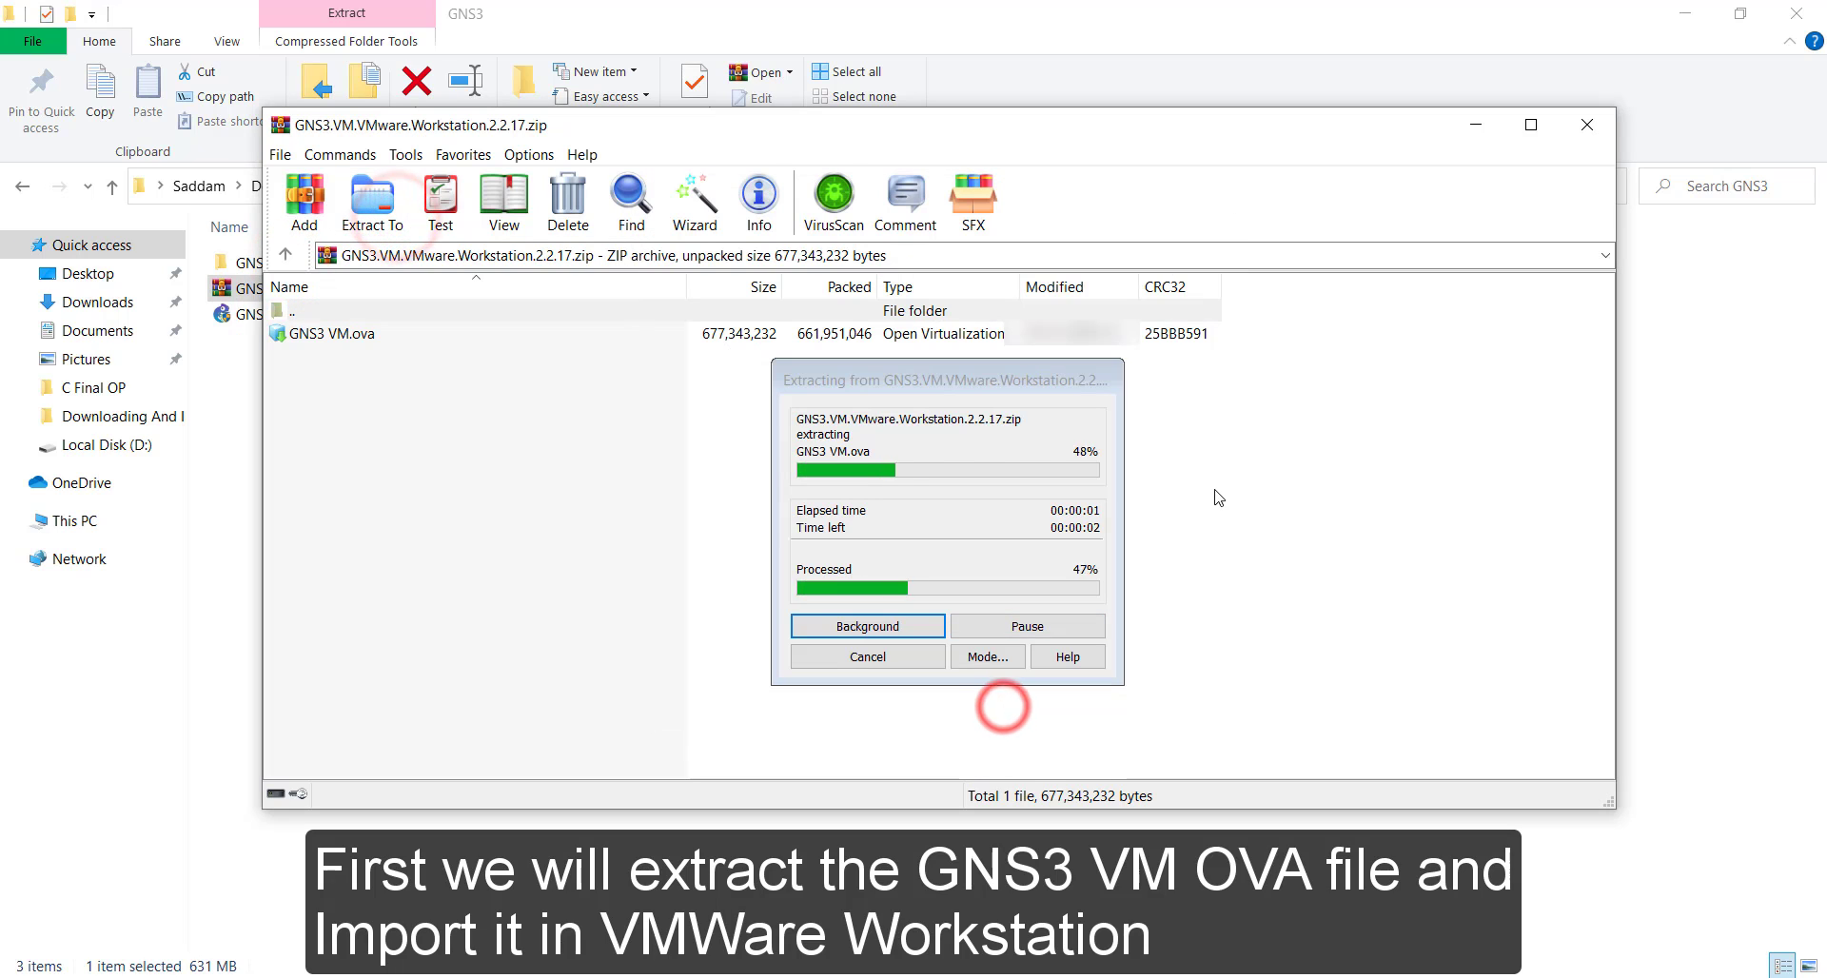
left_click(1601, 123)
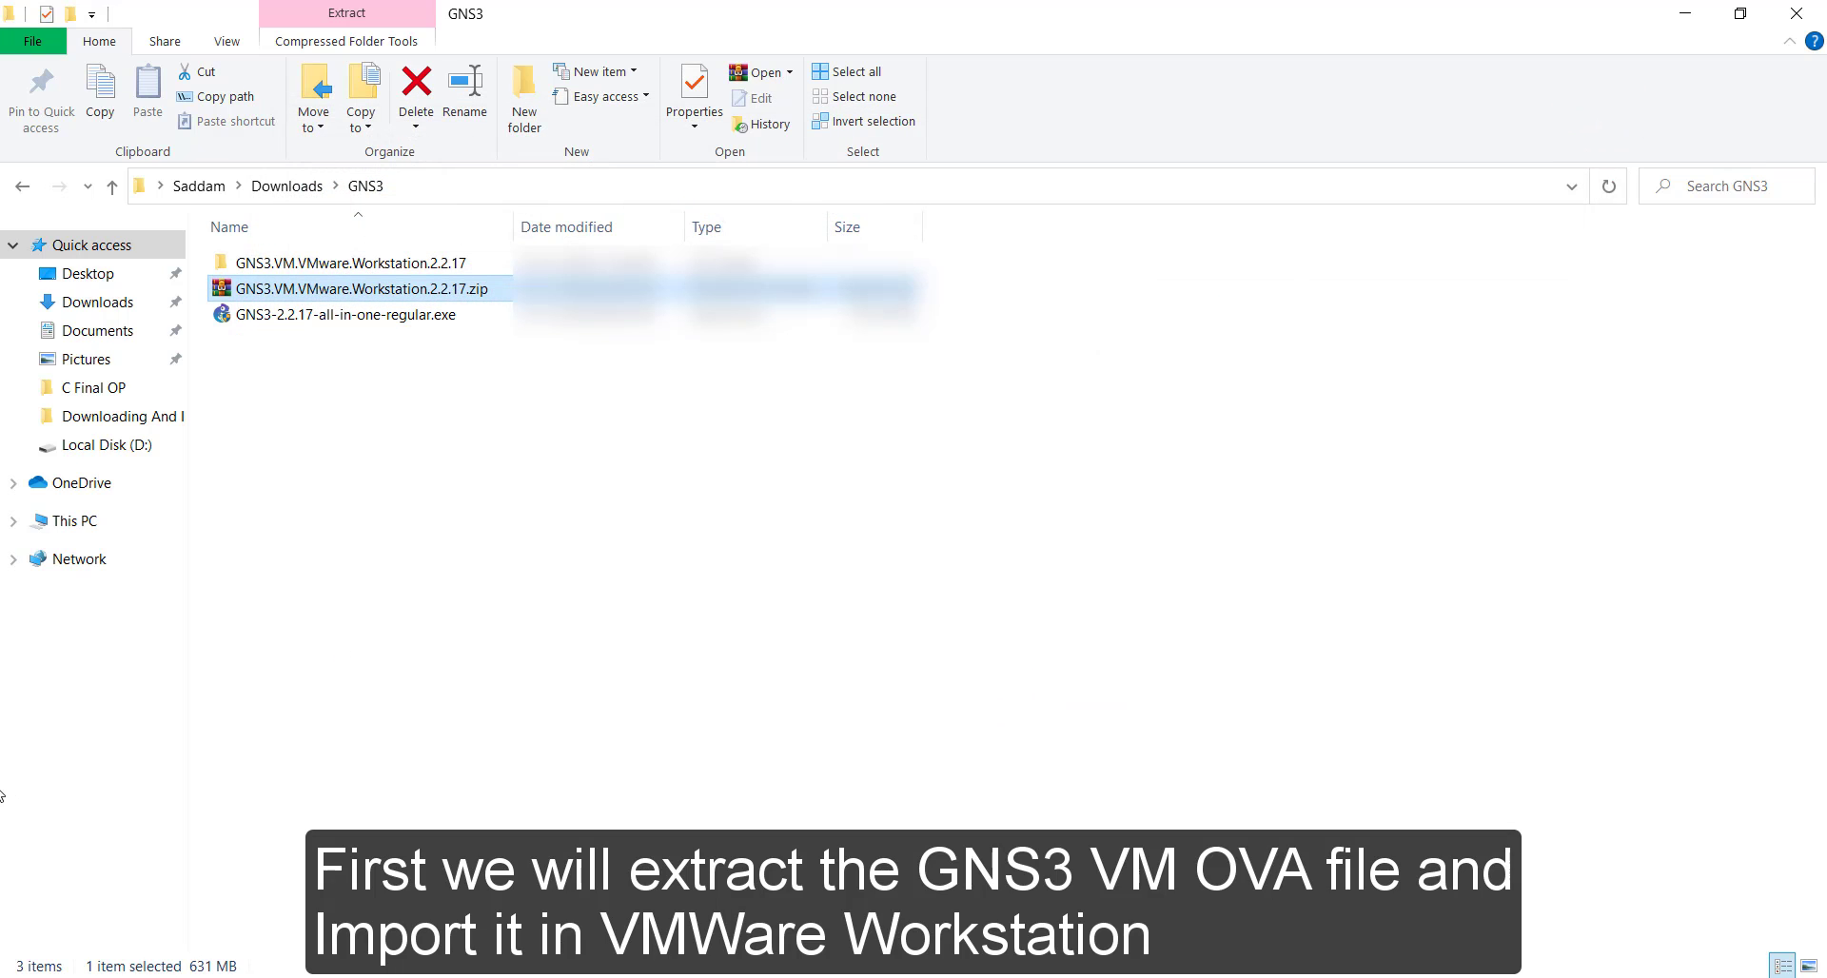
Import the extracted GNS3 VM.ova into VMware Workstation, storing it in a new folder named GNS3VM under E:\VM.
double_click(303, 263)
double_click(278, 265)
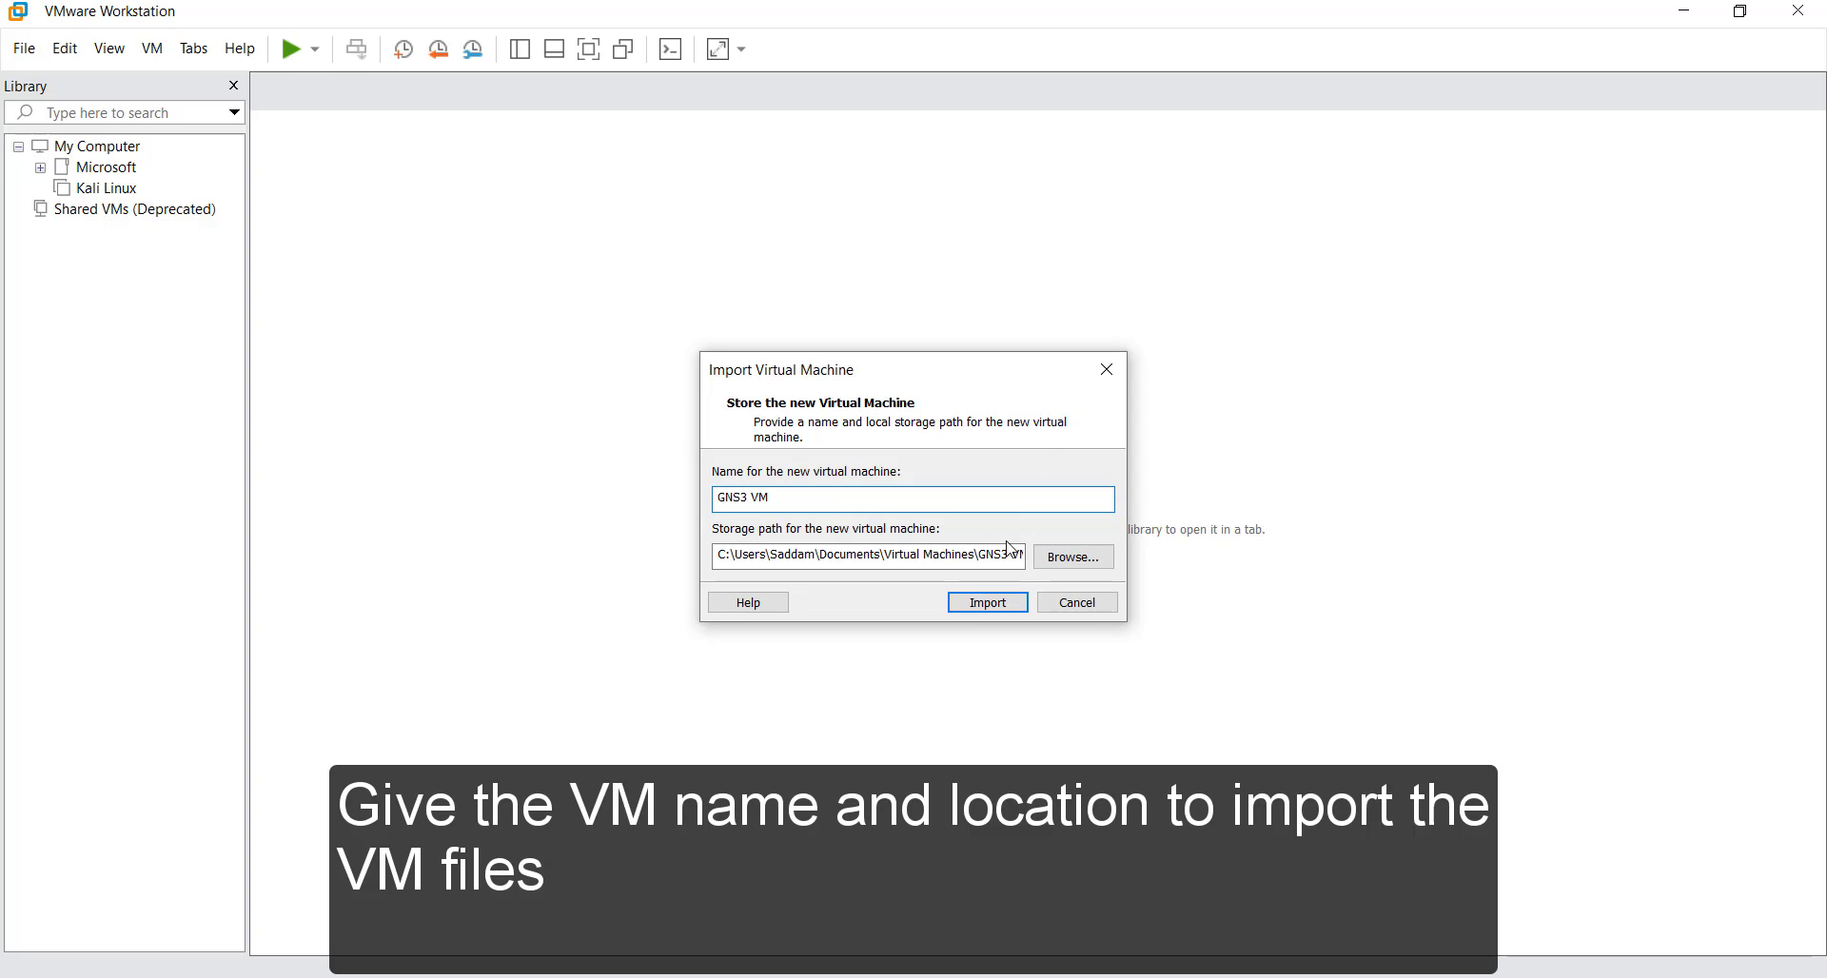
left_click(1071, 557)
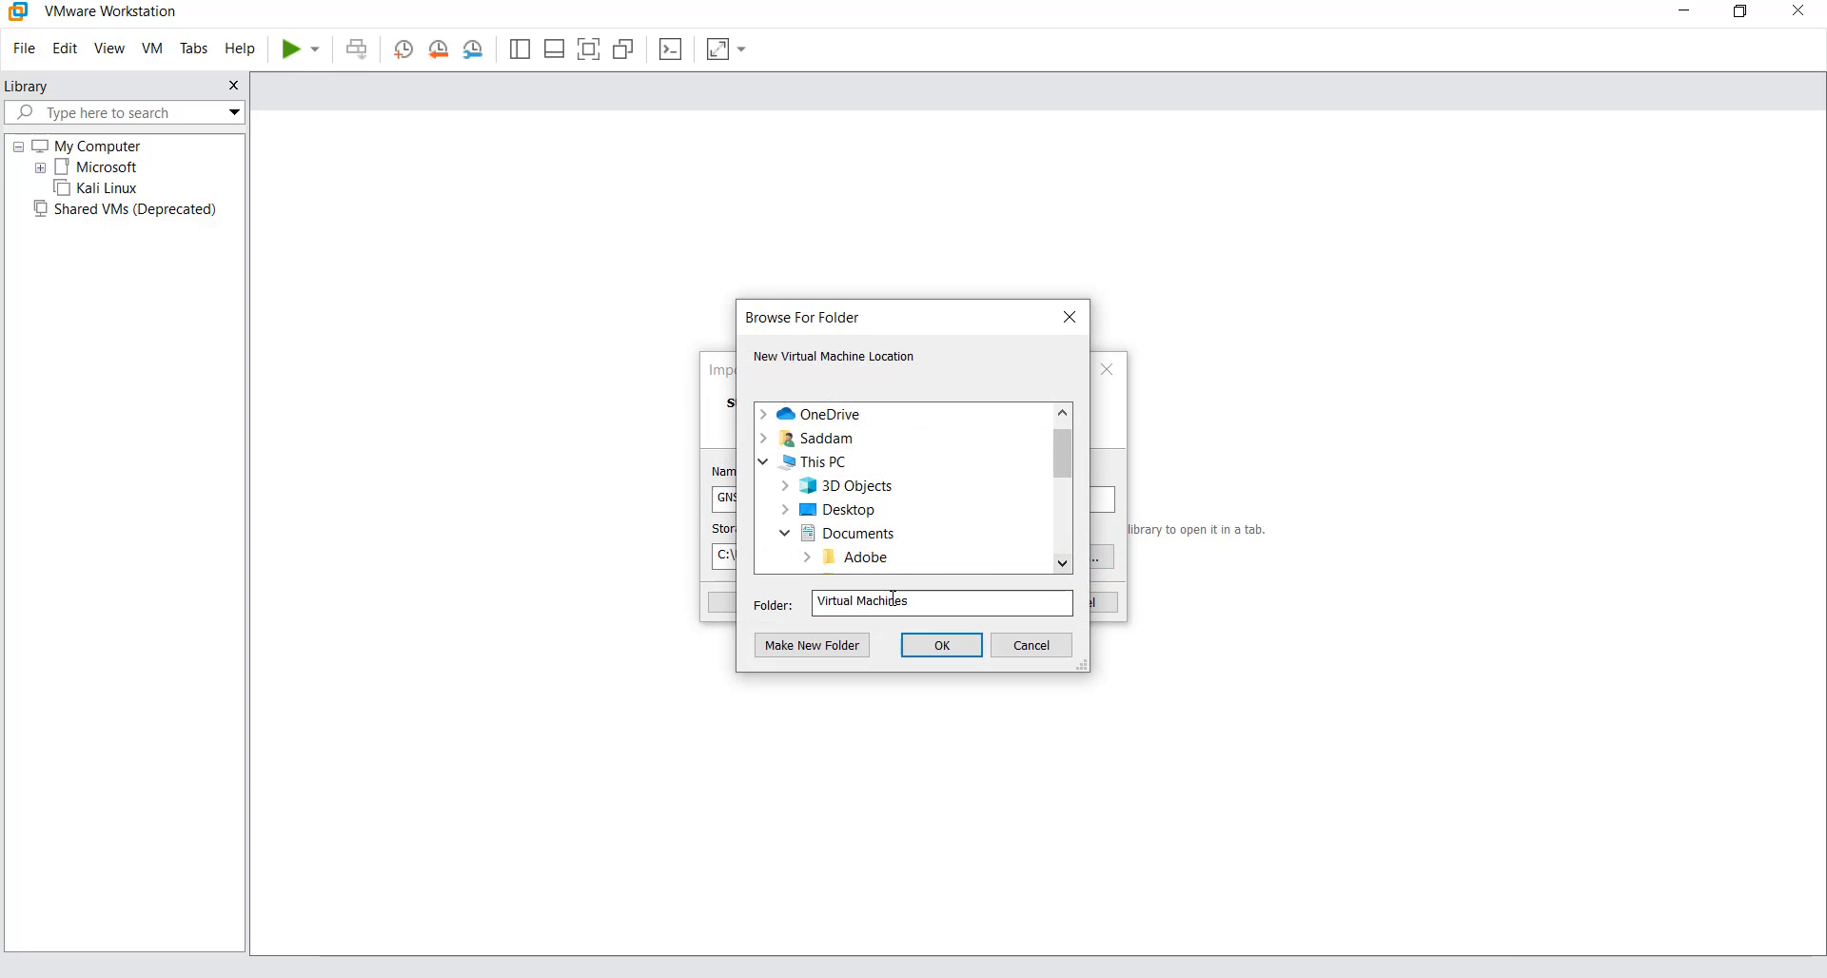
scroll(942, 545, "down", 5)
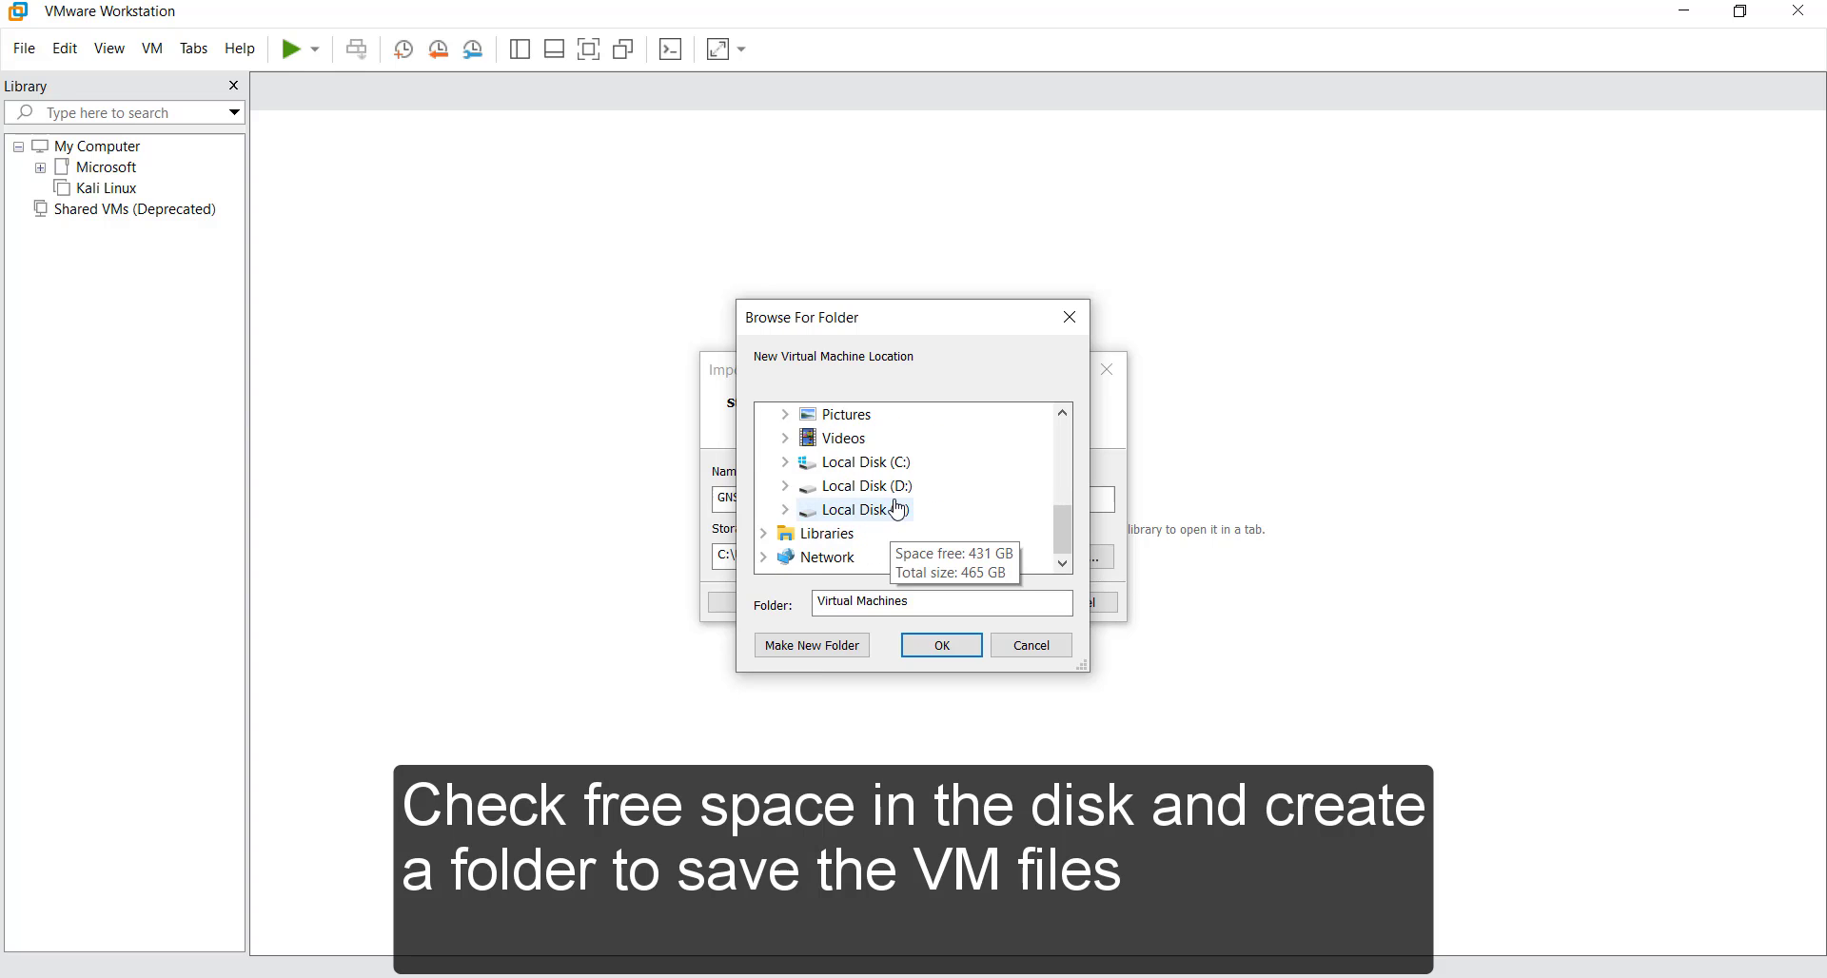
double_click(899, 509)
left_click(858, 438)
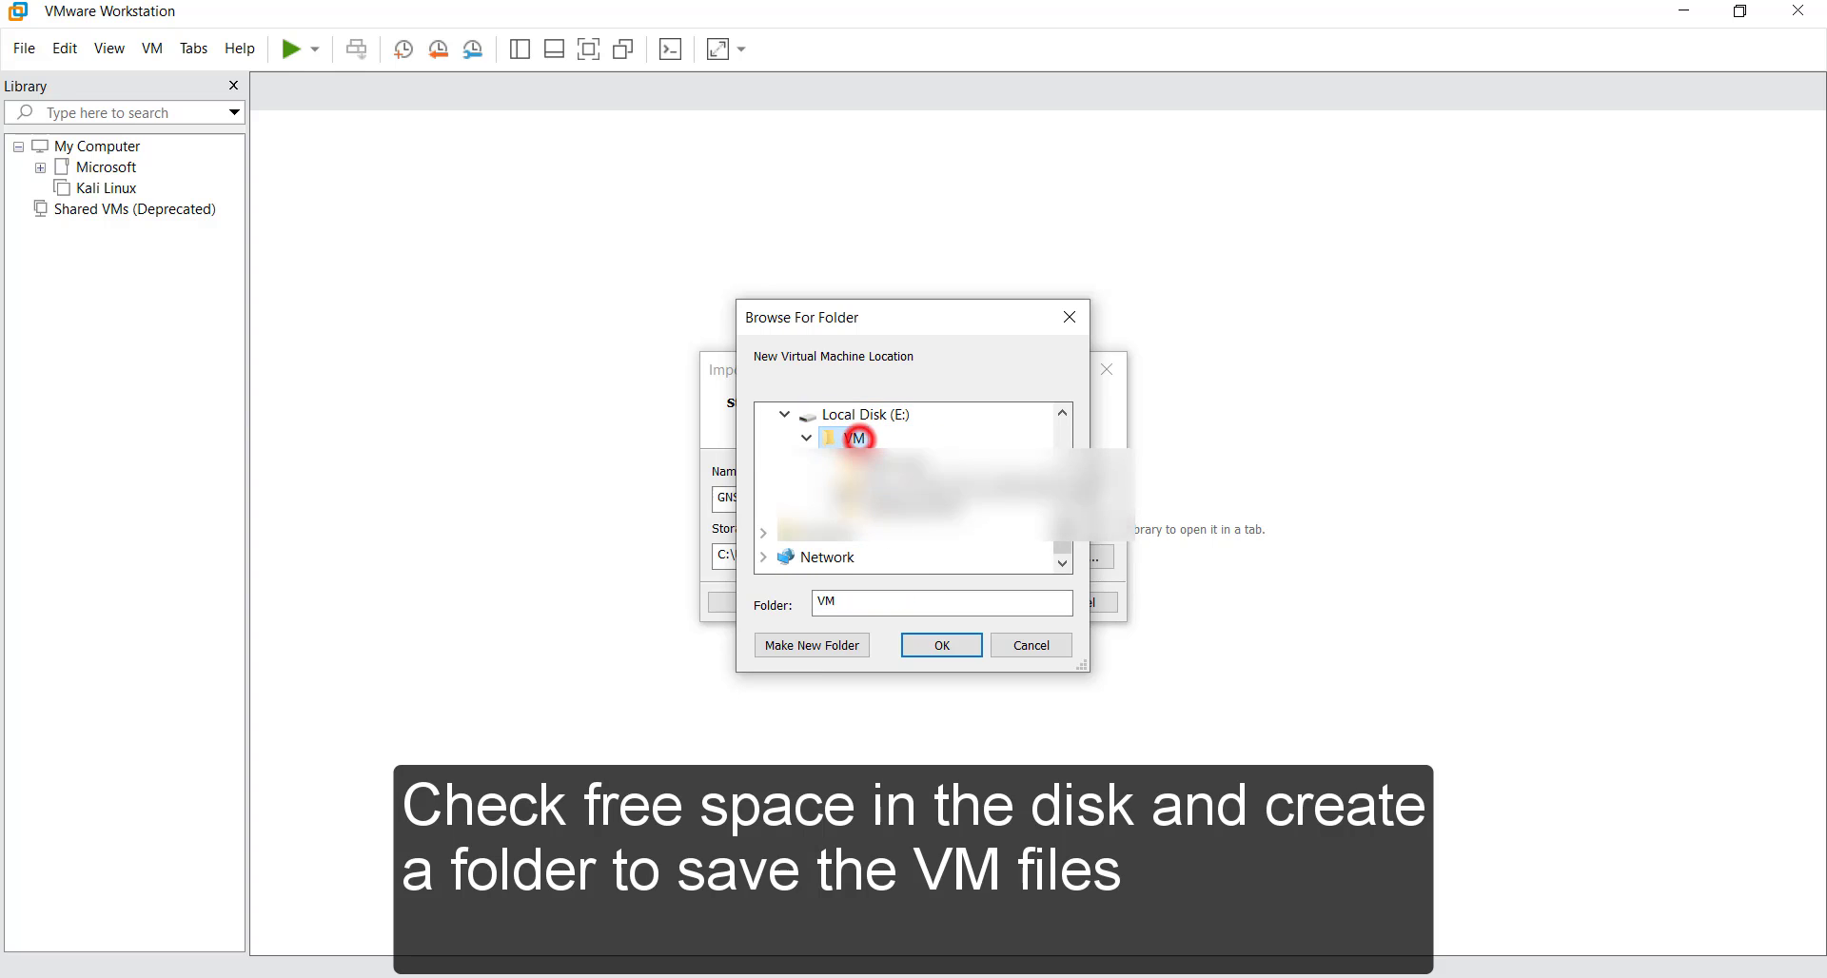
left_click(786, 645)
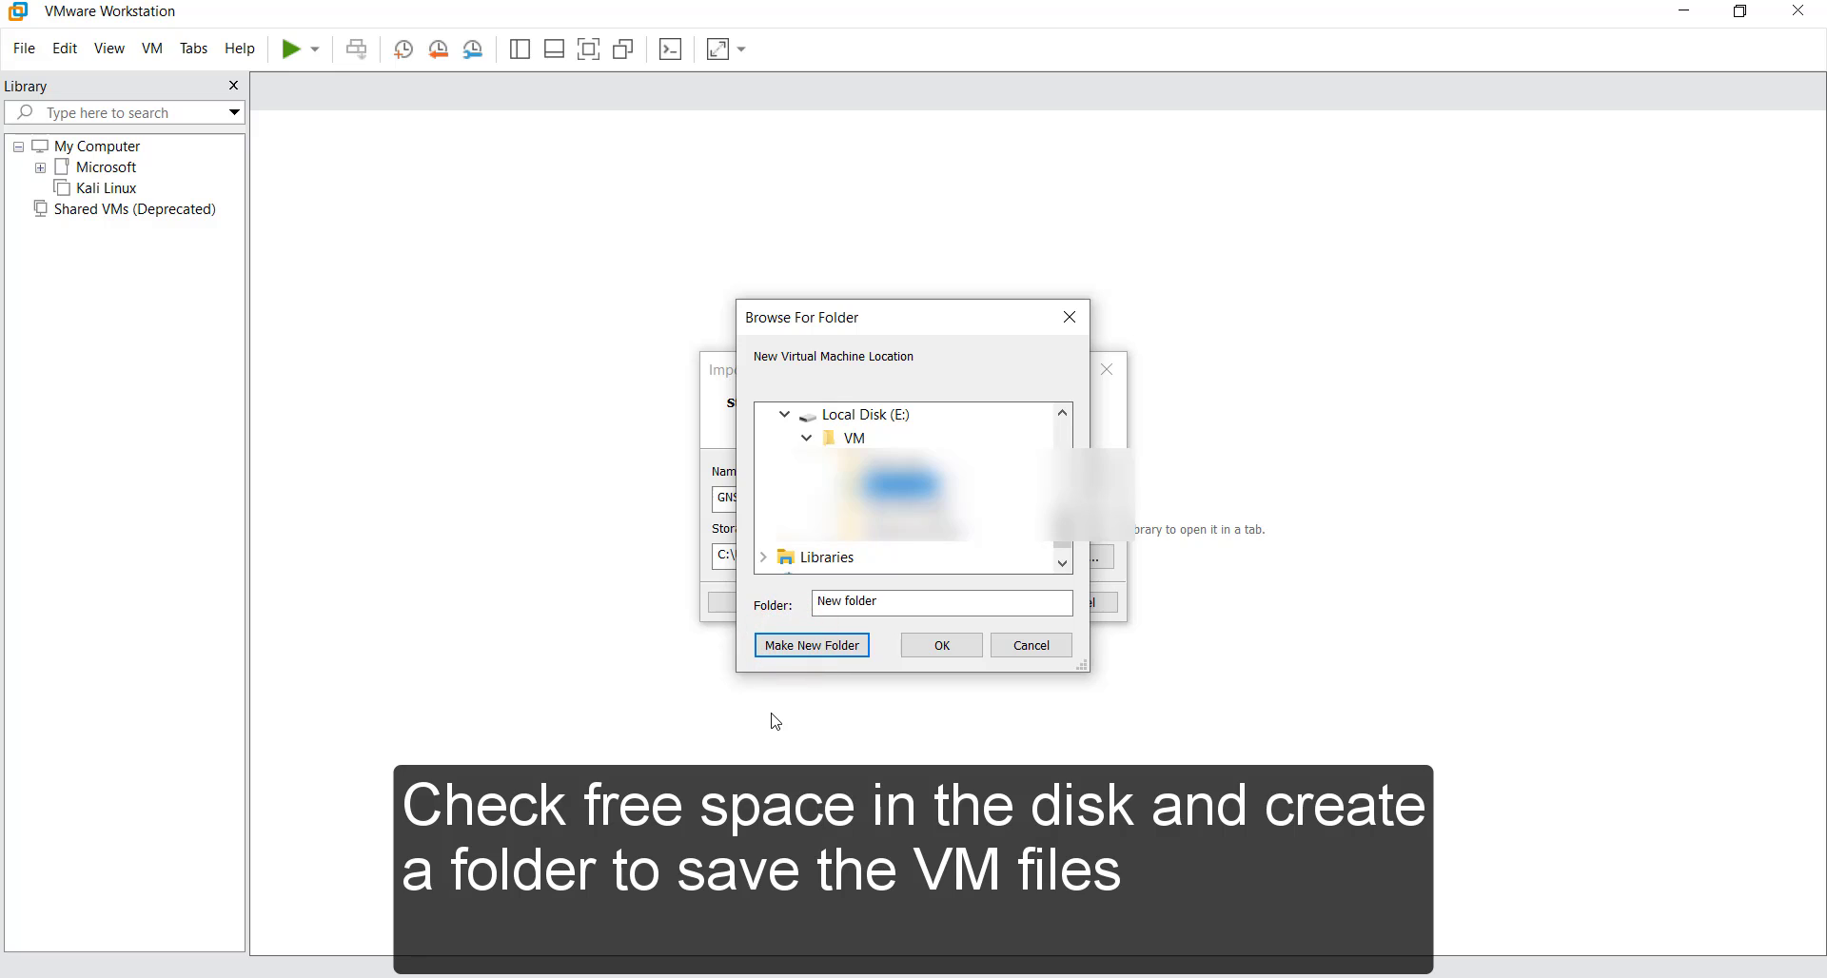
type("GNS3VM")
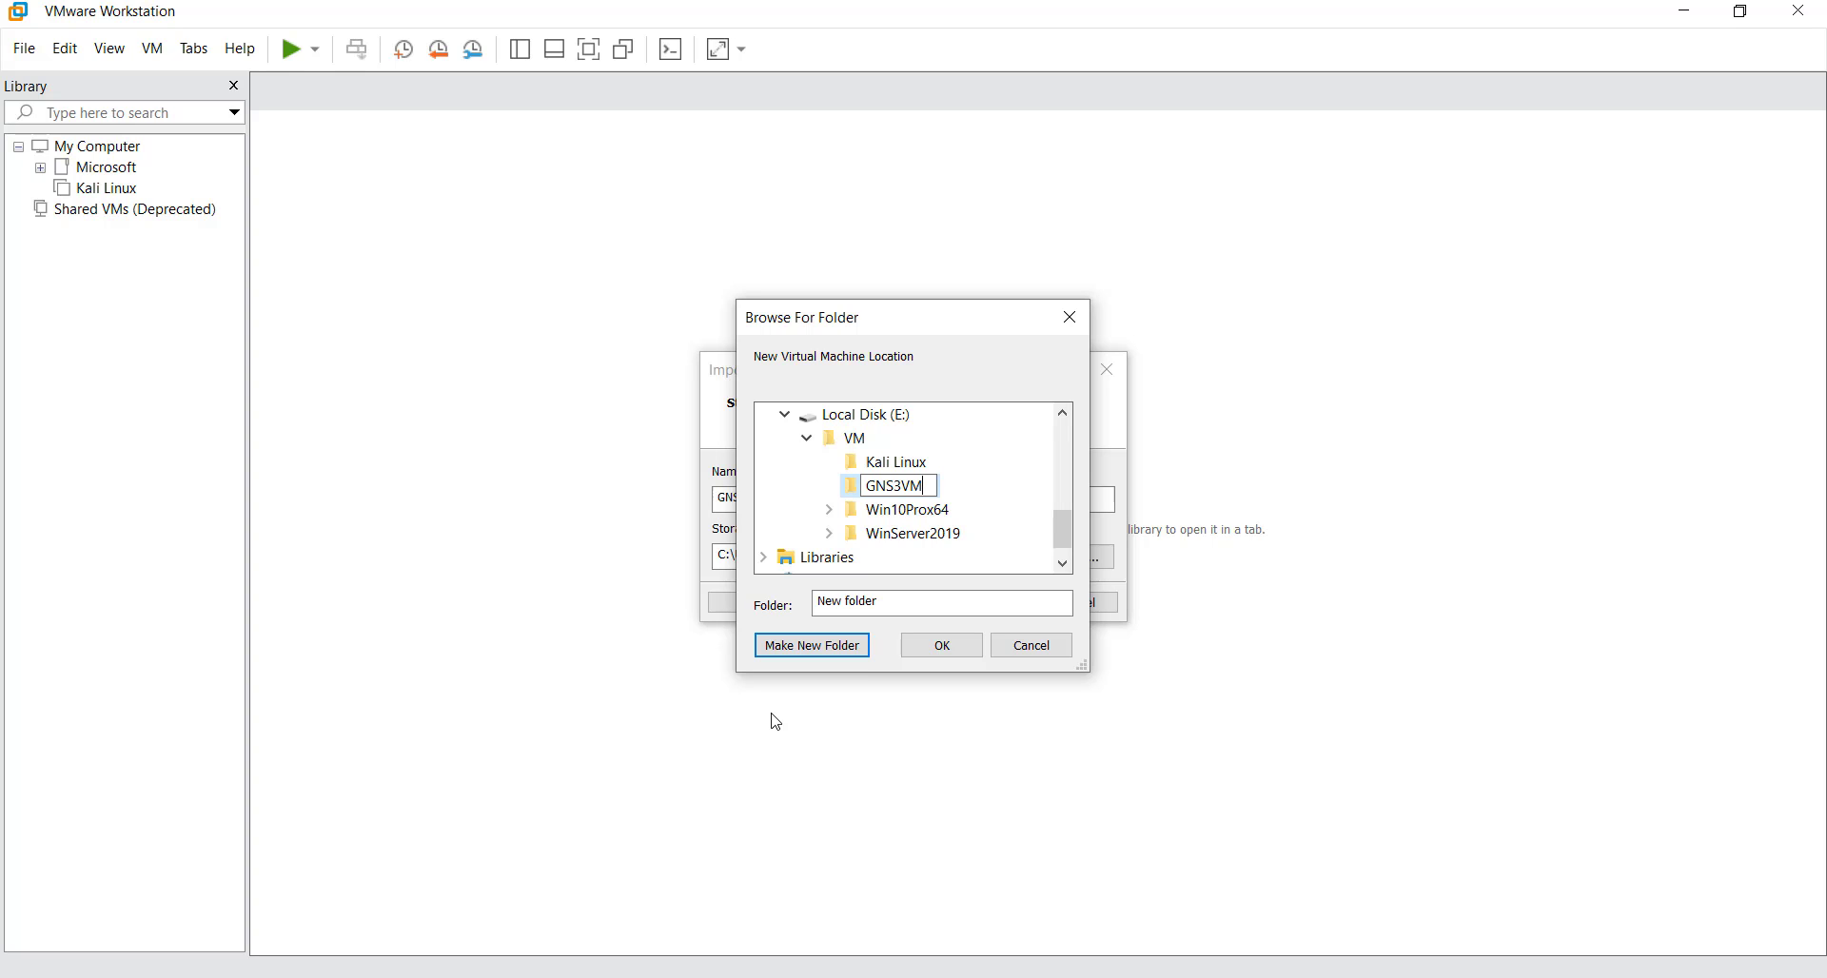
left_click(850, 487)
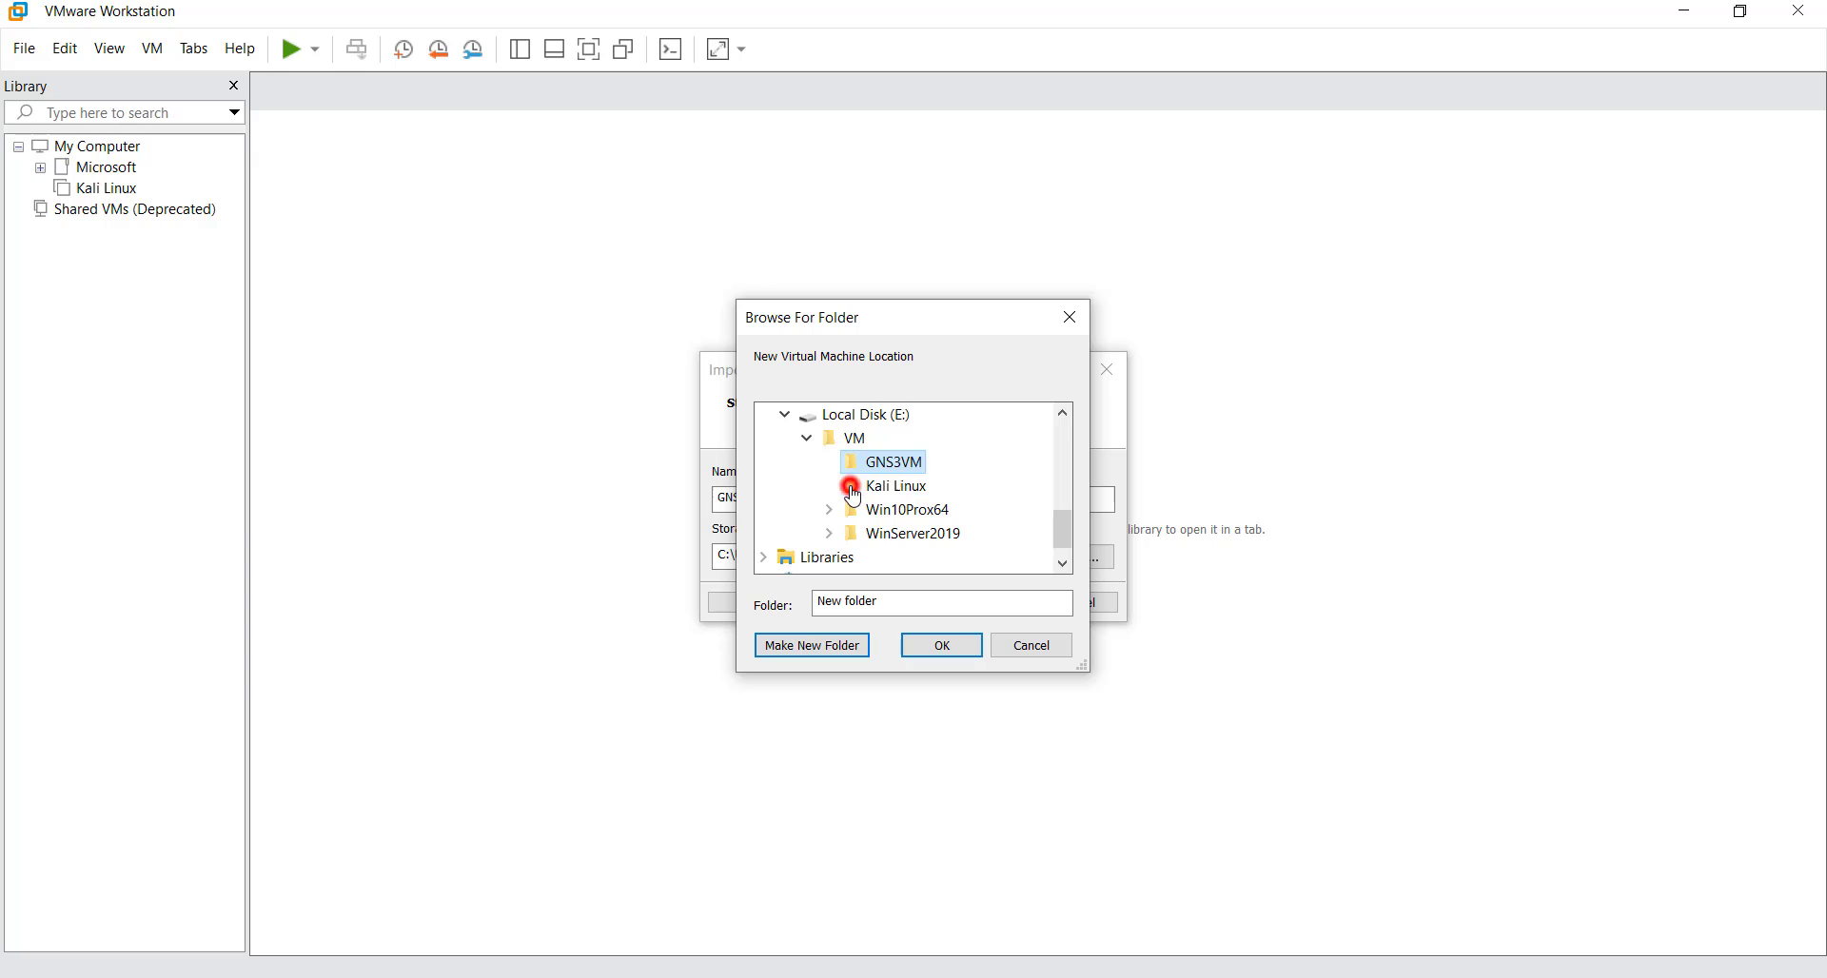
left_click(909, 645)
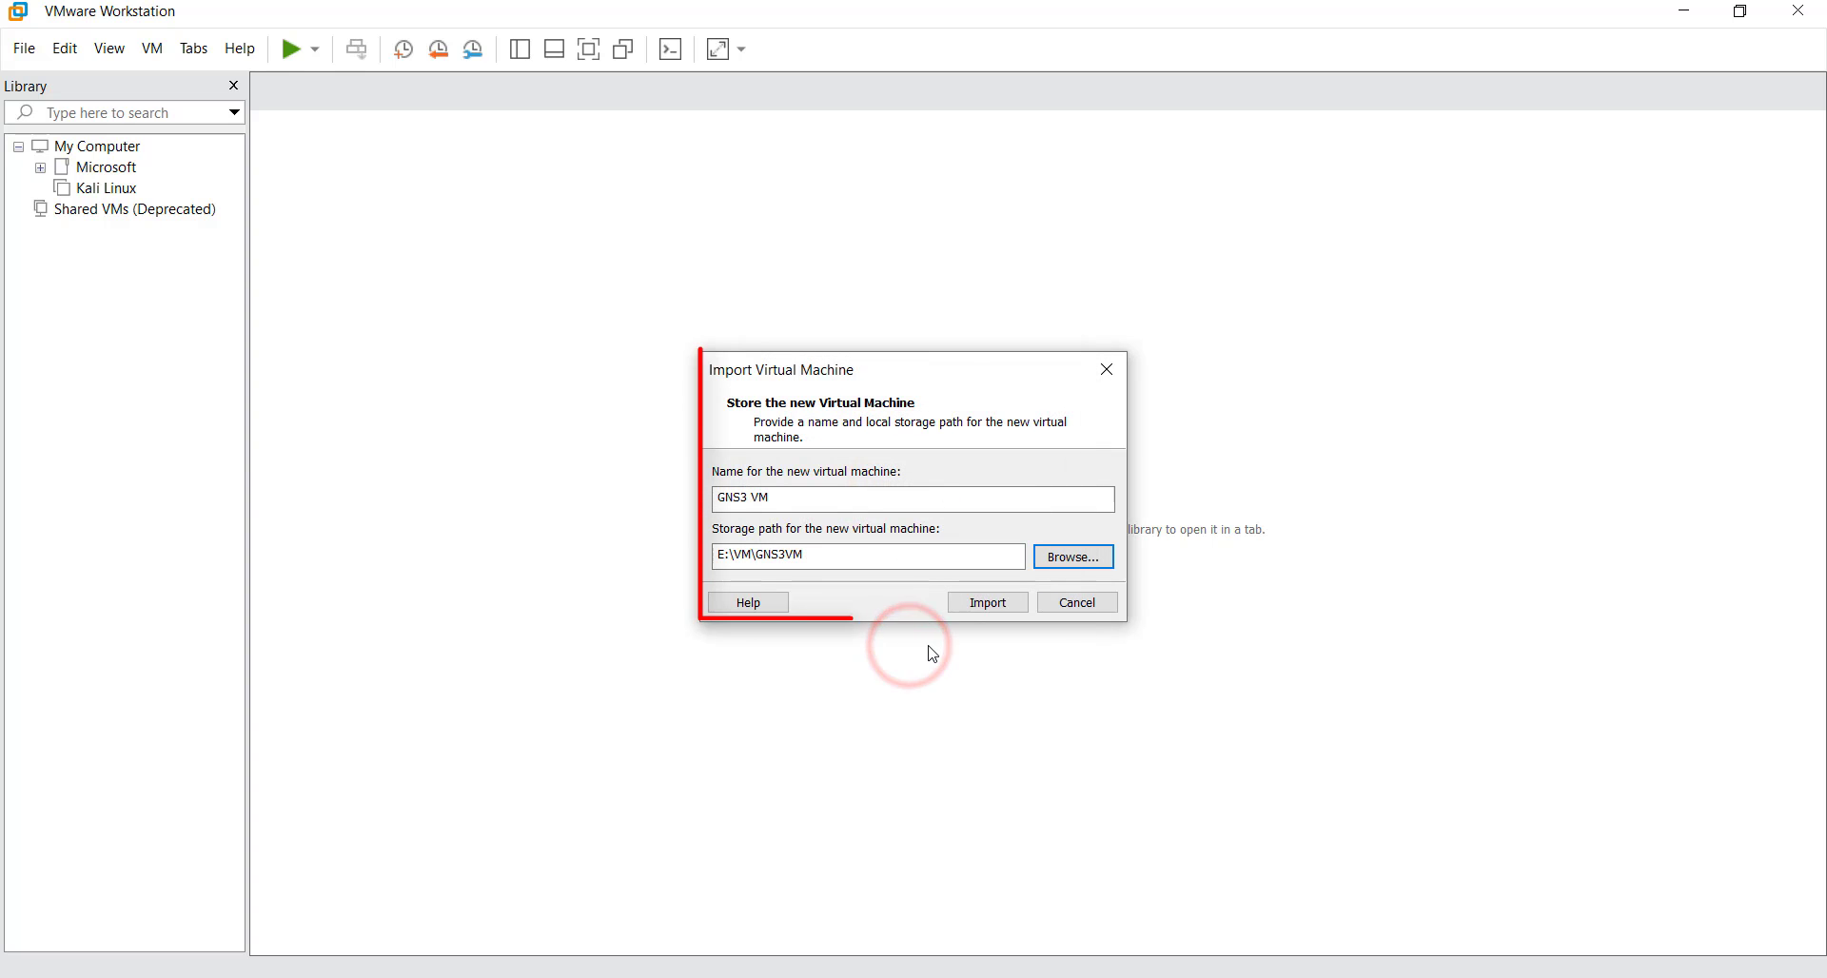
left_click(985, 603)
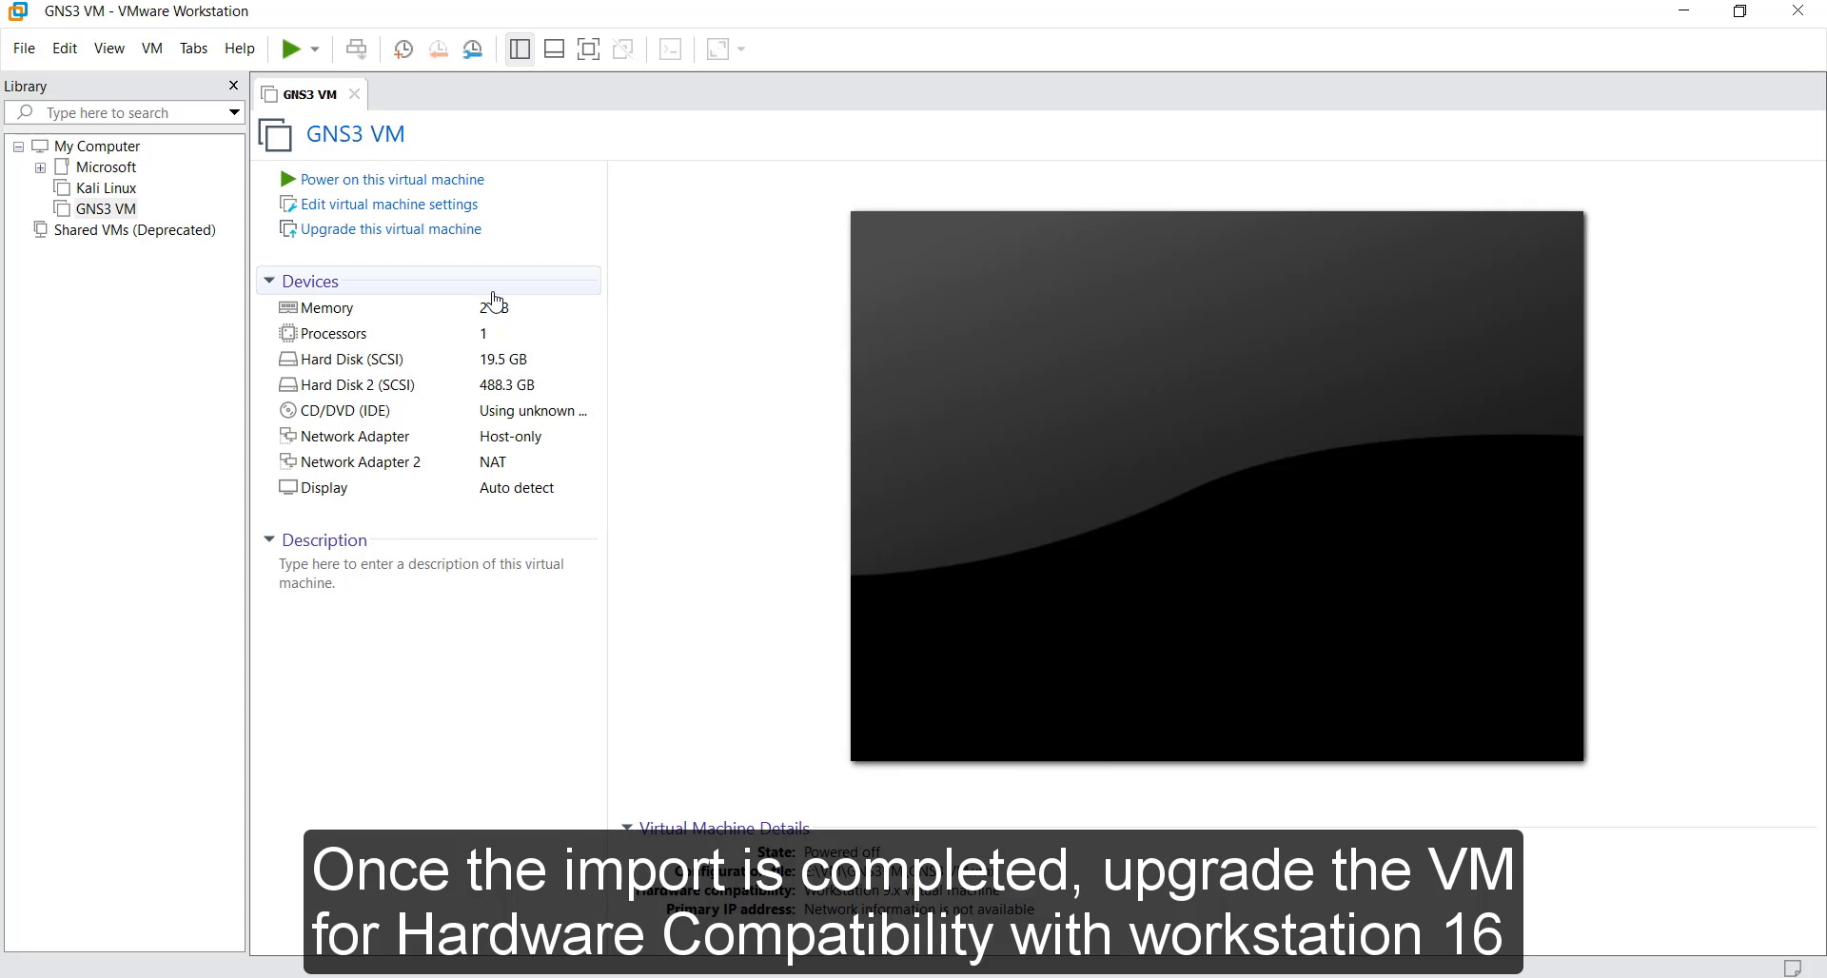
Upgrade the GNS3 VM's hardware compatibility to Workstation 16.x by altering the existing virtual machine instead of cloning it.
left_click(392, 230)
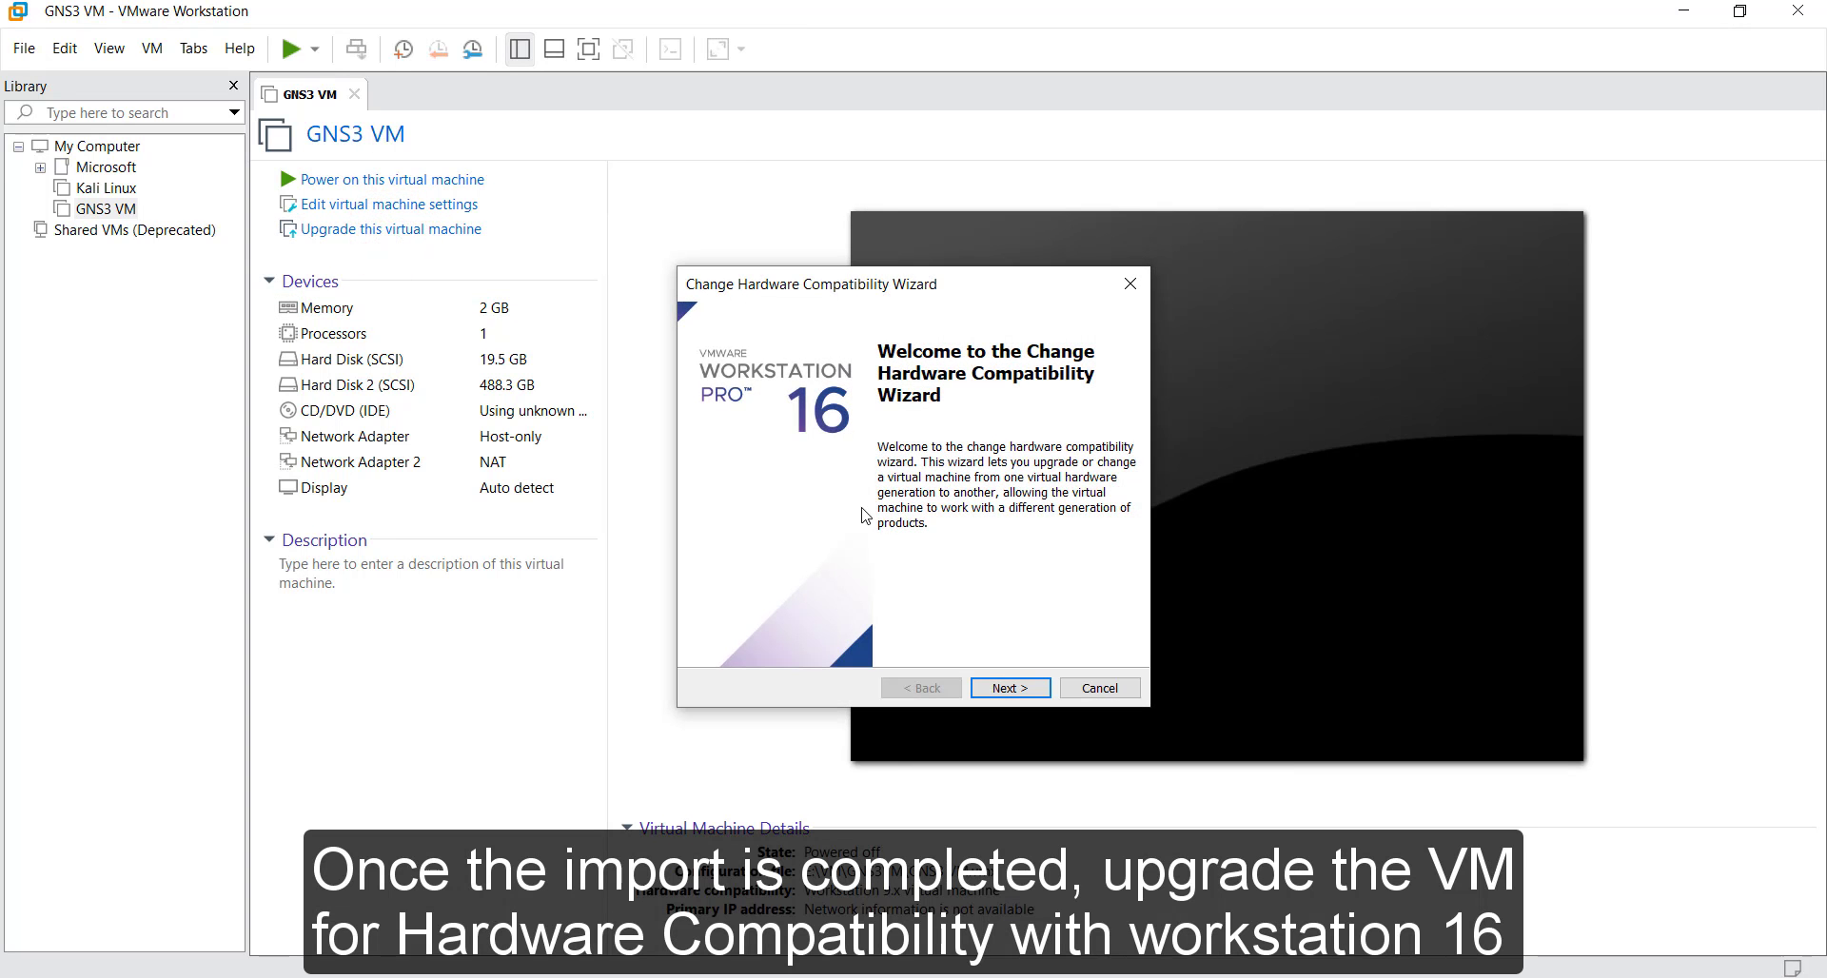
left_click(992, 687)
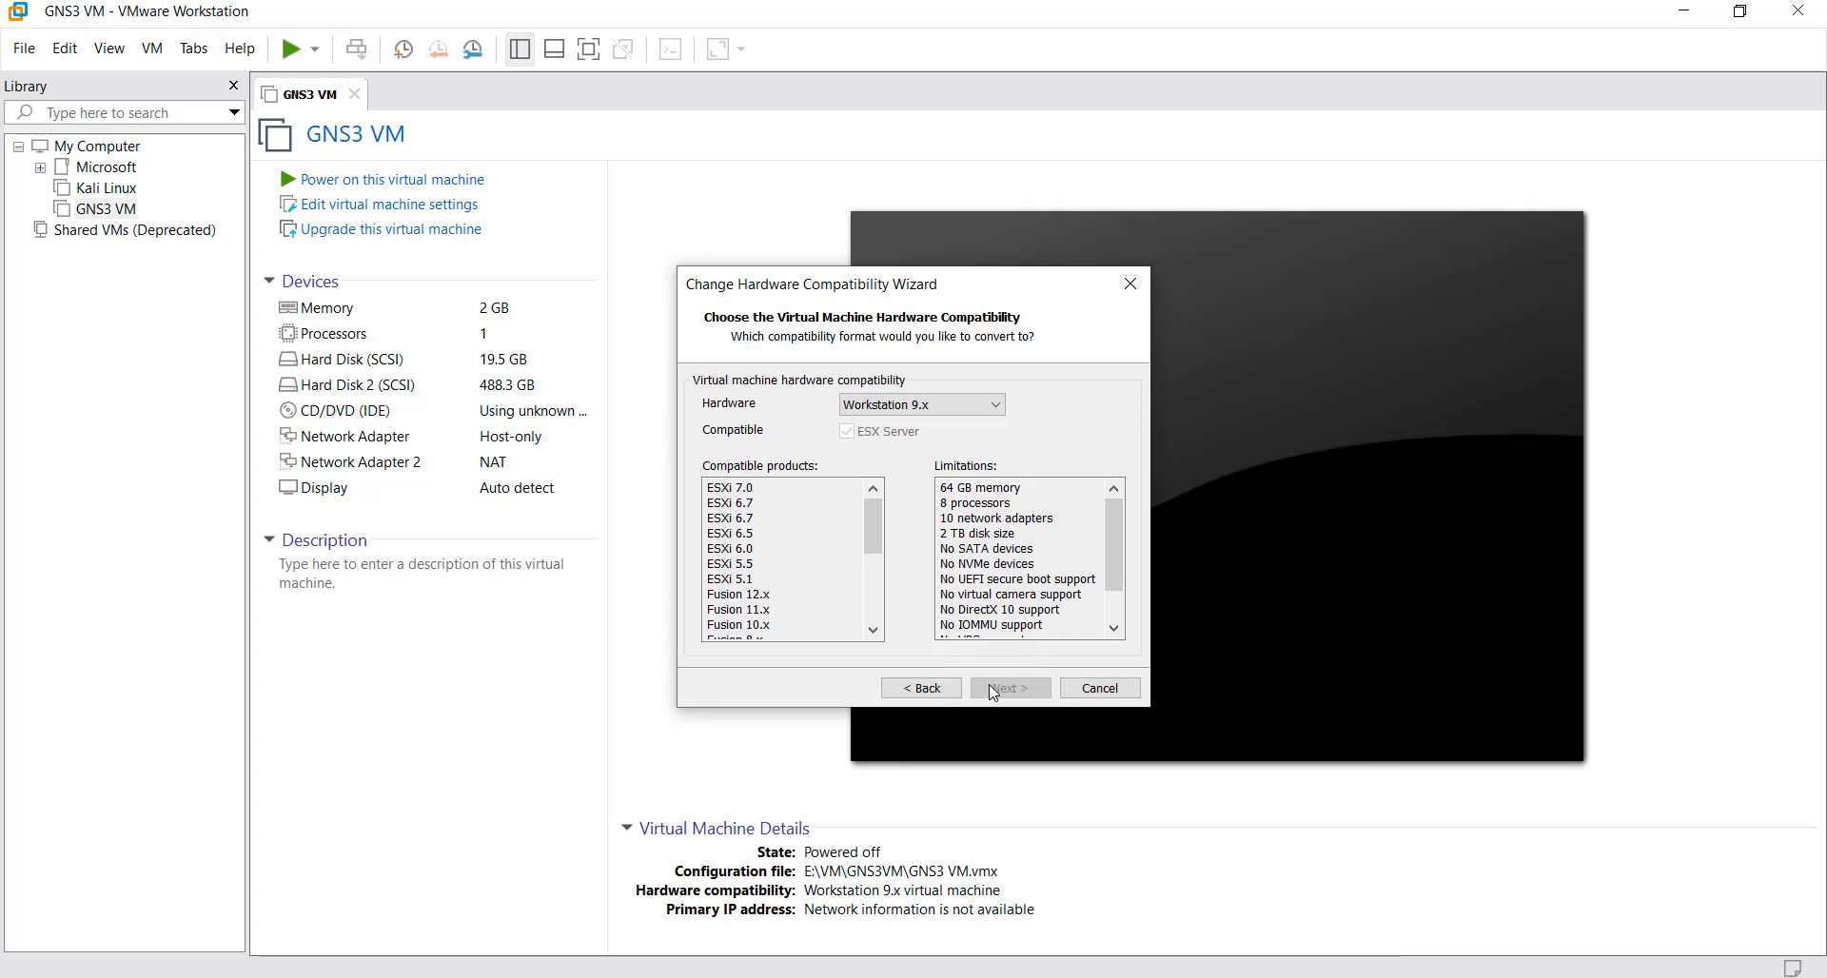
left_click(975, 407)
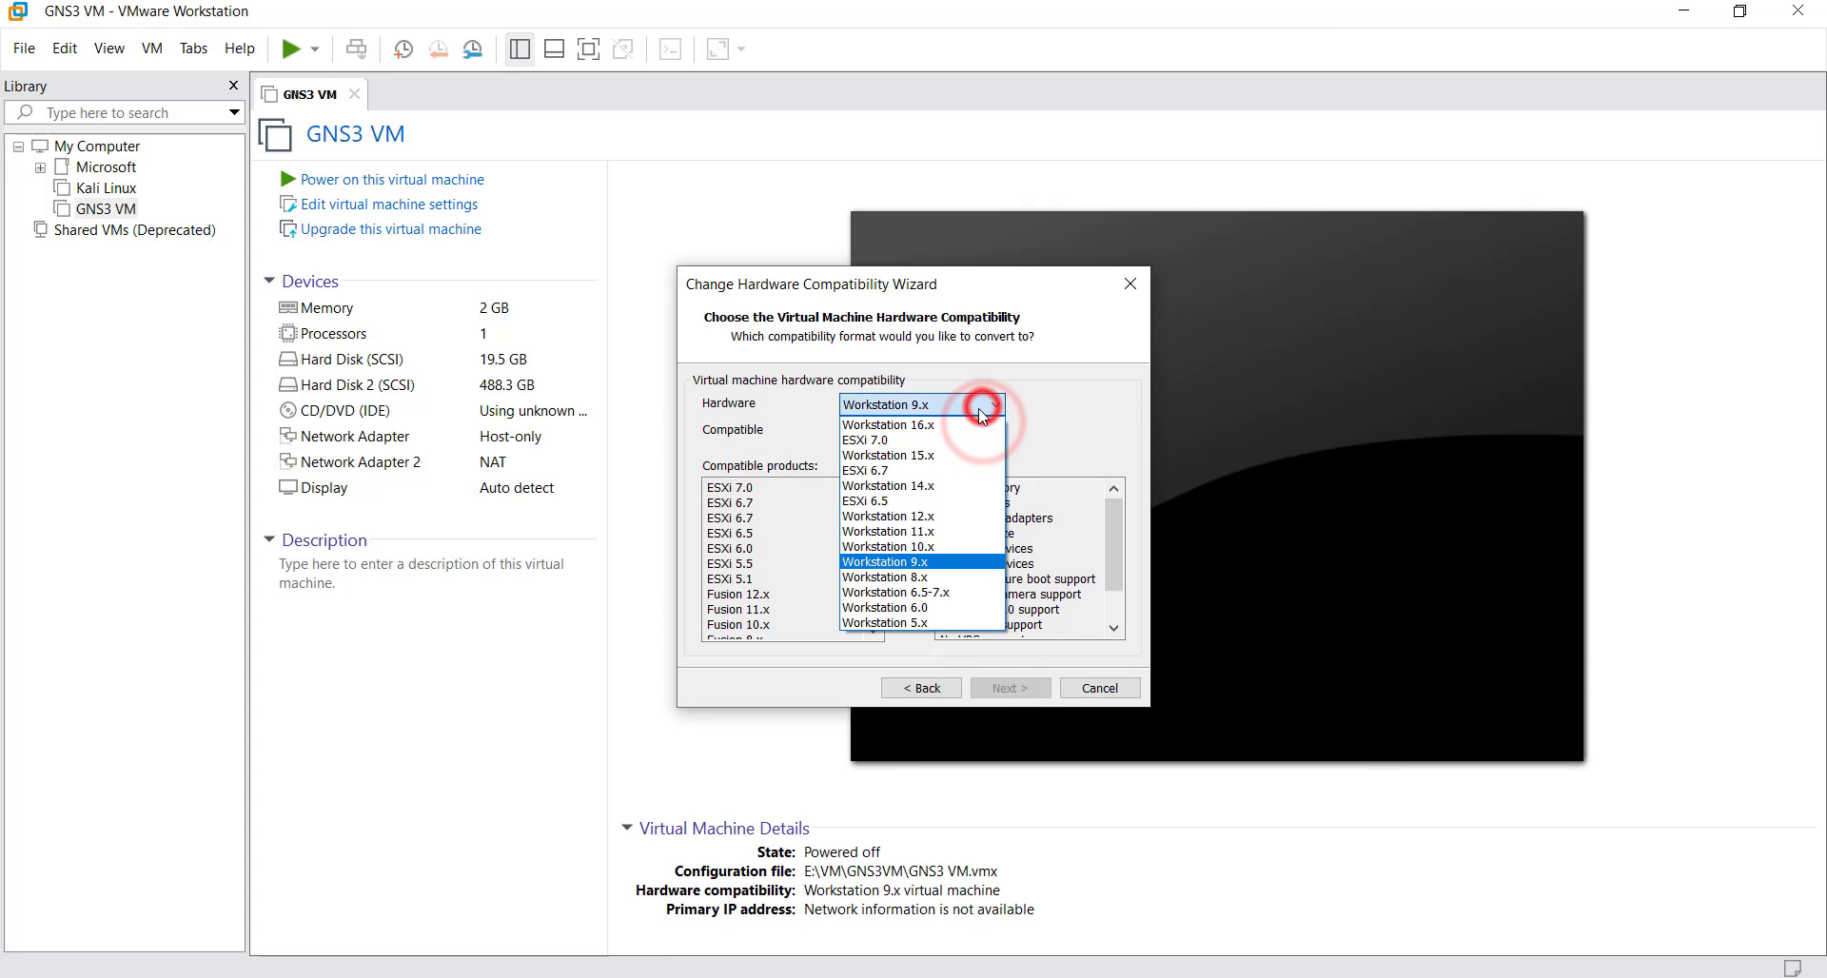
left_click(963, 421)
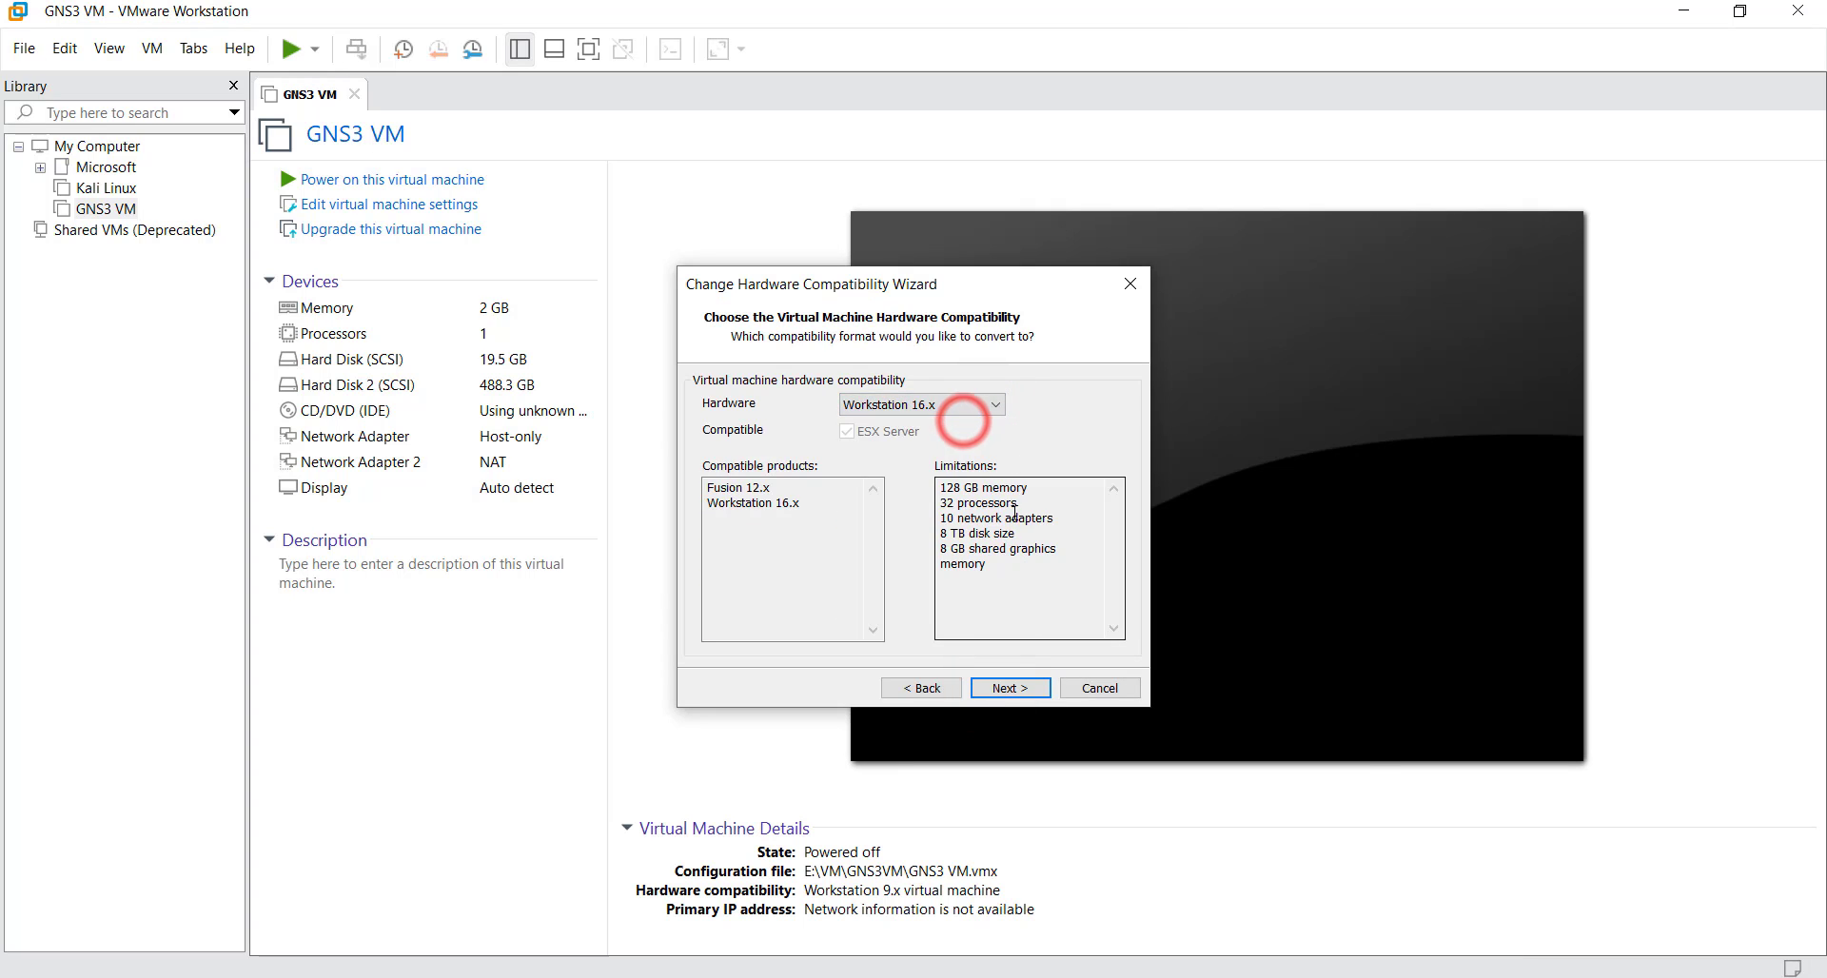
left_click(1011, 692)
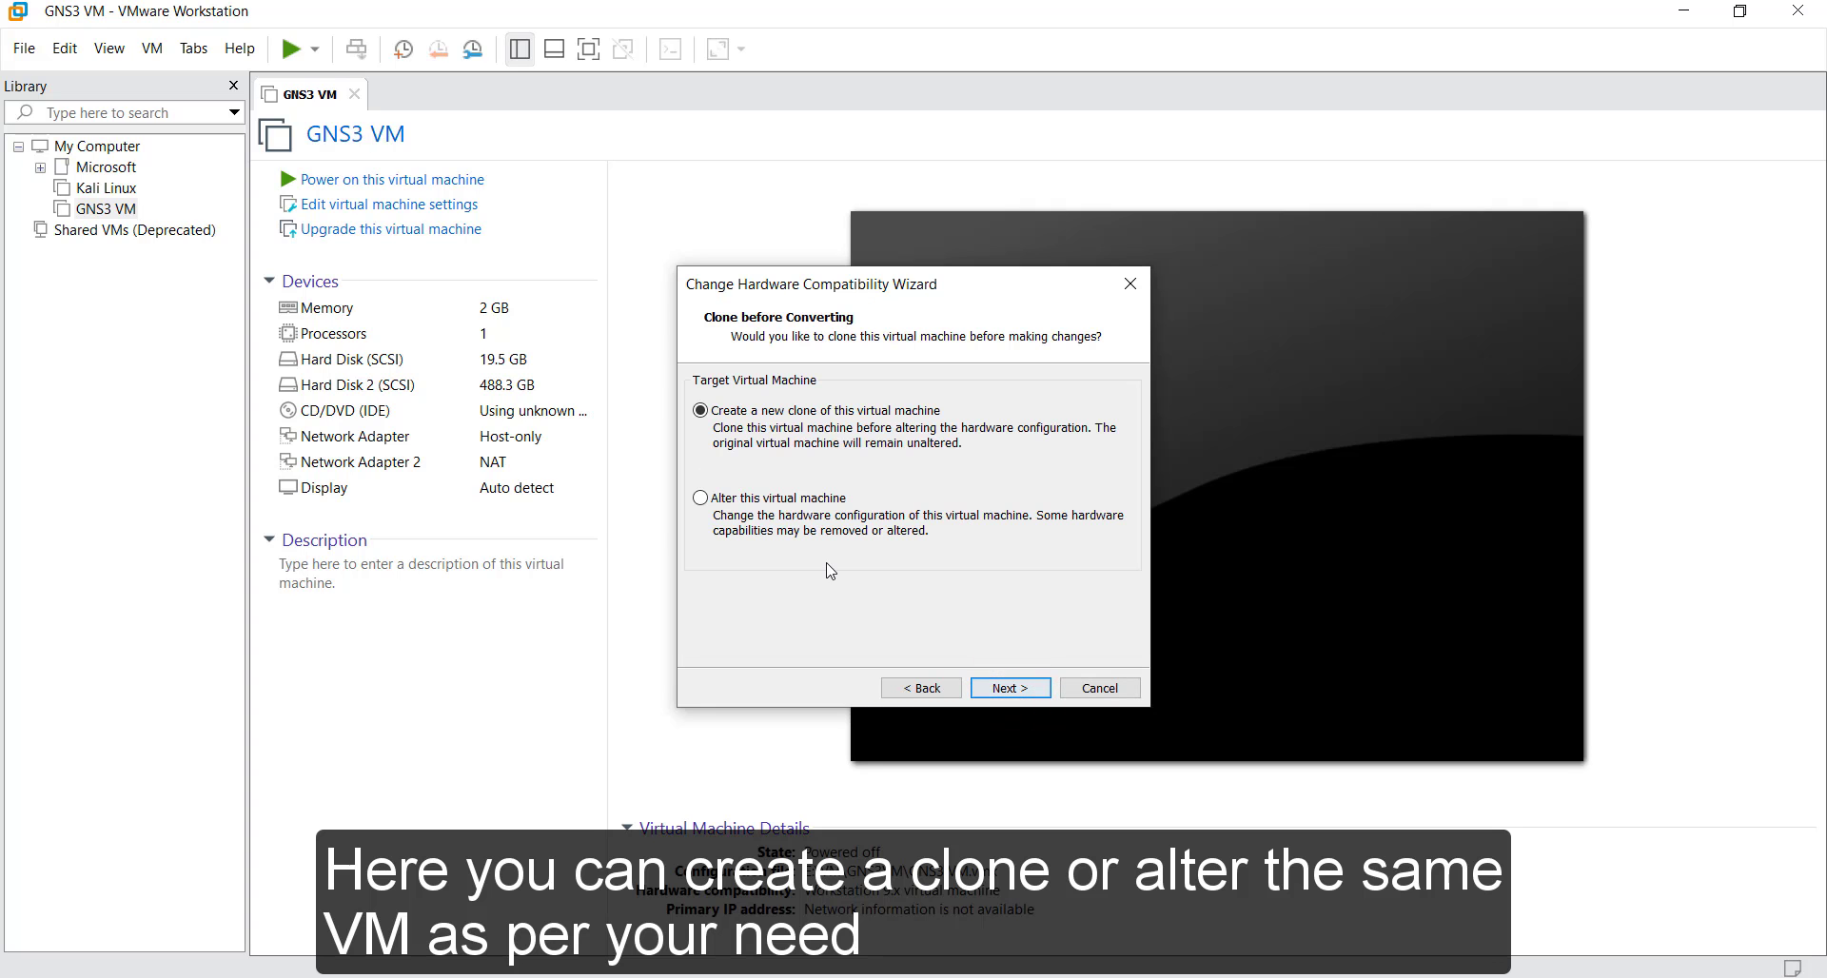
left_click(802, 502)
left_click(1014, 686)
left_click(990, 687)
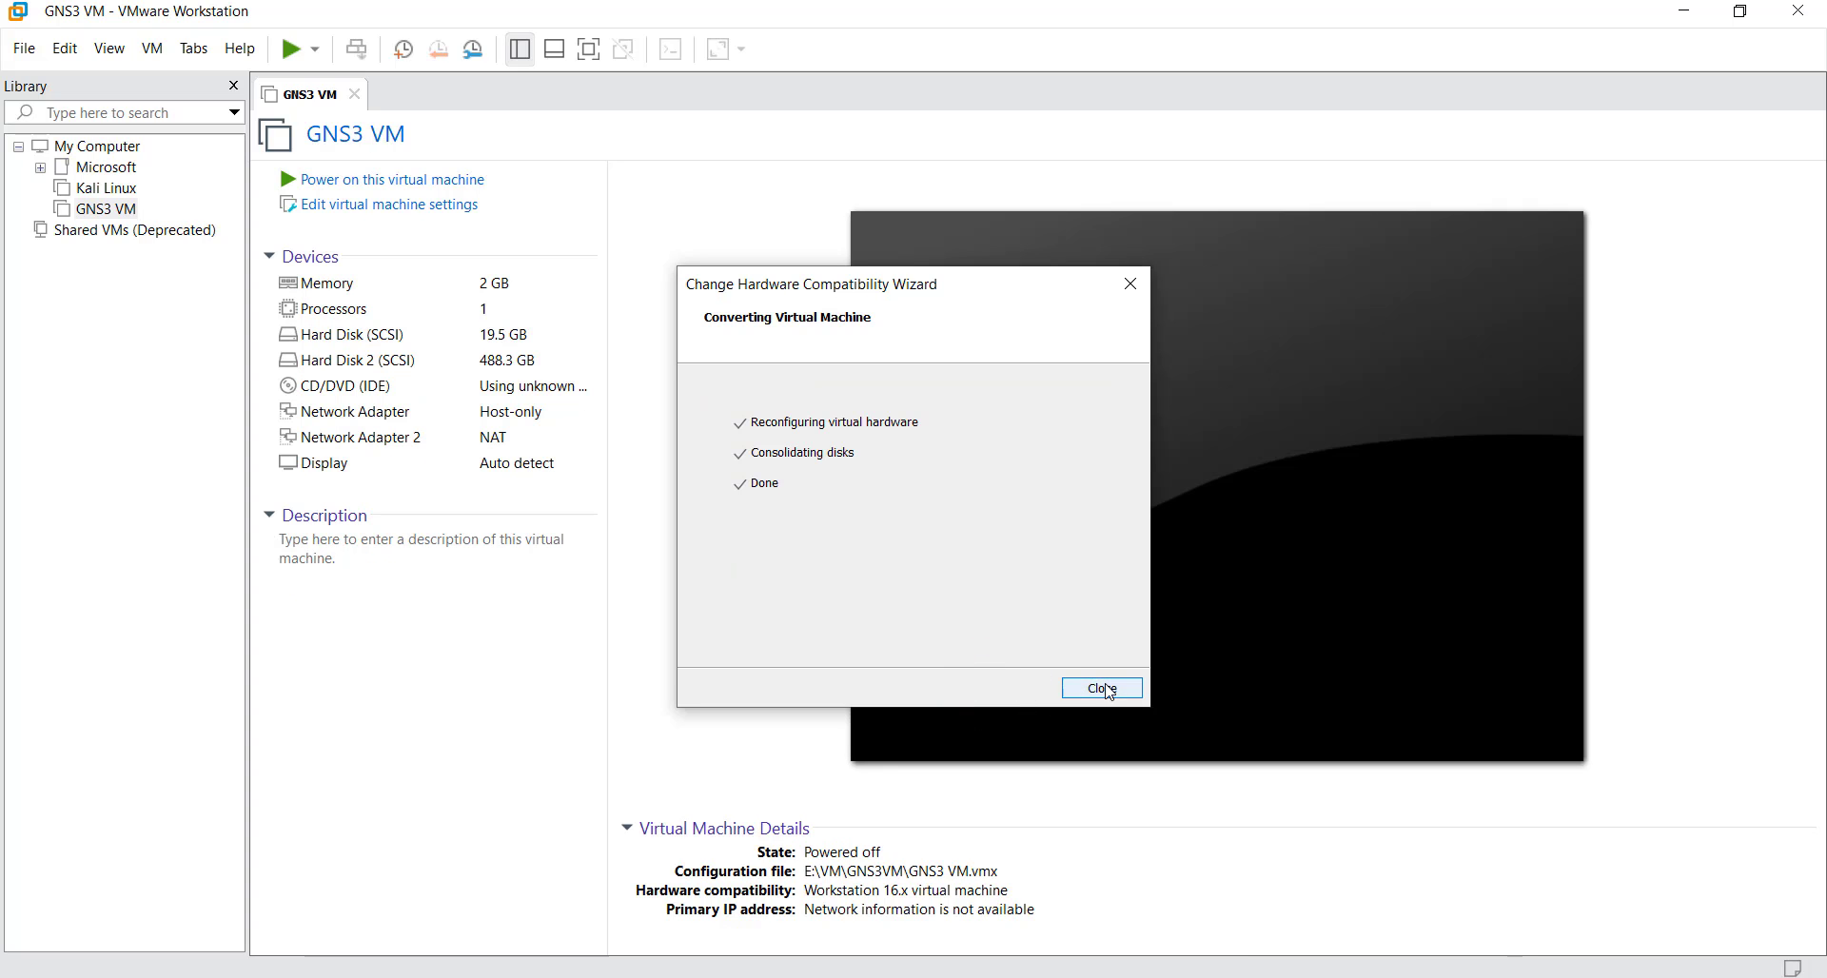
left_click(1104, 688)
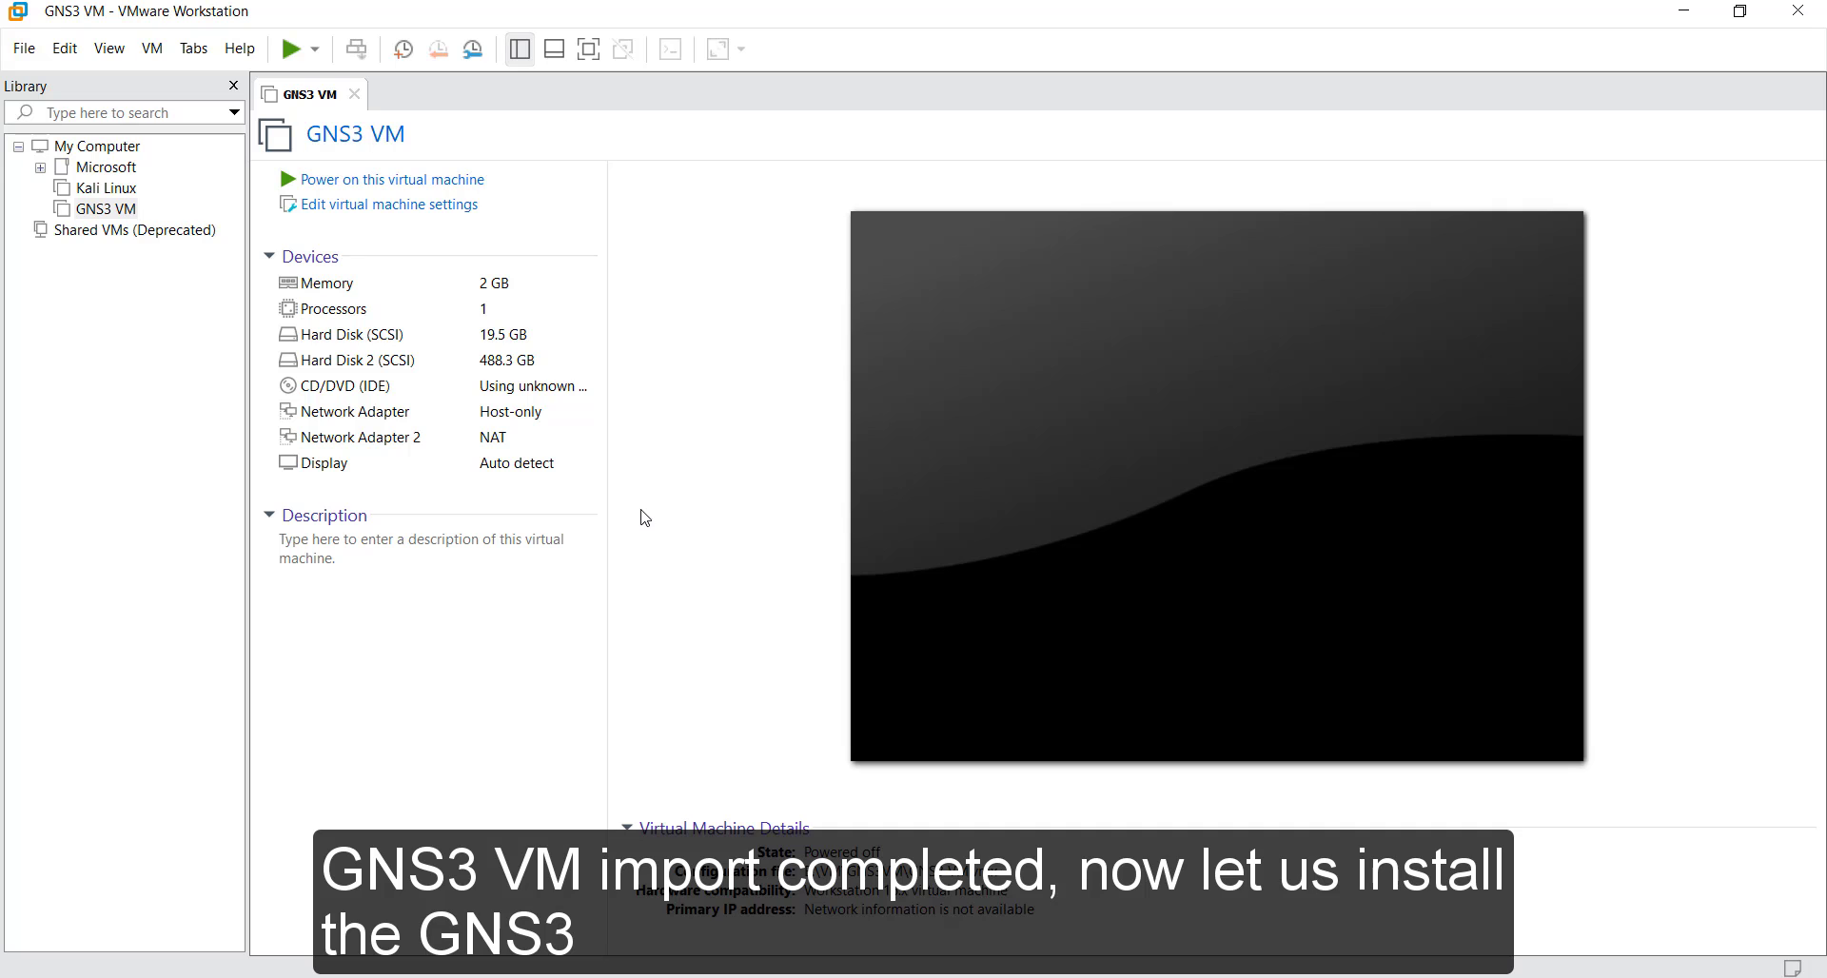
Close VMware Workstation and launch the GNS3 2.2.17 installer from the GNS3 folder in Downloads.
left_click(331, 204)
left_click(1795, 7)
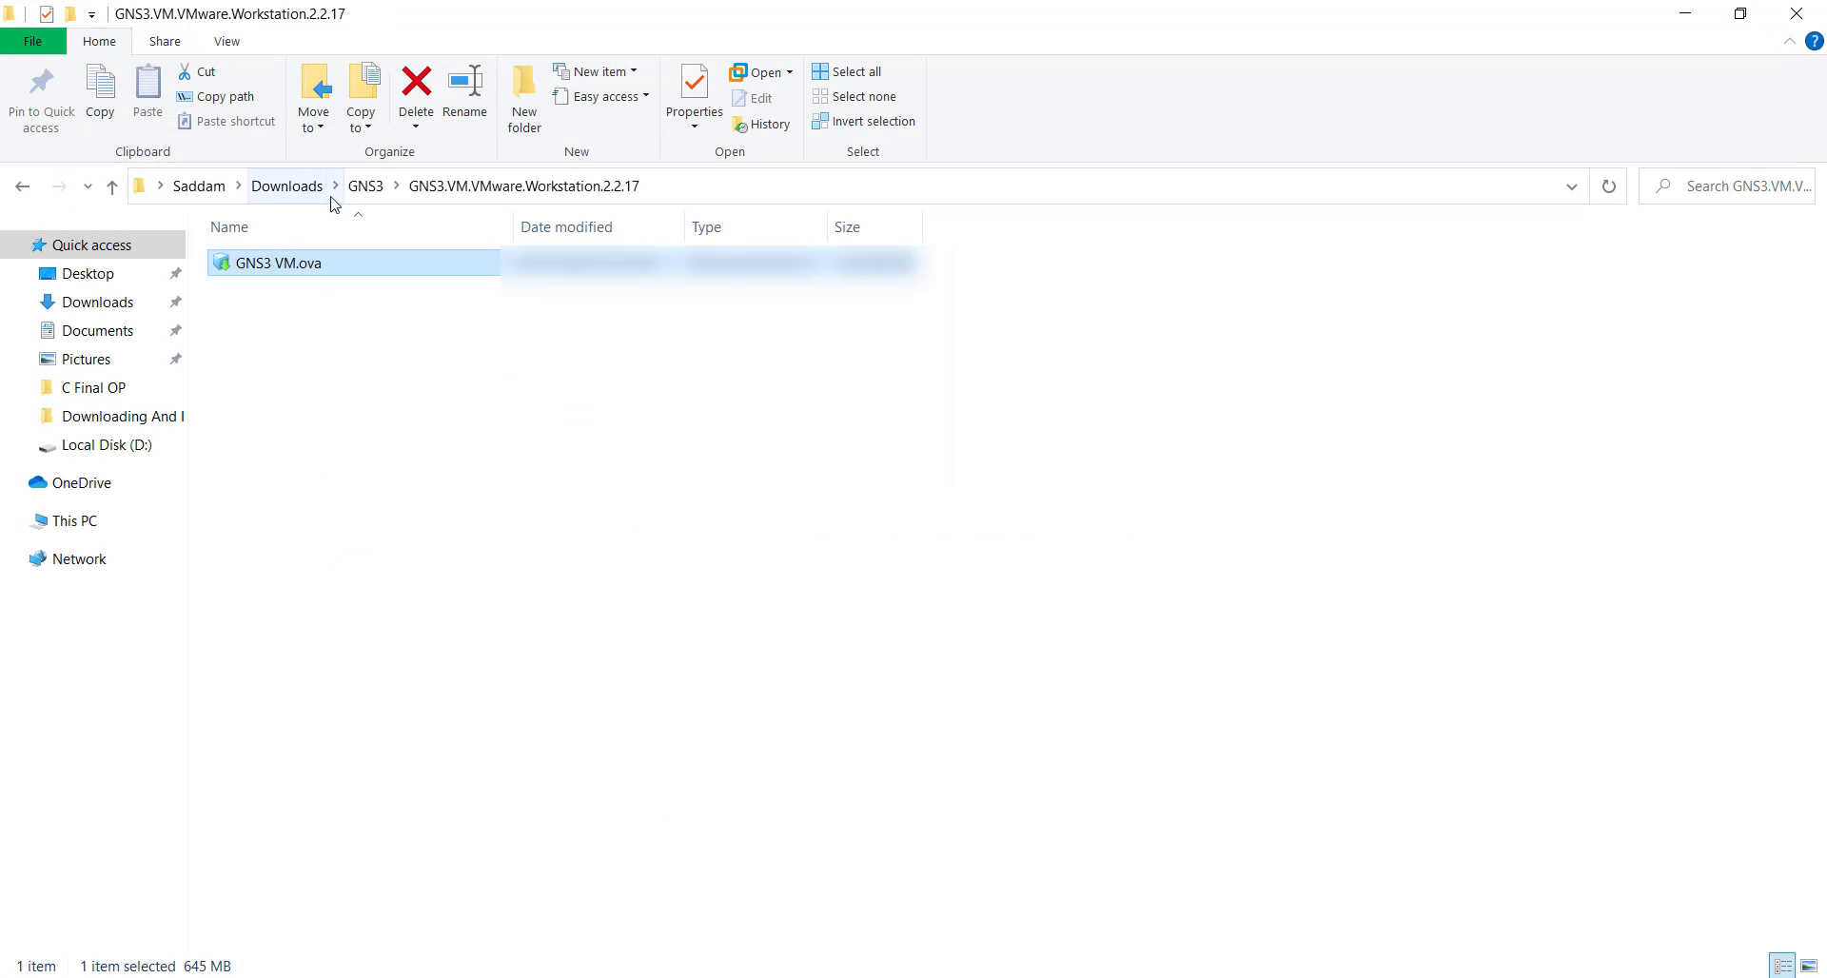
left_click(360, 189)
double_click(334, 314)
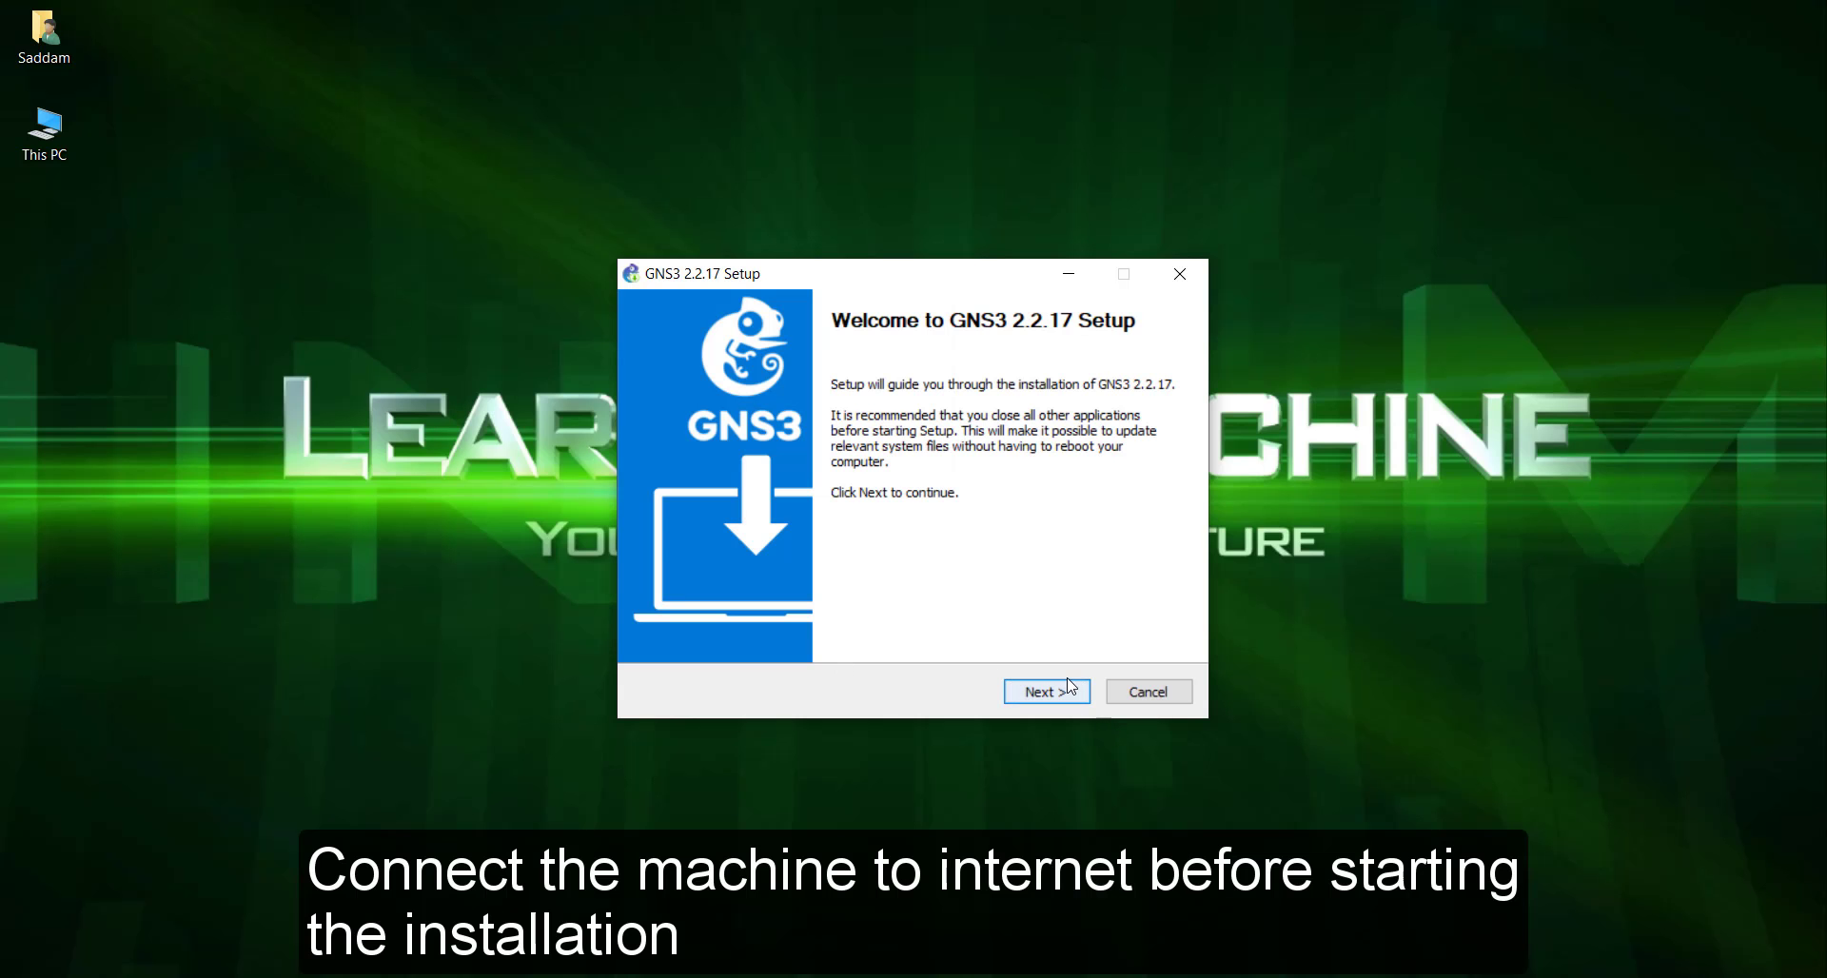
Install GNS3 2.2.17 as a local installation with the preselected components, Start Menu folder GNS3 and destination C:\Program Files\GNS3.
left_click(1050, 692)
left_click(1048, 690)
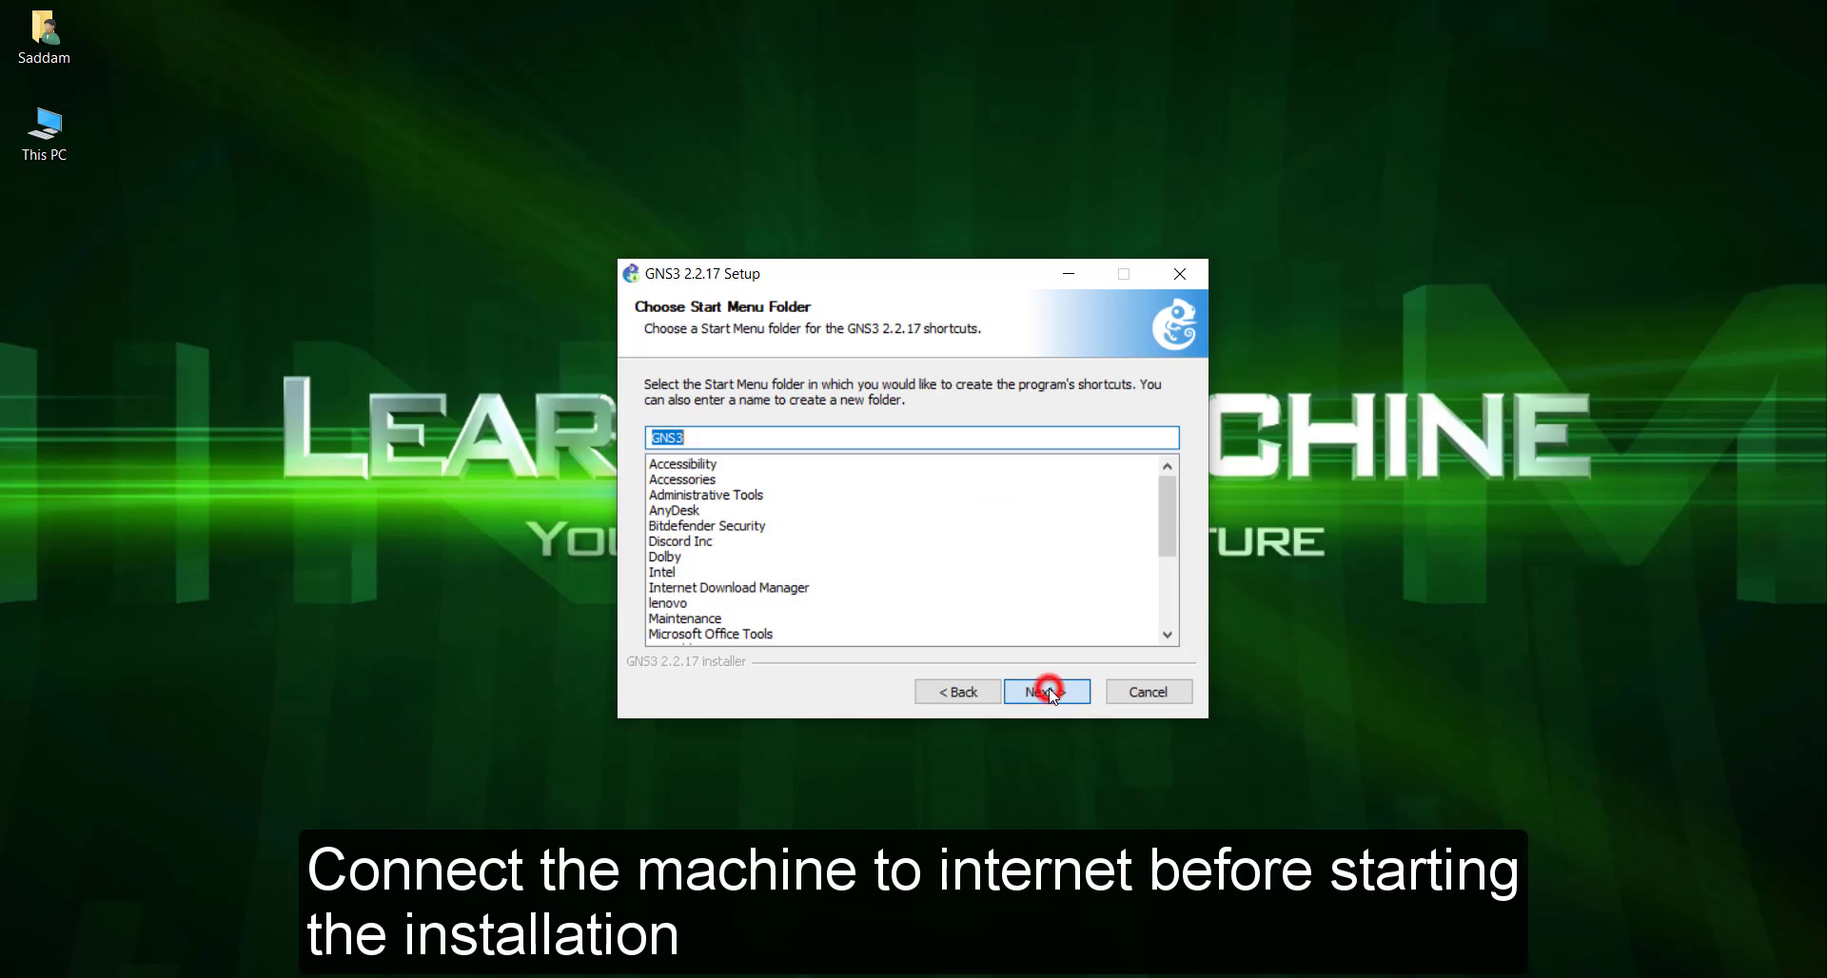
left_click(1046, 691)
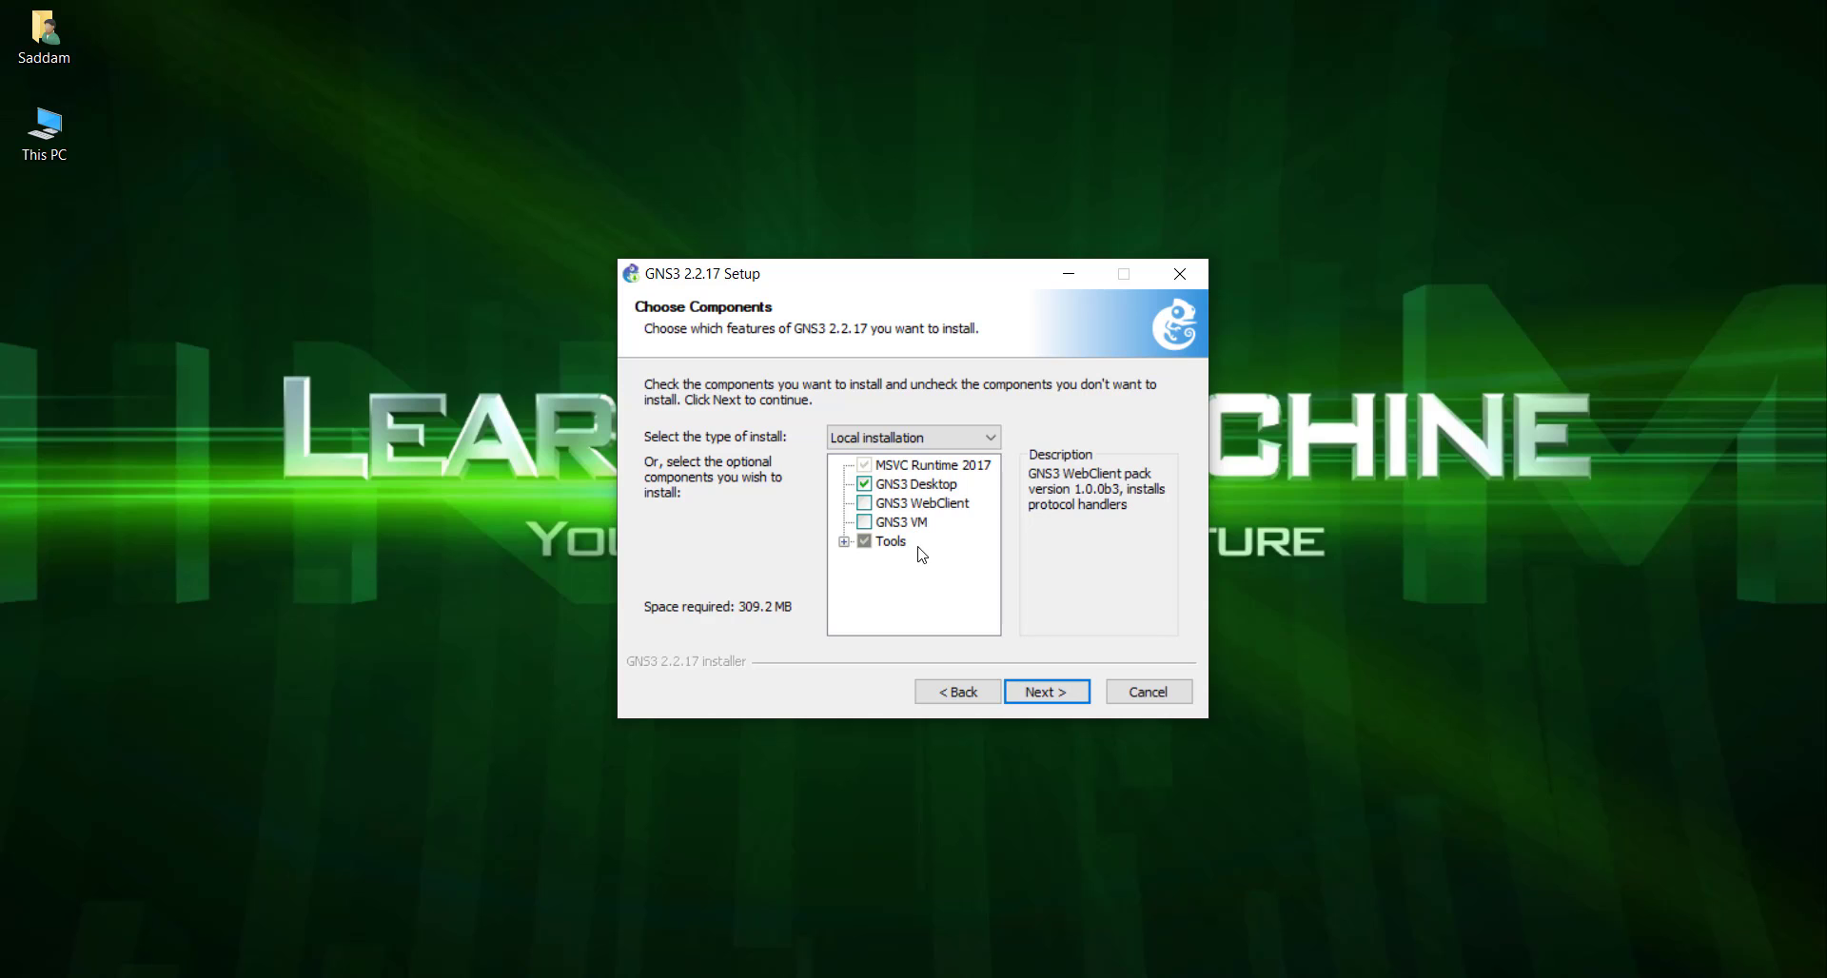
left_click(1046, 692)
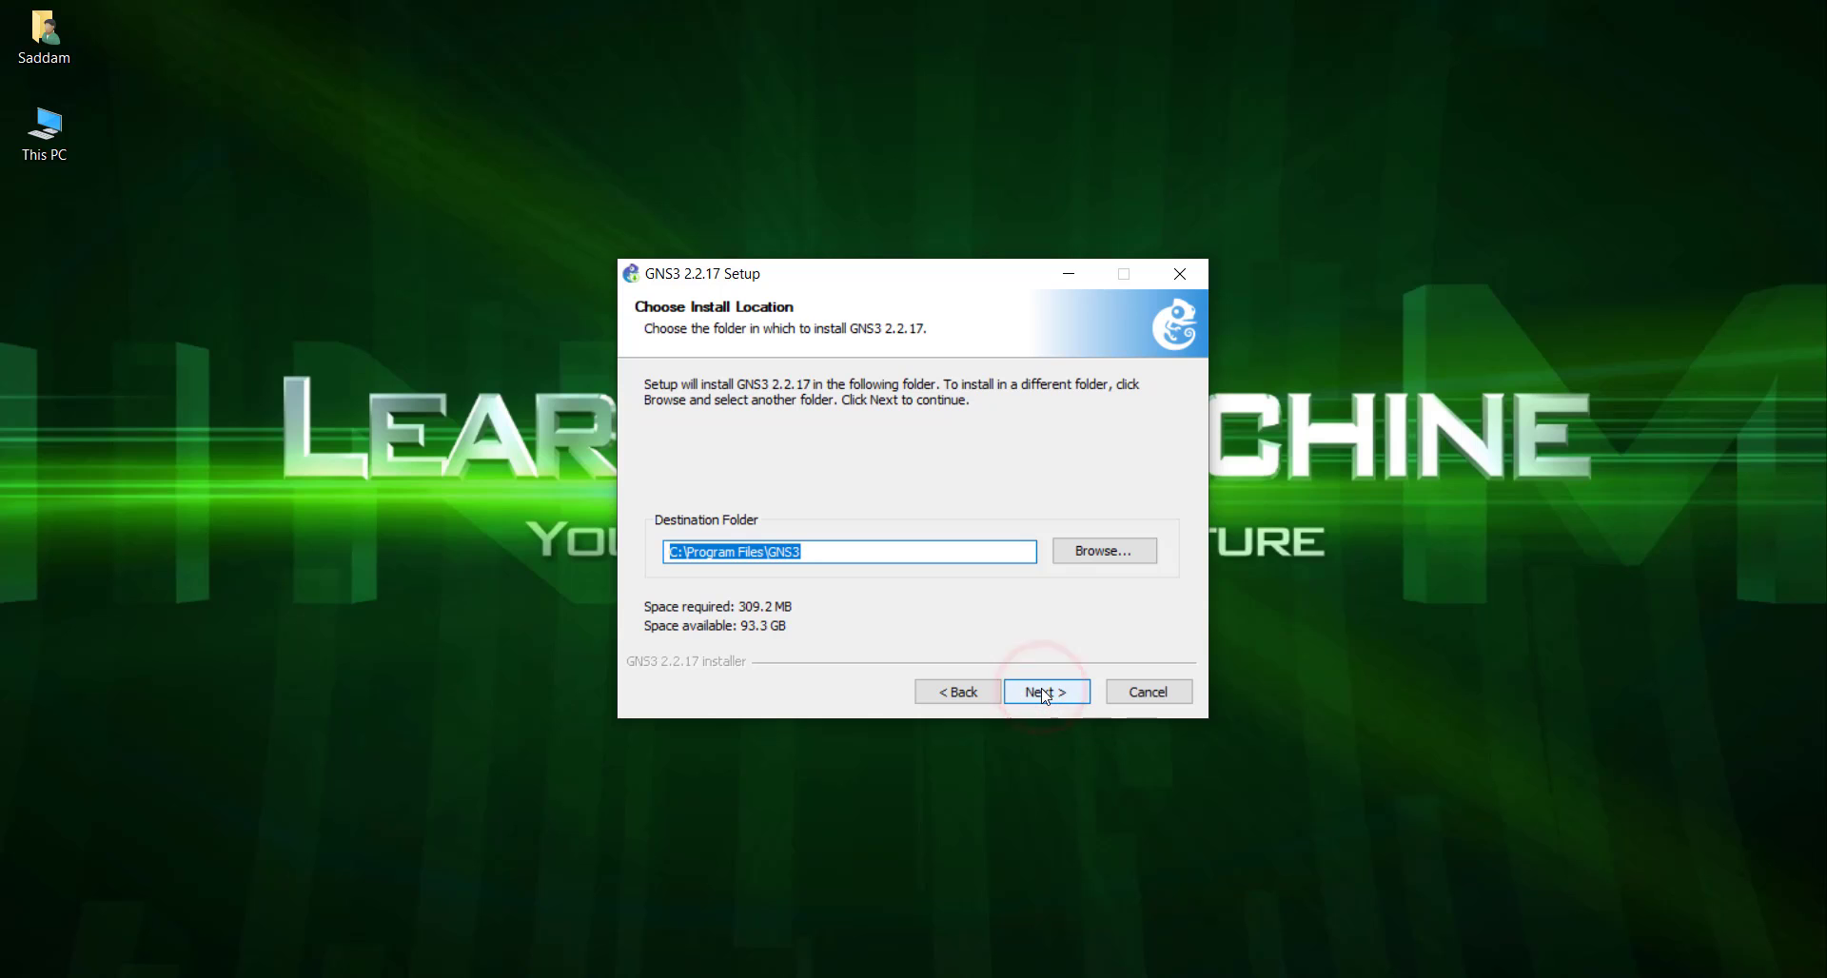
left_click(1047, 694)
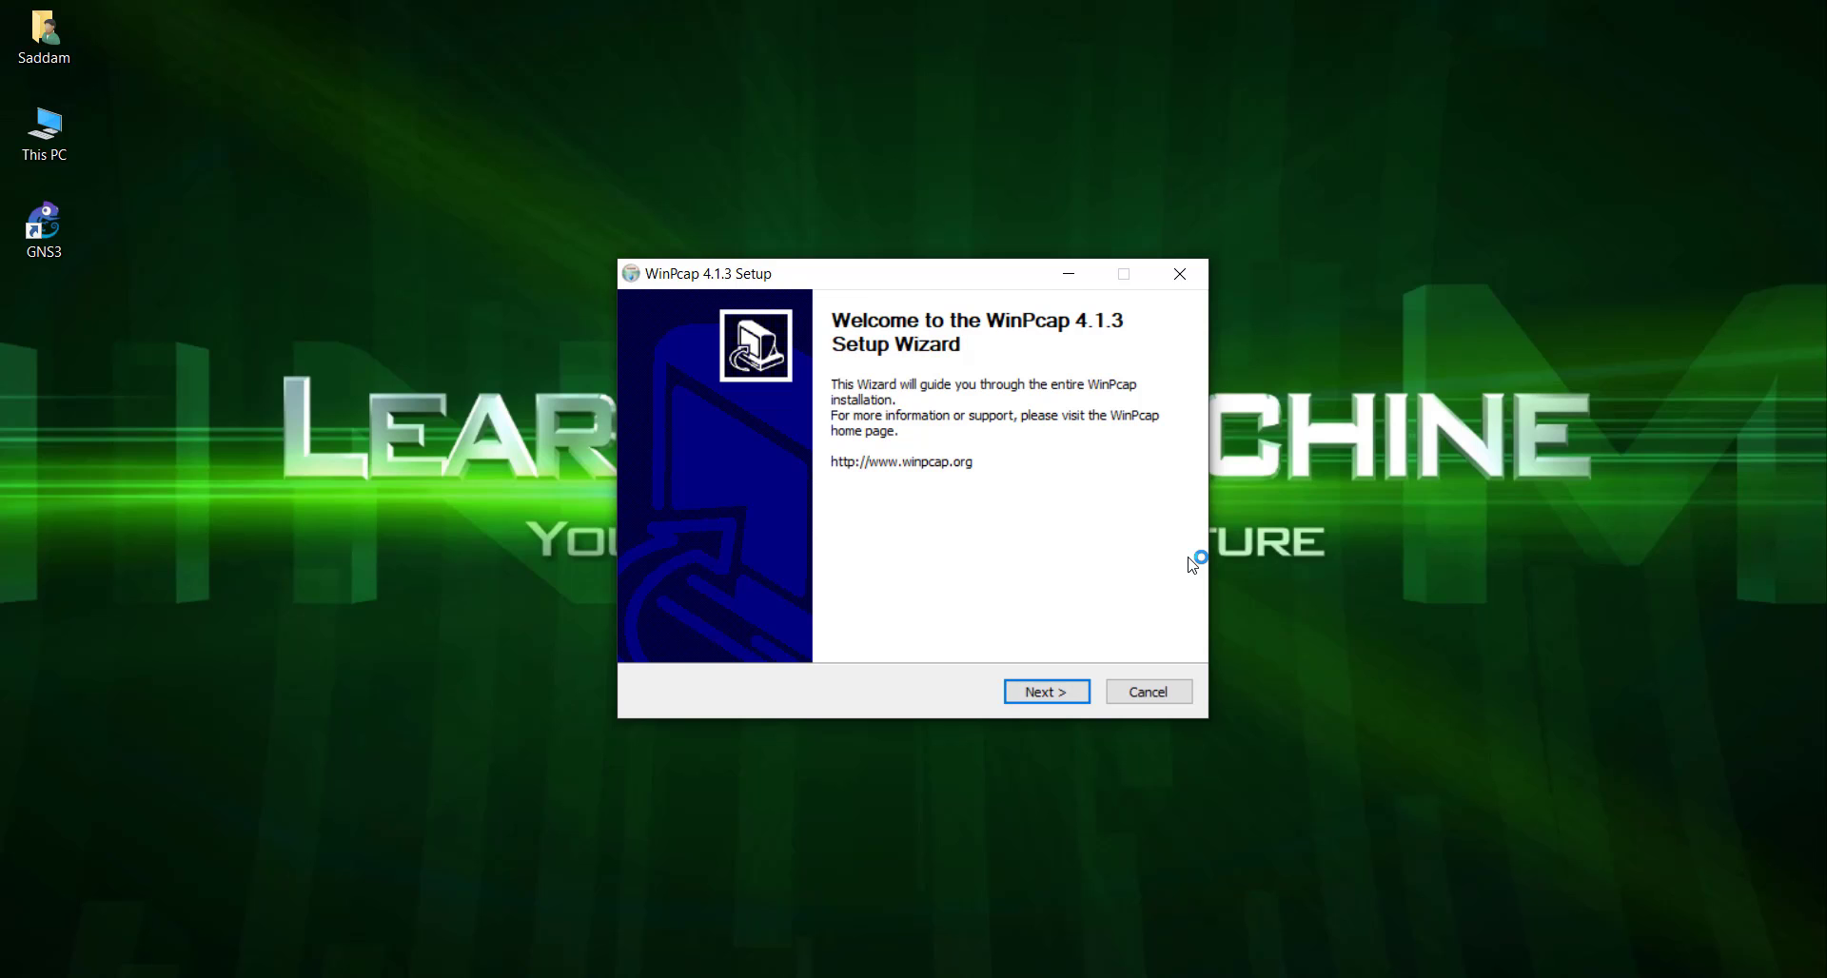
Install WinPcap 4.1.3, accepting its license and keeping the driver's automatic start at boot time enabled.
left_click(1046, 693)
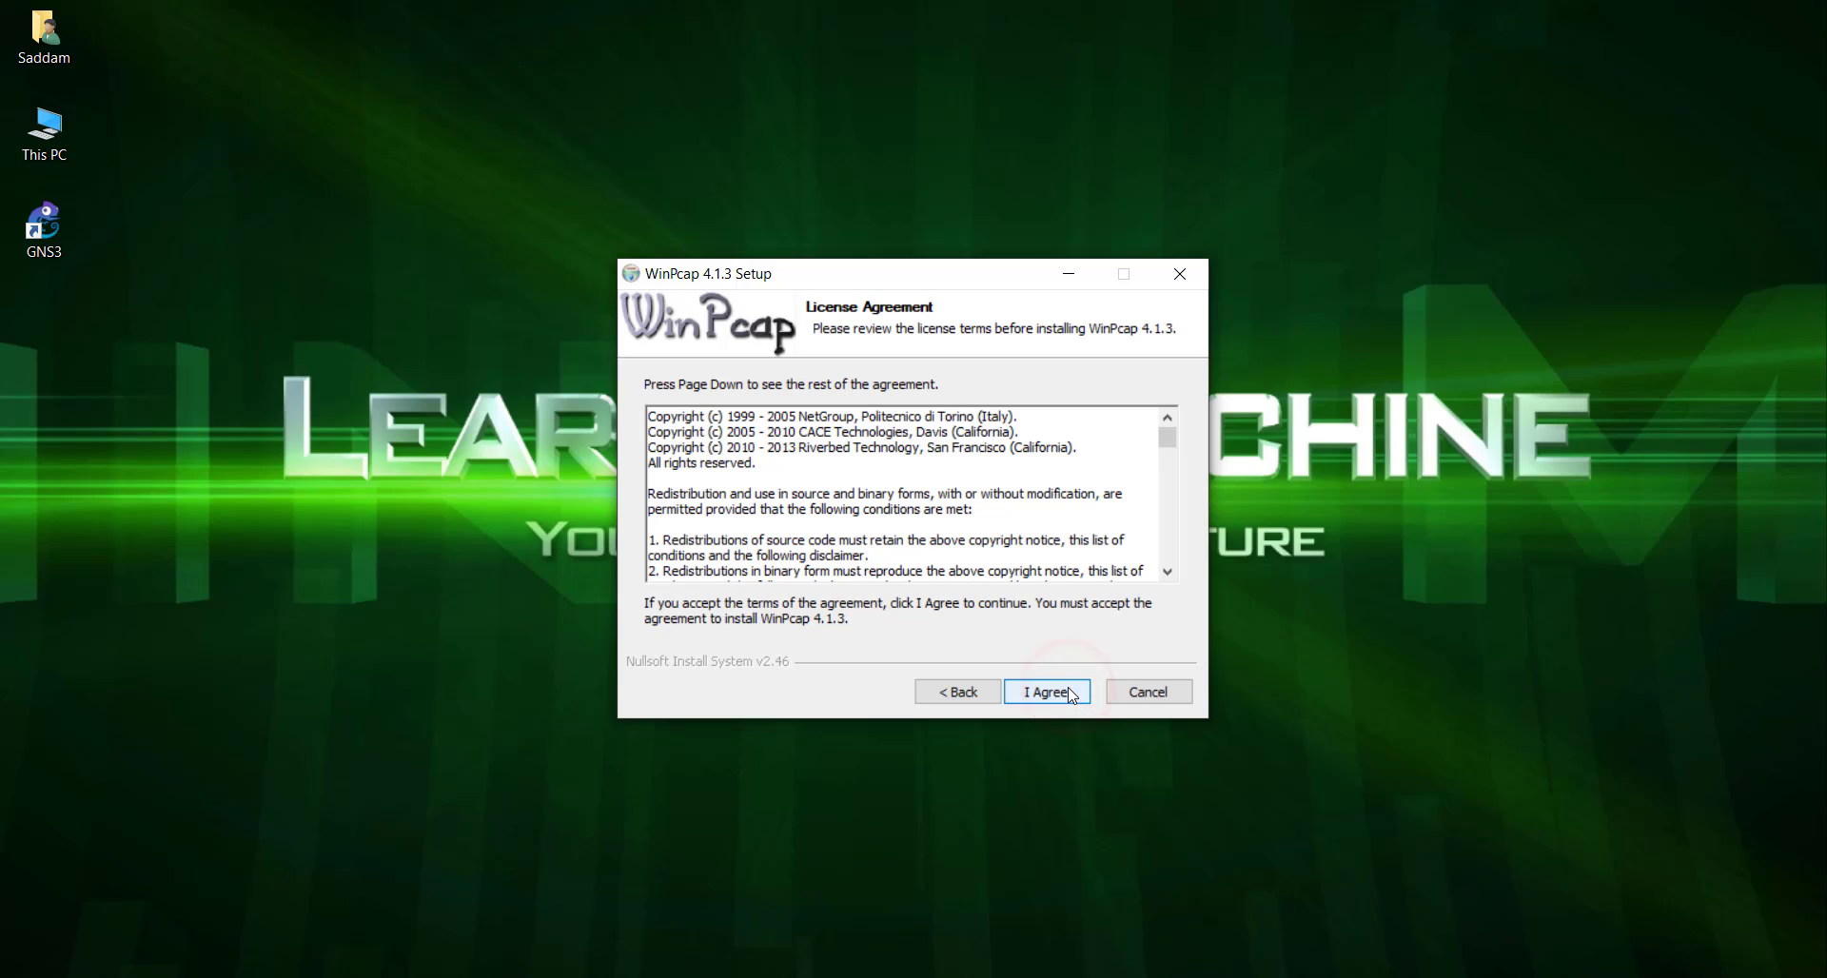
left_click(1072, 695)
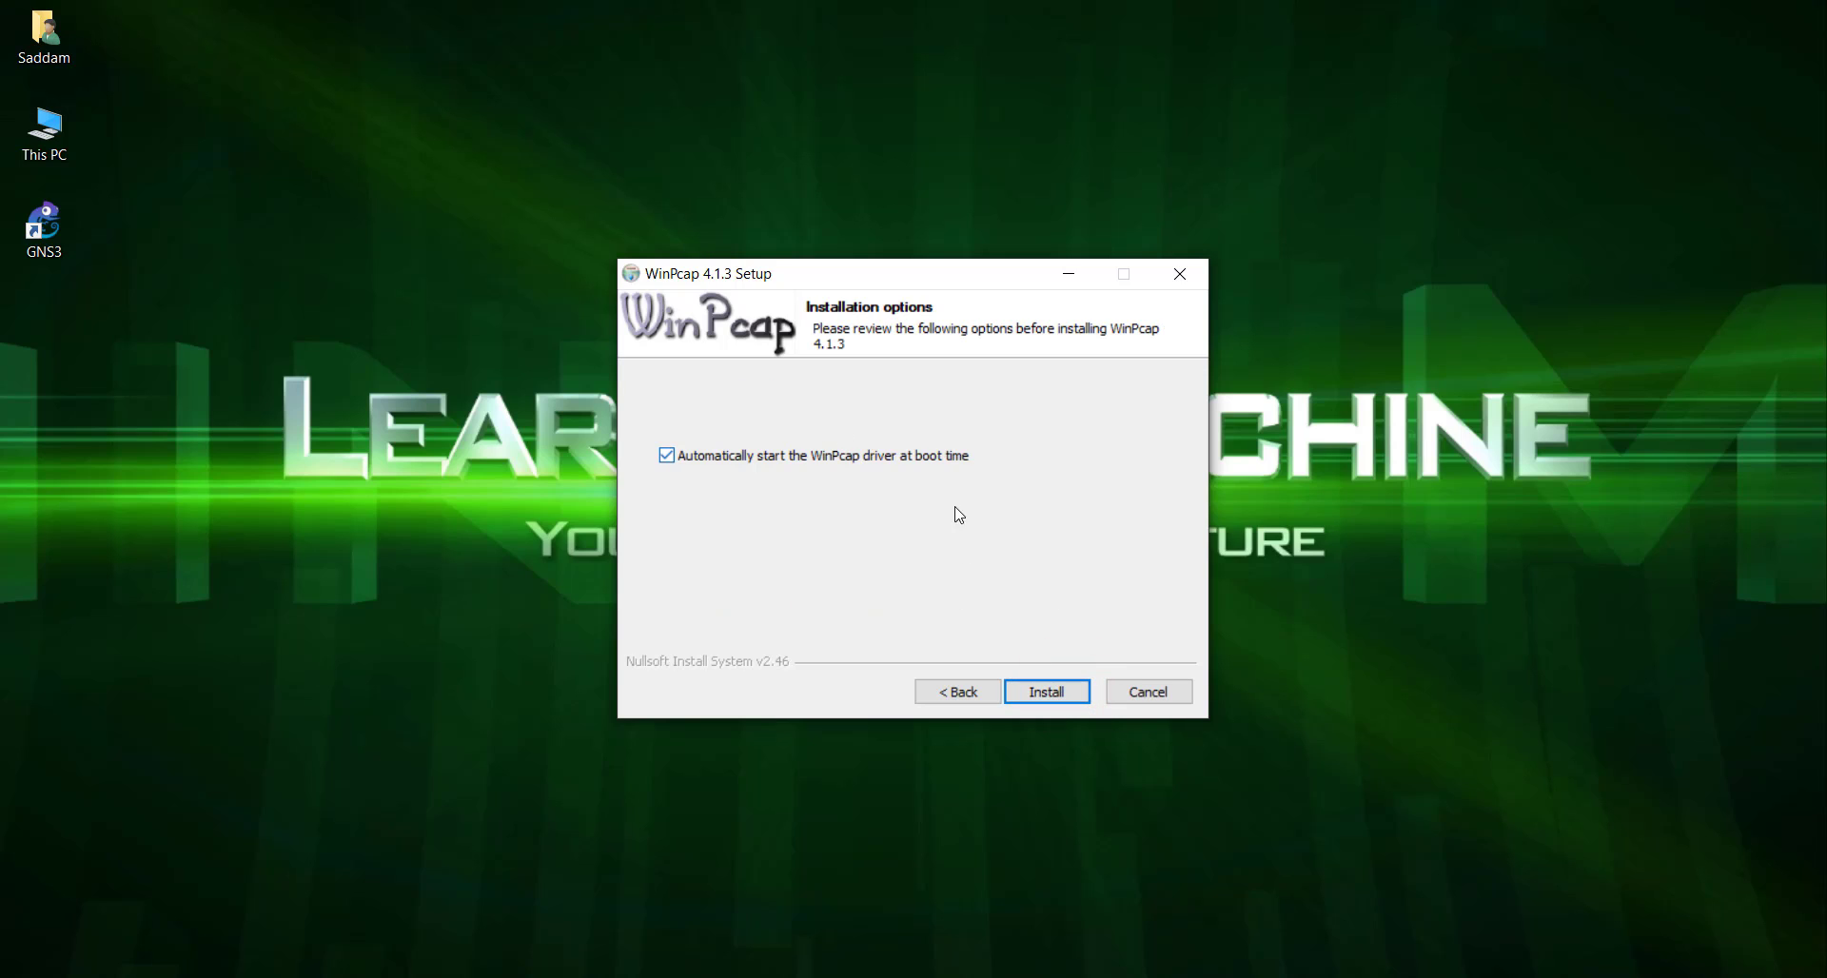
left_click(1066, 691)
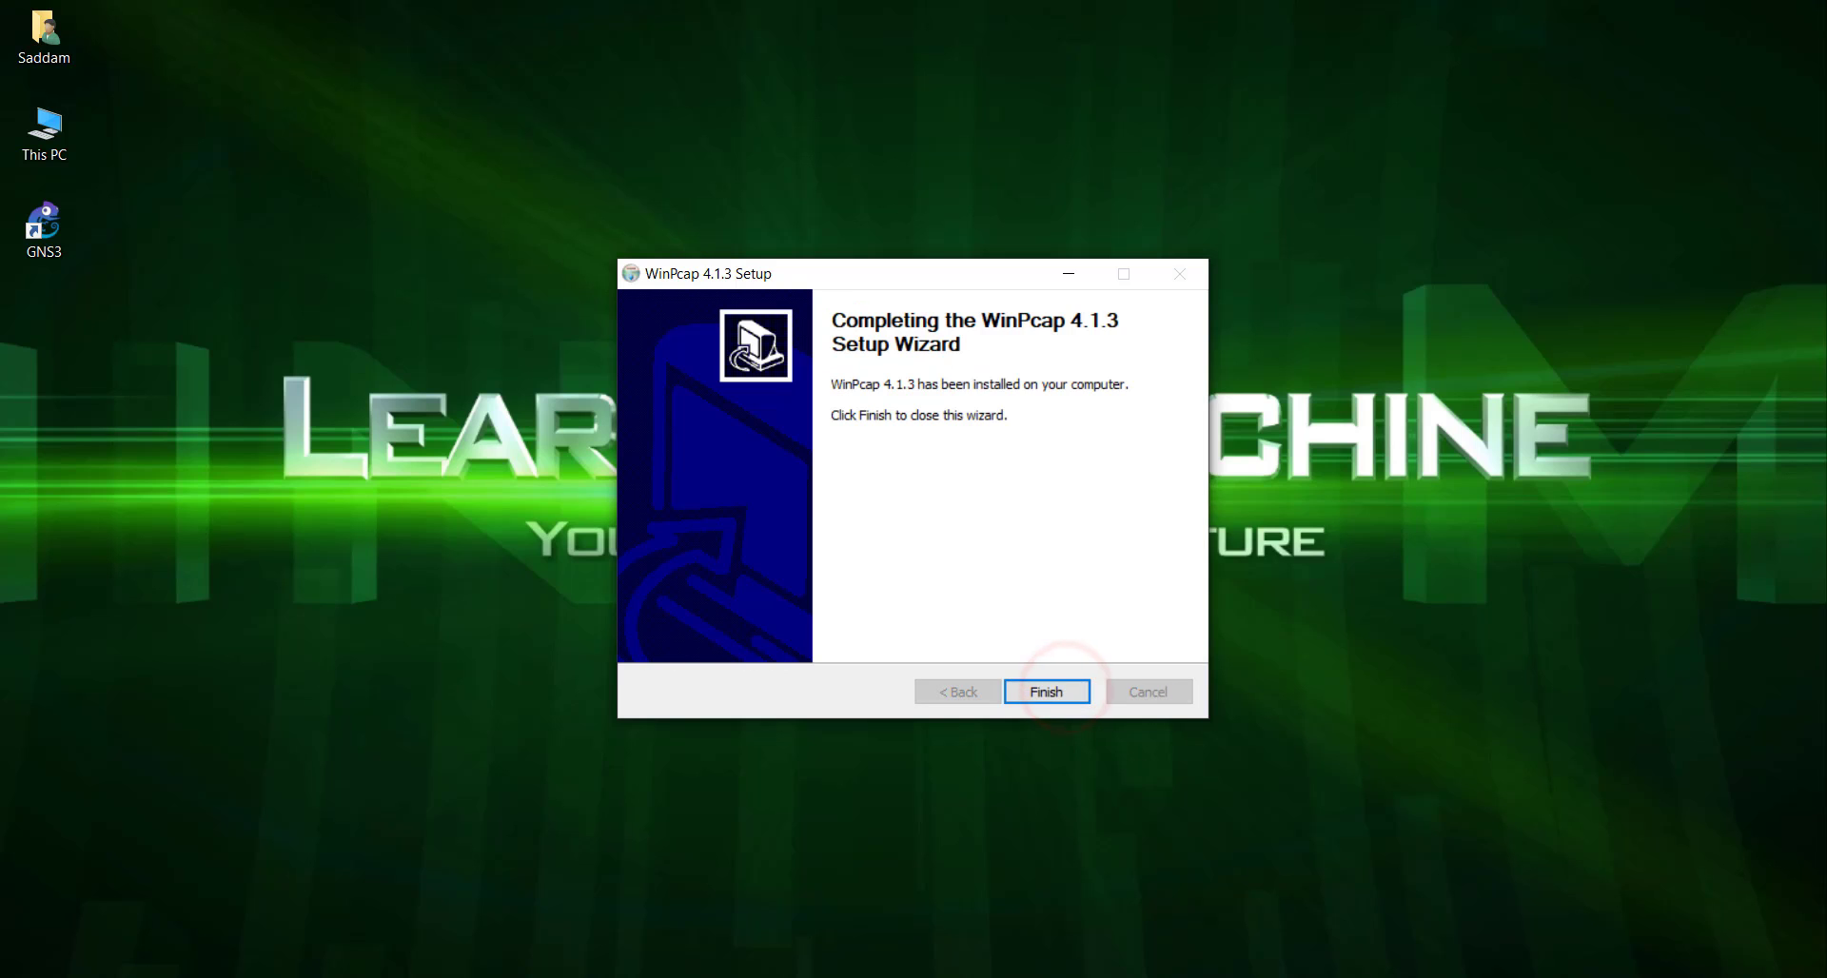
left_click(1049, 691)
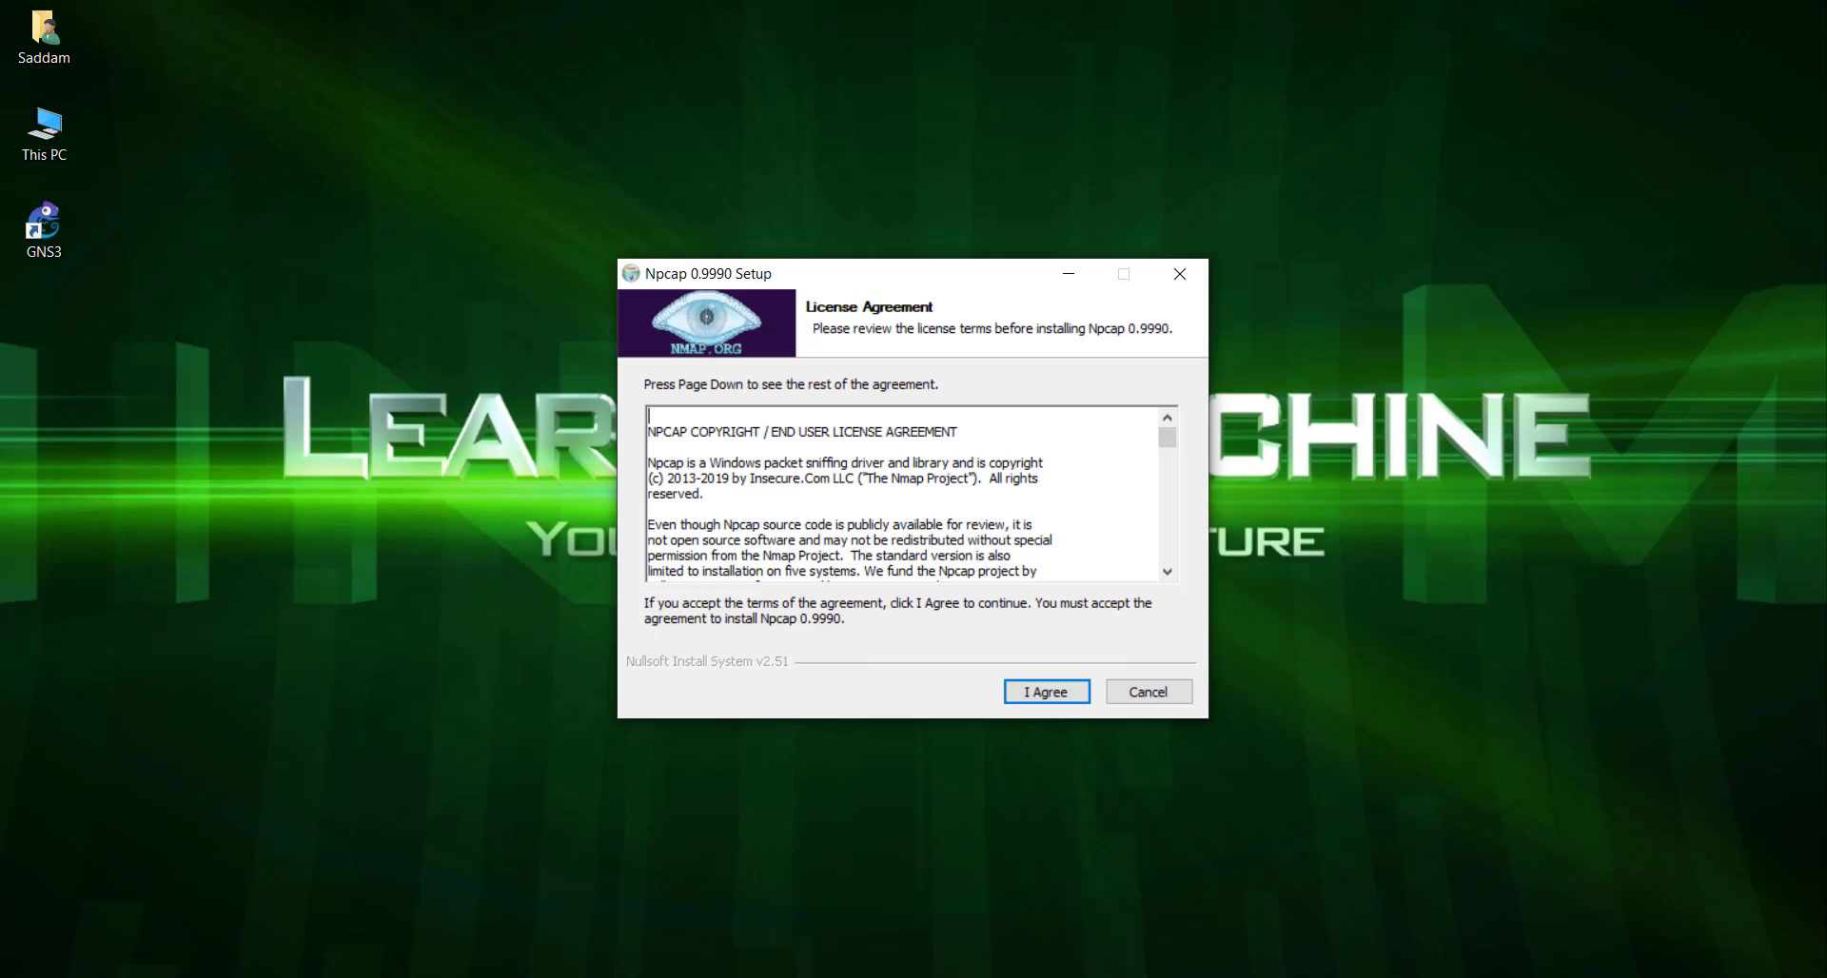
Install Npcap 0.9990, accepting its license and keeping only raw 802.11 traffic support for wireless adapters enabled.
left_click(1034, 700)
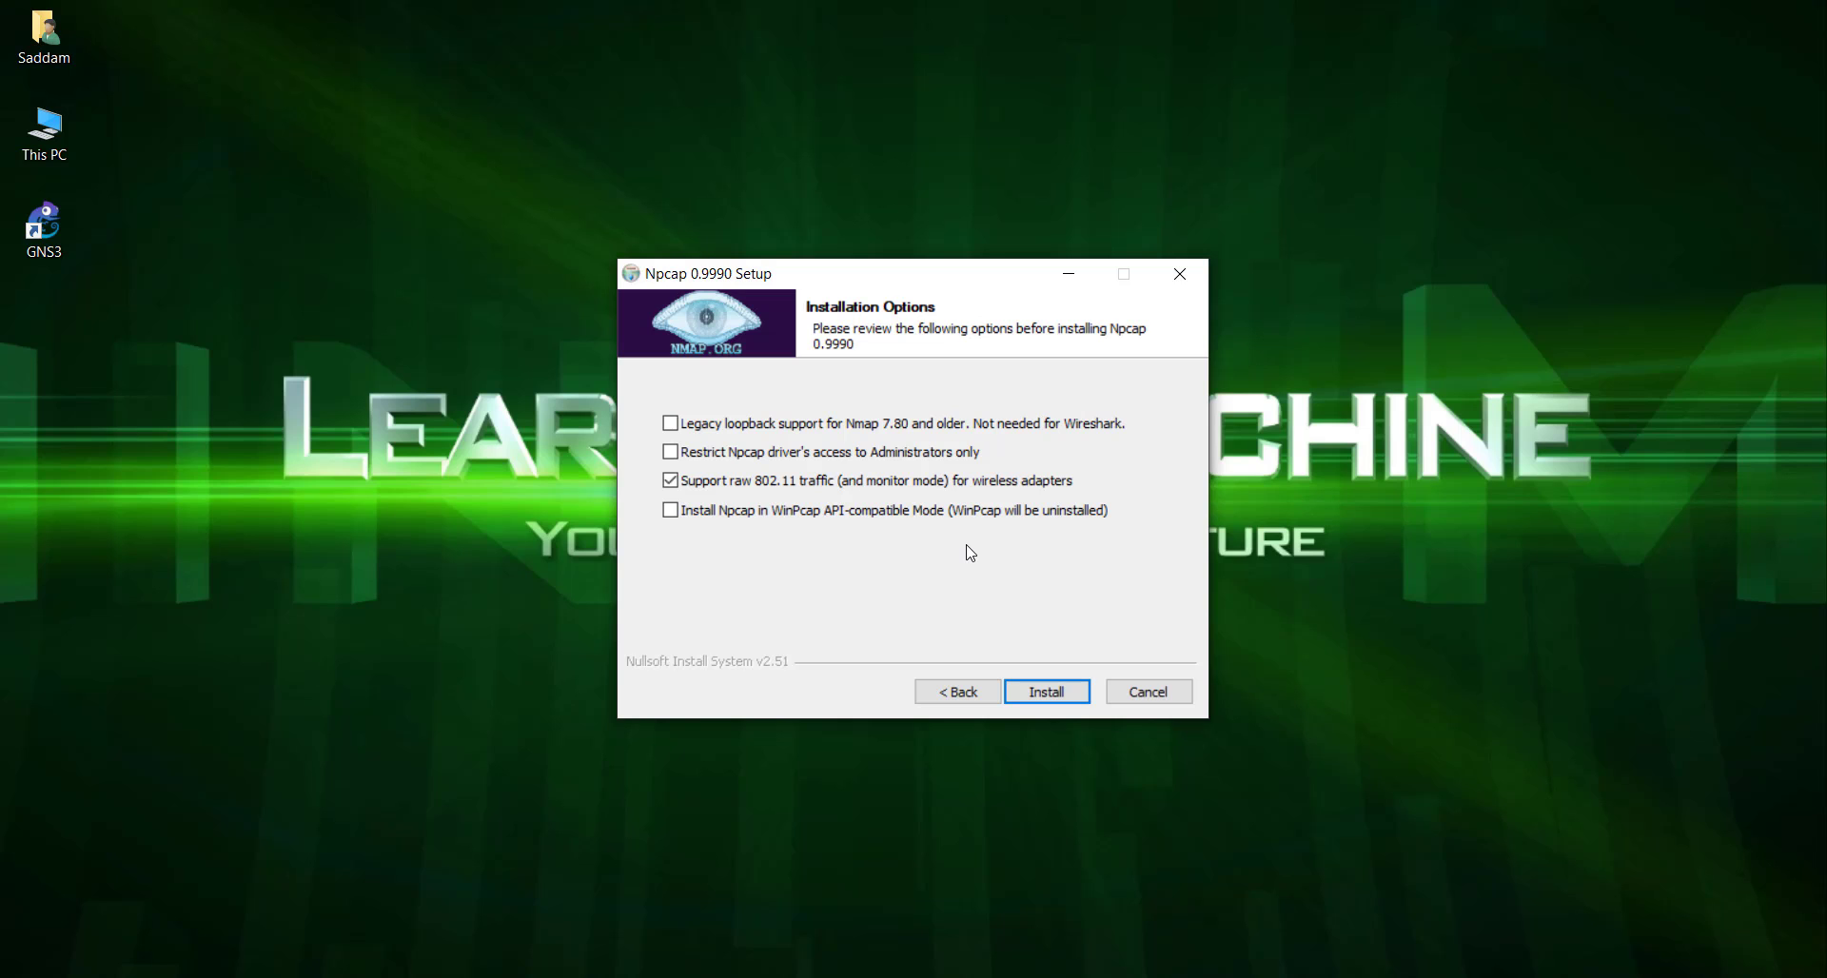
left_click(1054, 693)
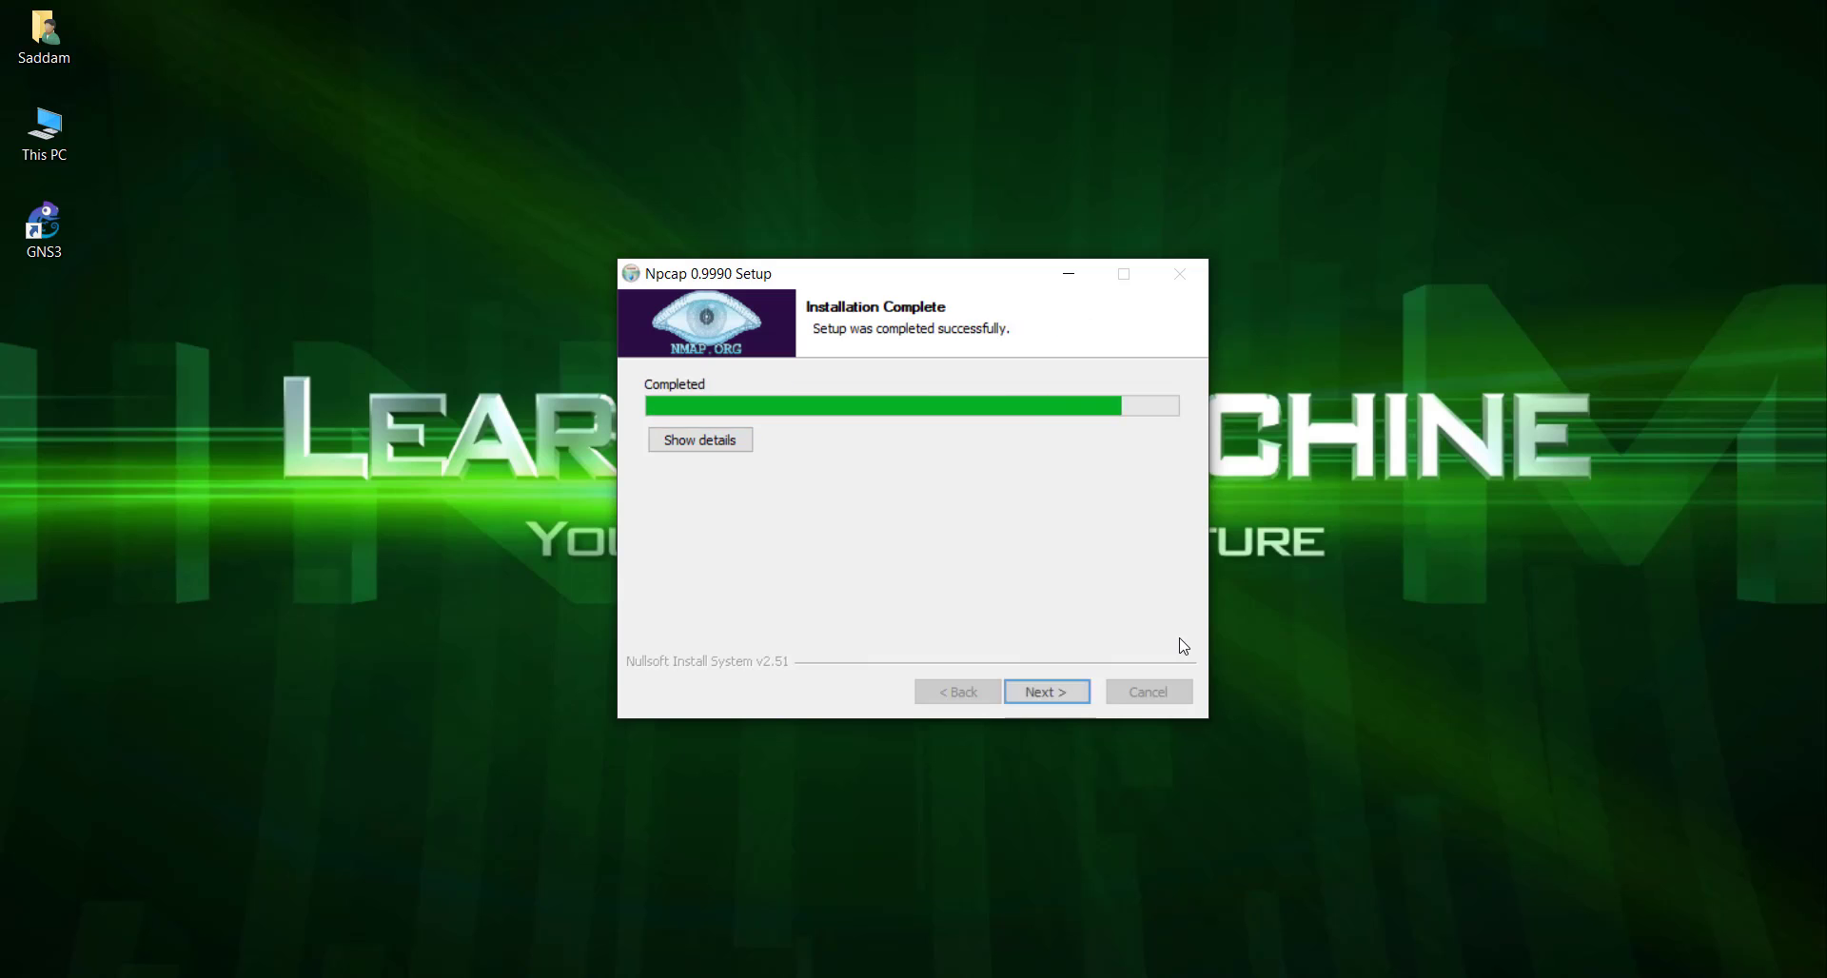
left_click(1040, 692)
left_click(1040, 691)
Finish the GNS3 setup, declining the free Solarwinds Standard Toolset license and starting GNS3, and close the browser's thank-you page.
left_click(1163, 634)
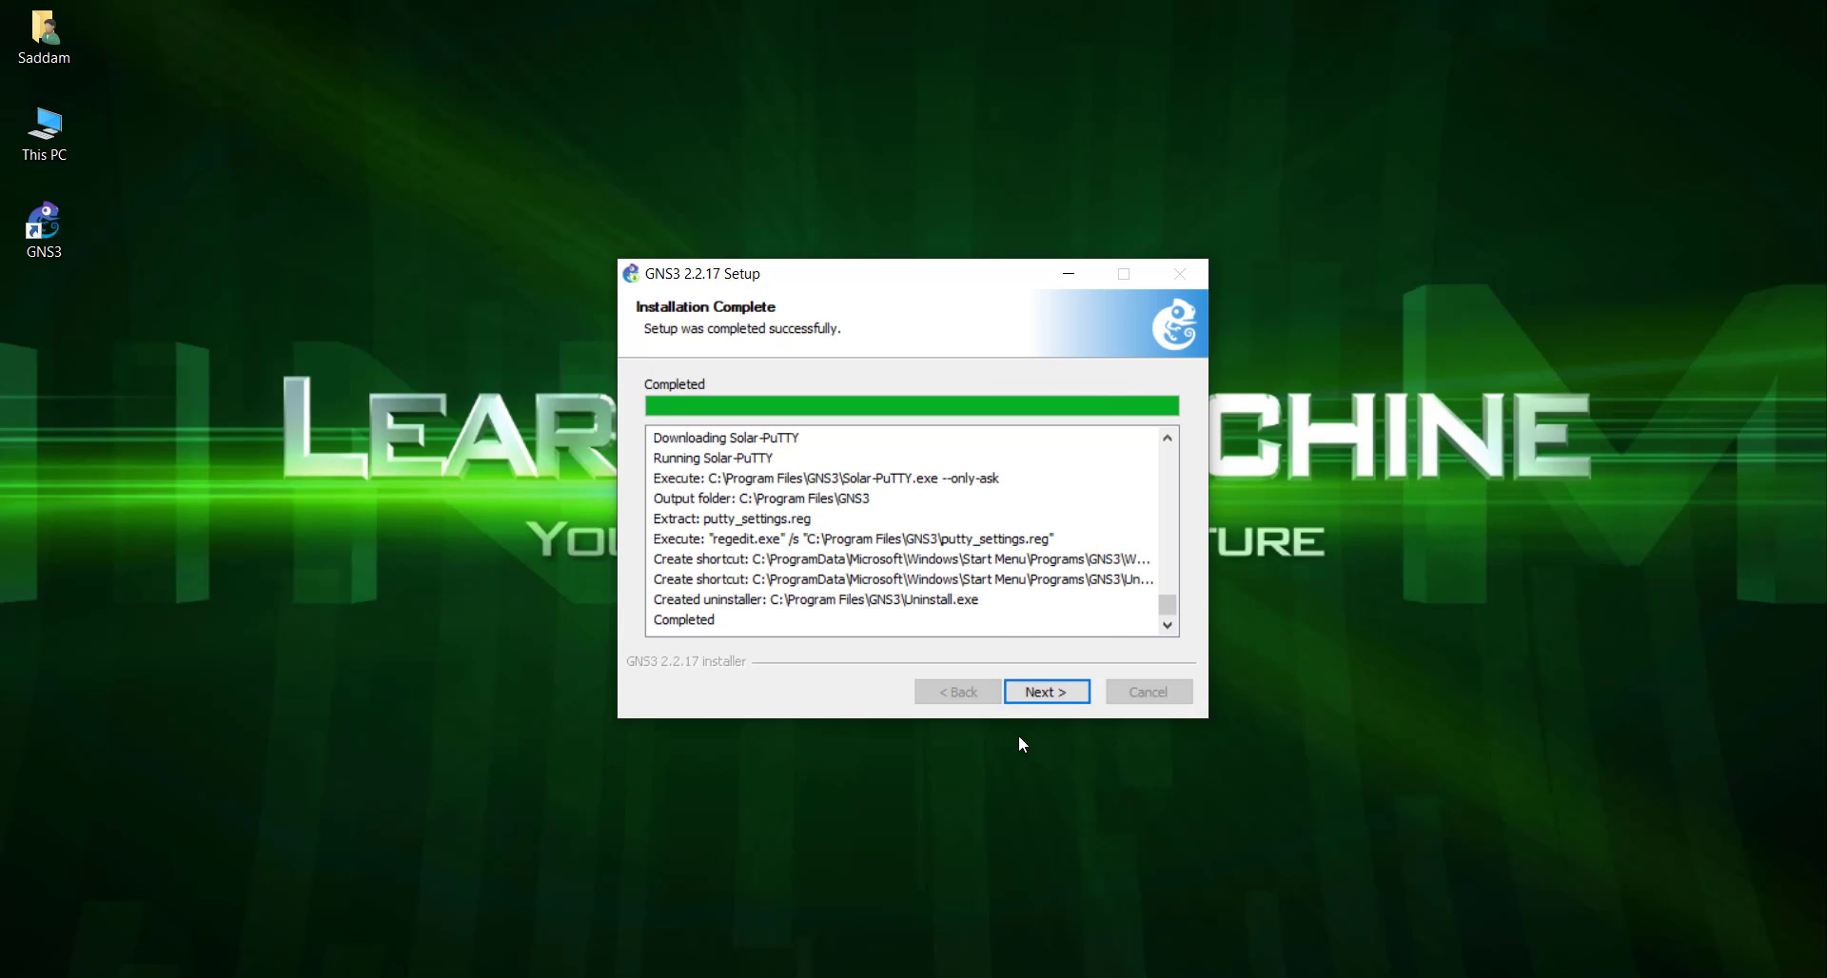
left_click(1045, 693)
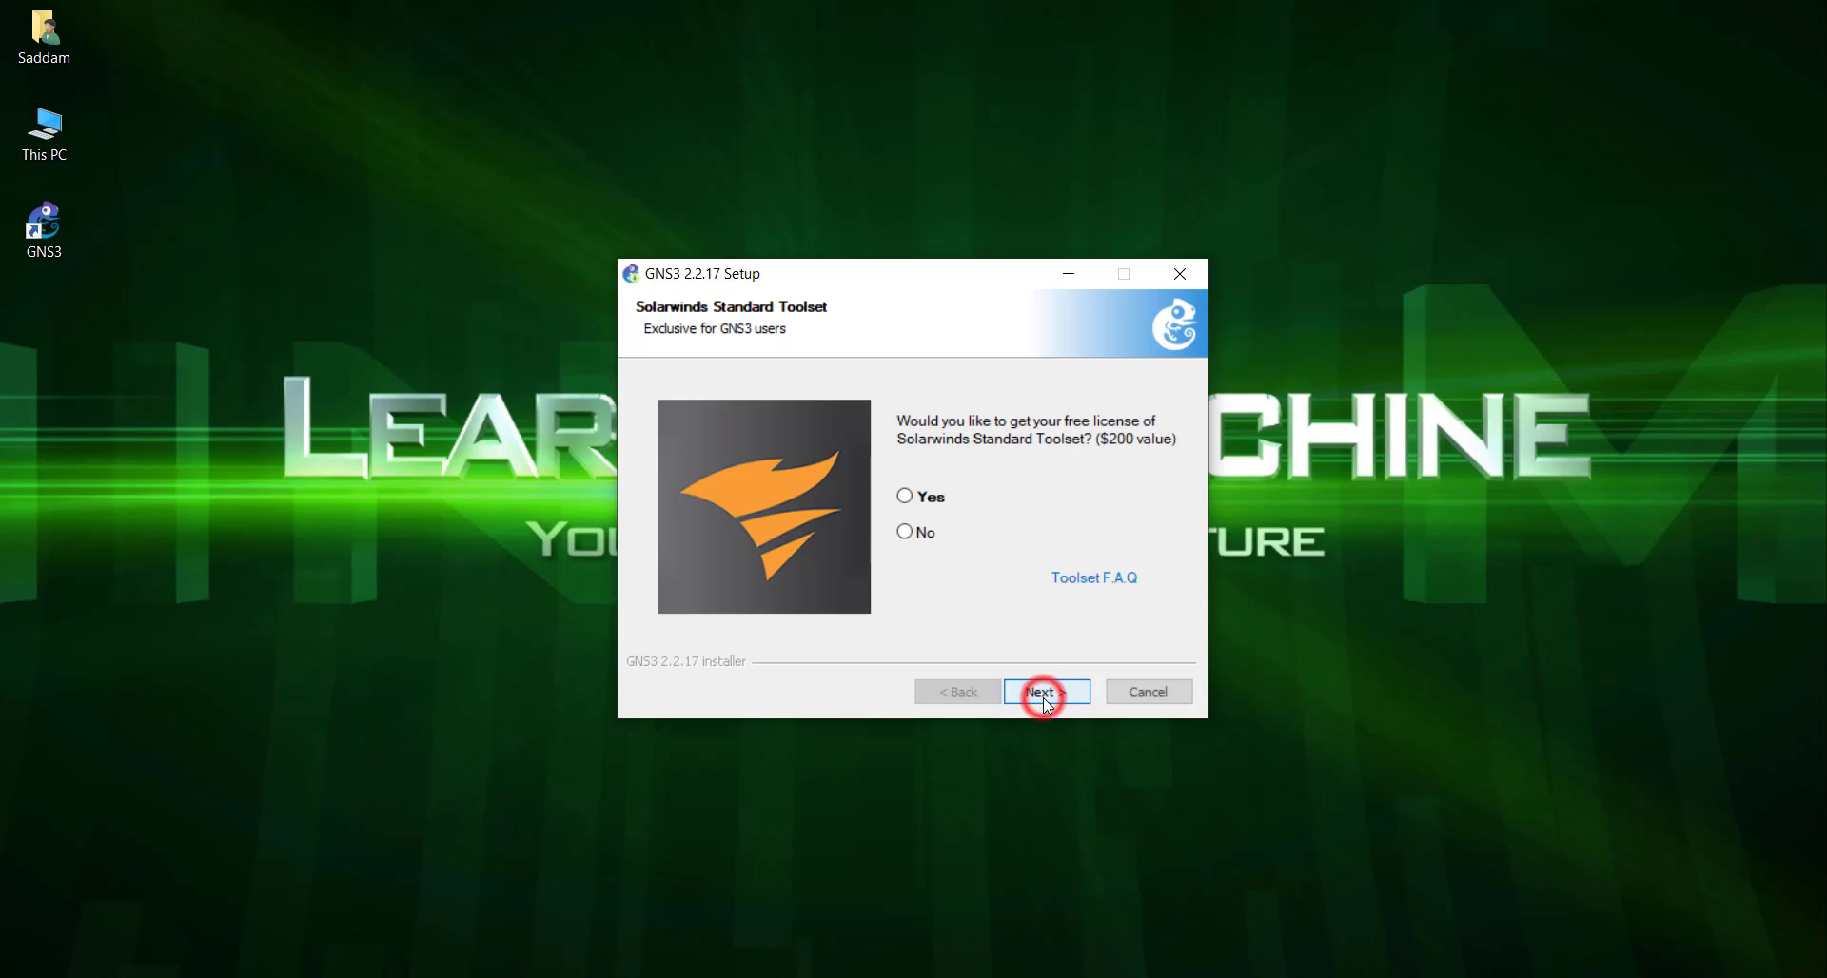
left_click(923, 533)
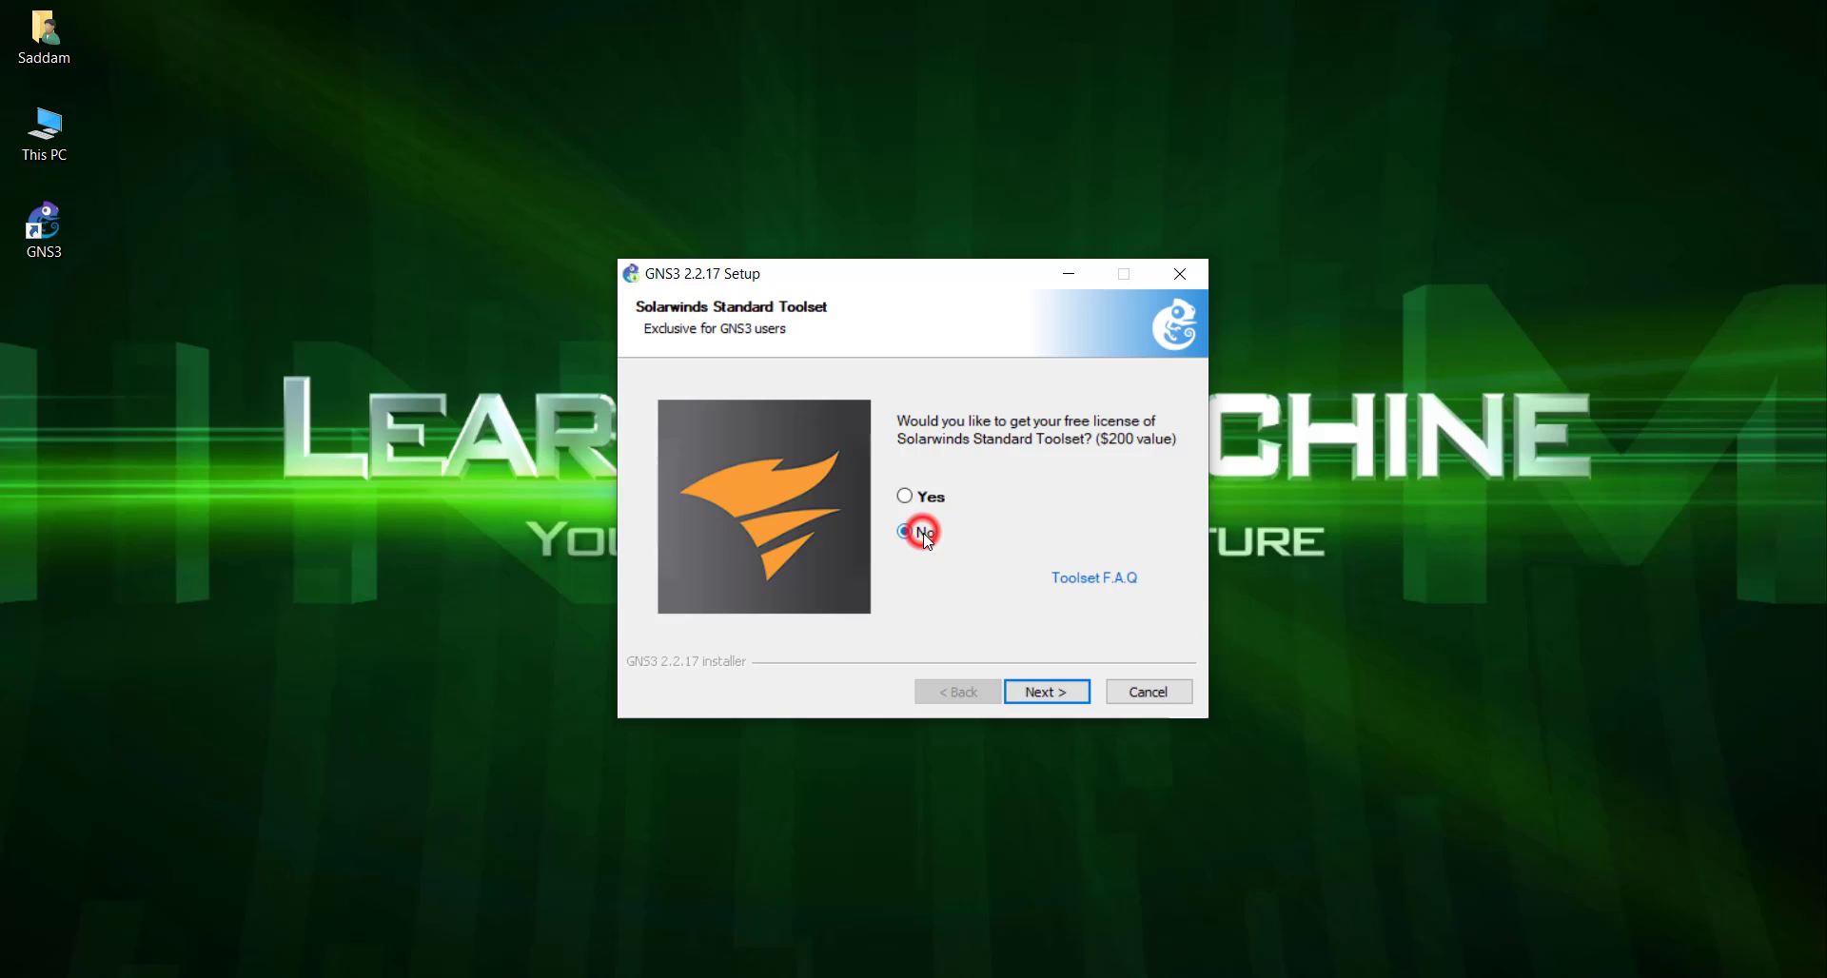
left_click(1065, 689)
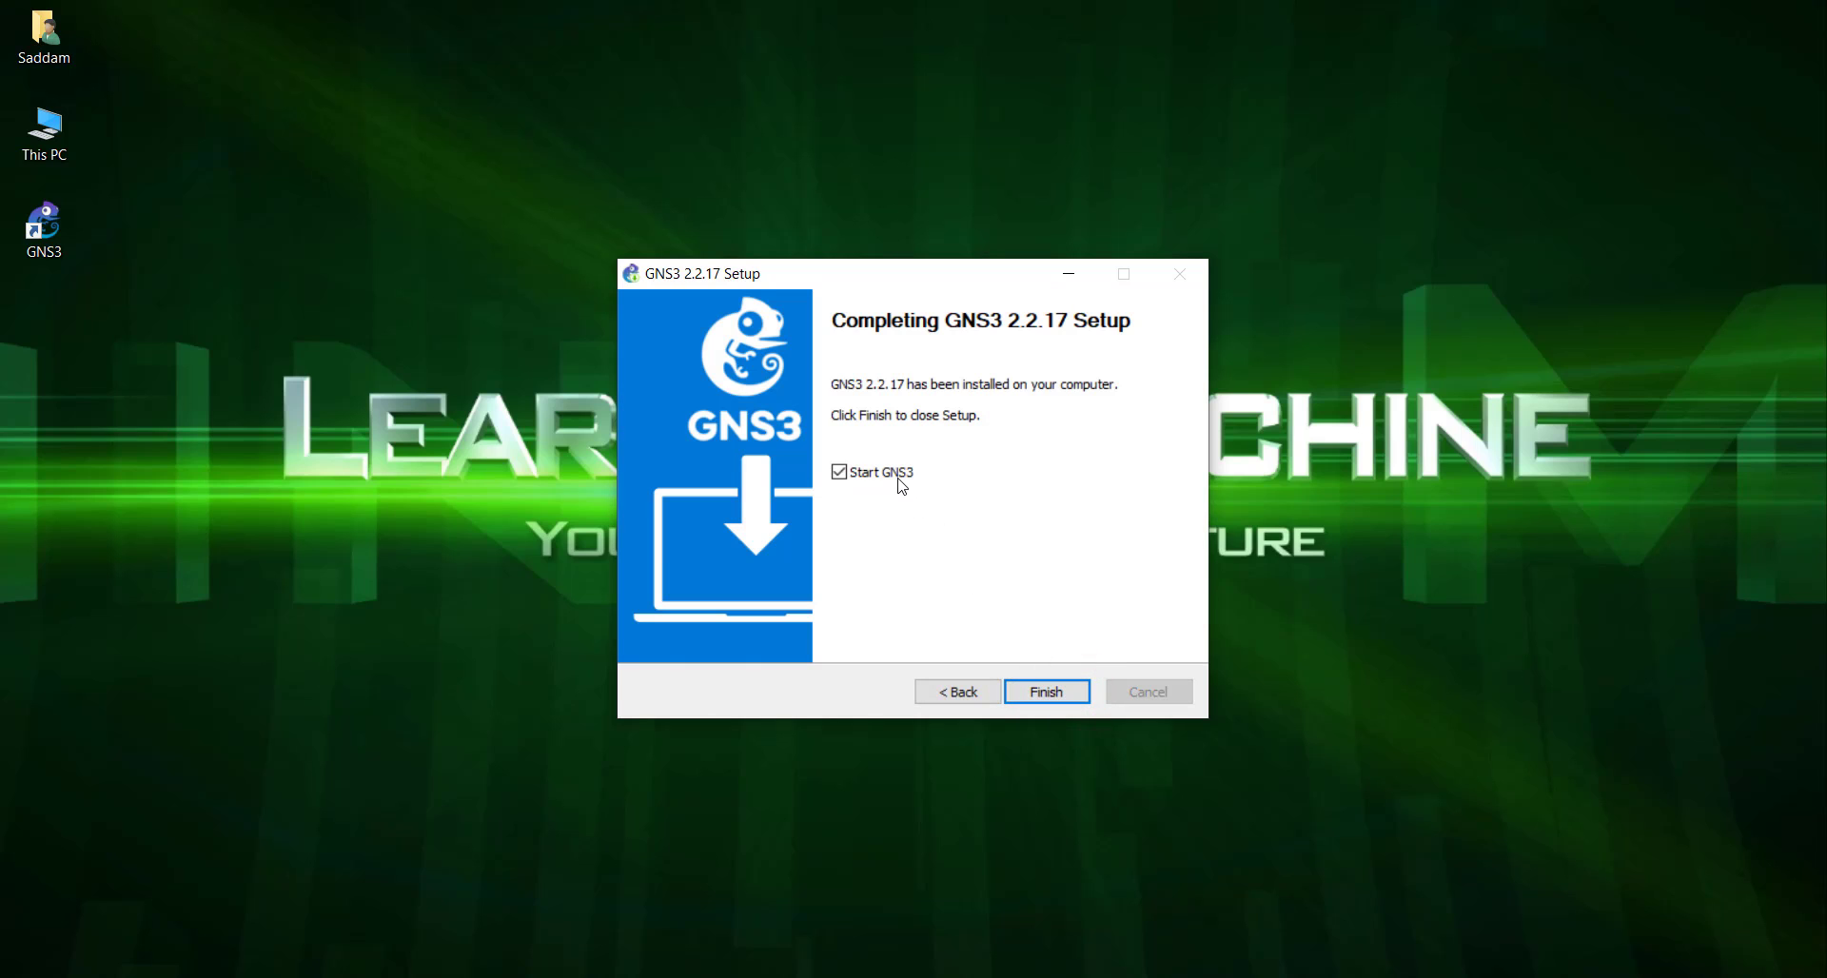
left_click(1047, 693)
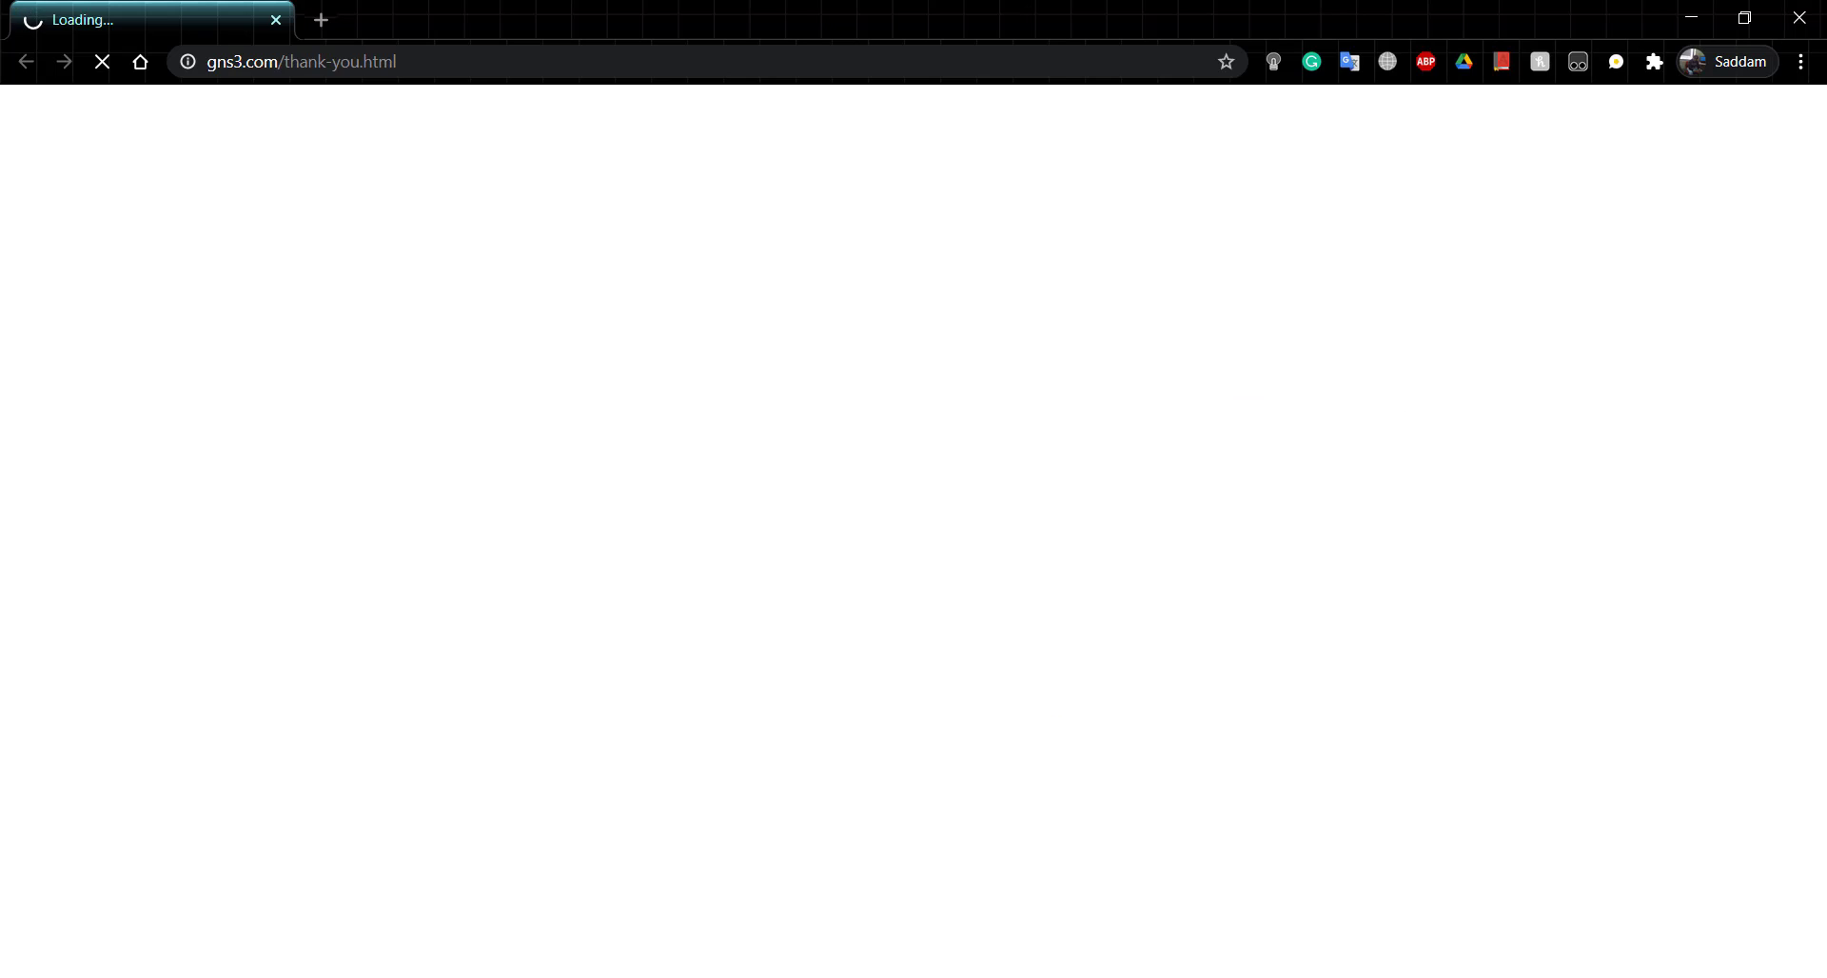
left_click(1798, 17)
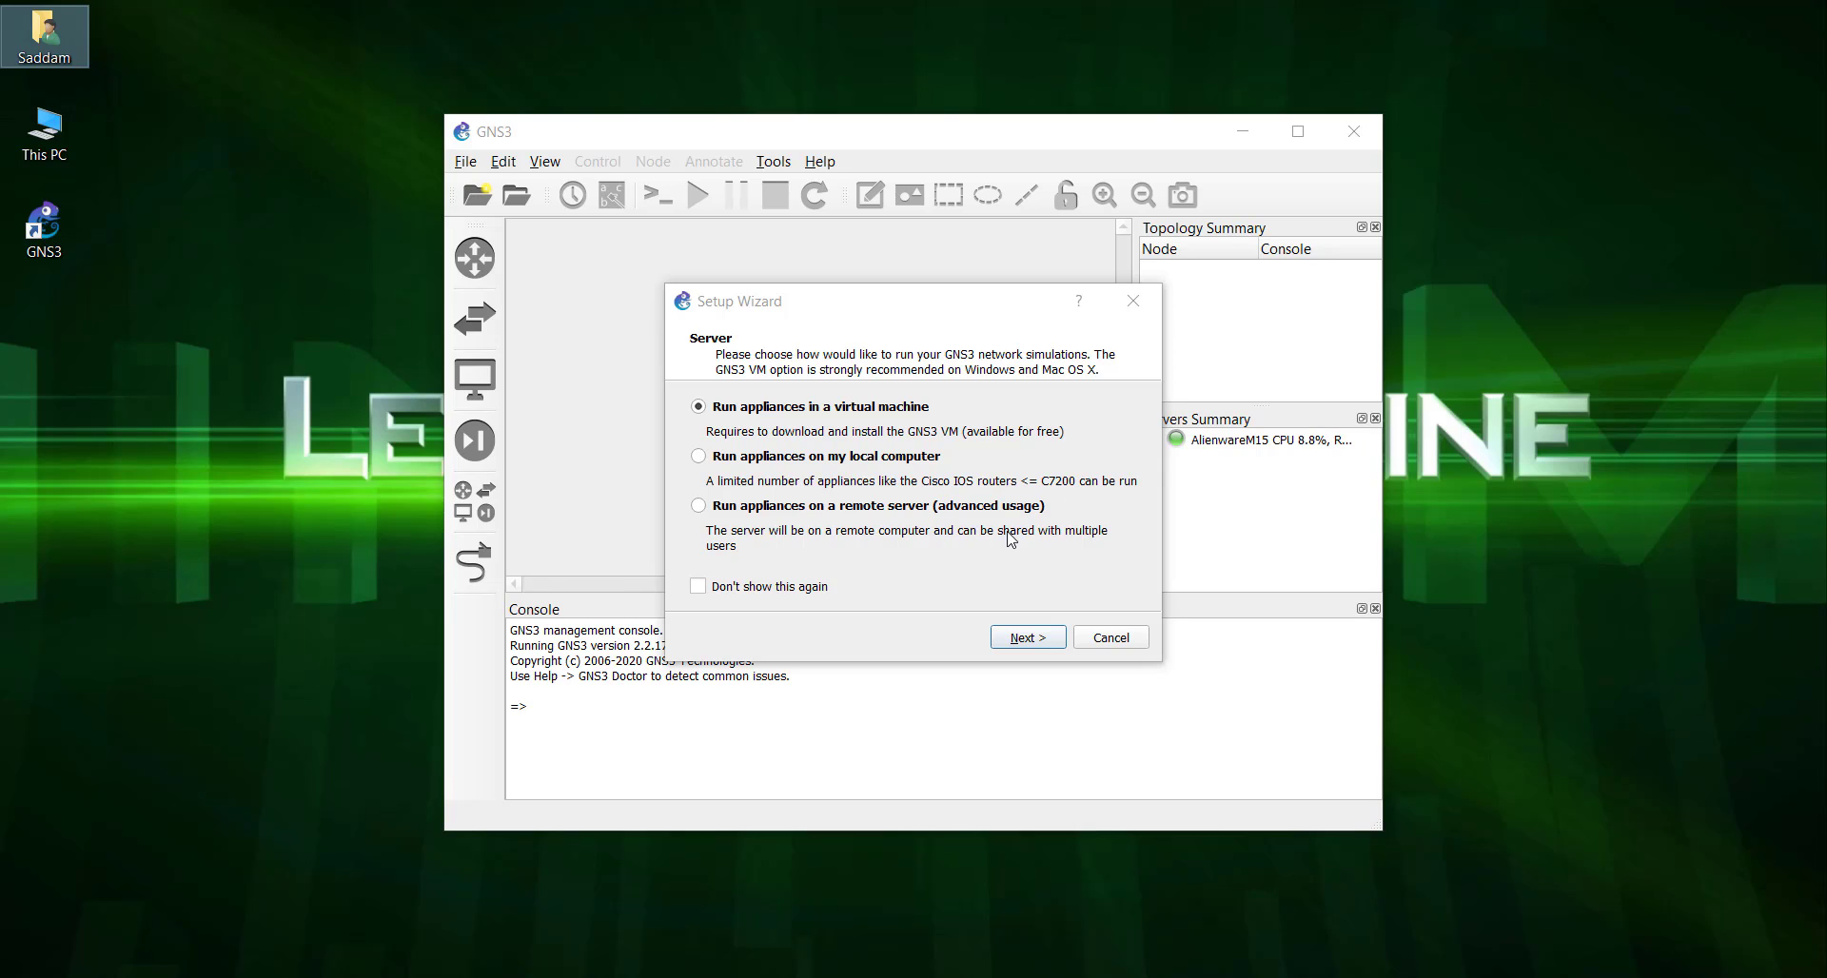
Choose to run appliances in a virtual machine, suppress the wizard in future, and accept the local server on localhost, port 3080 TCP.
left_click(796, 412)
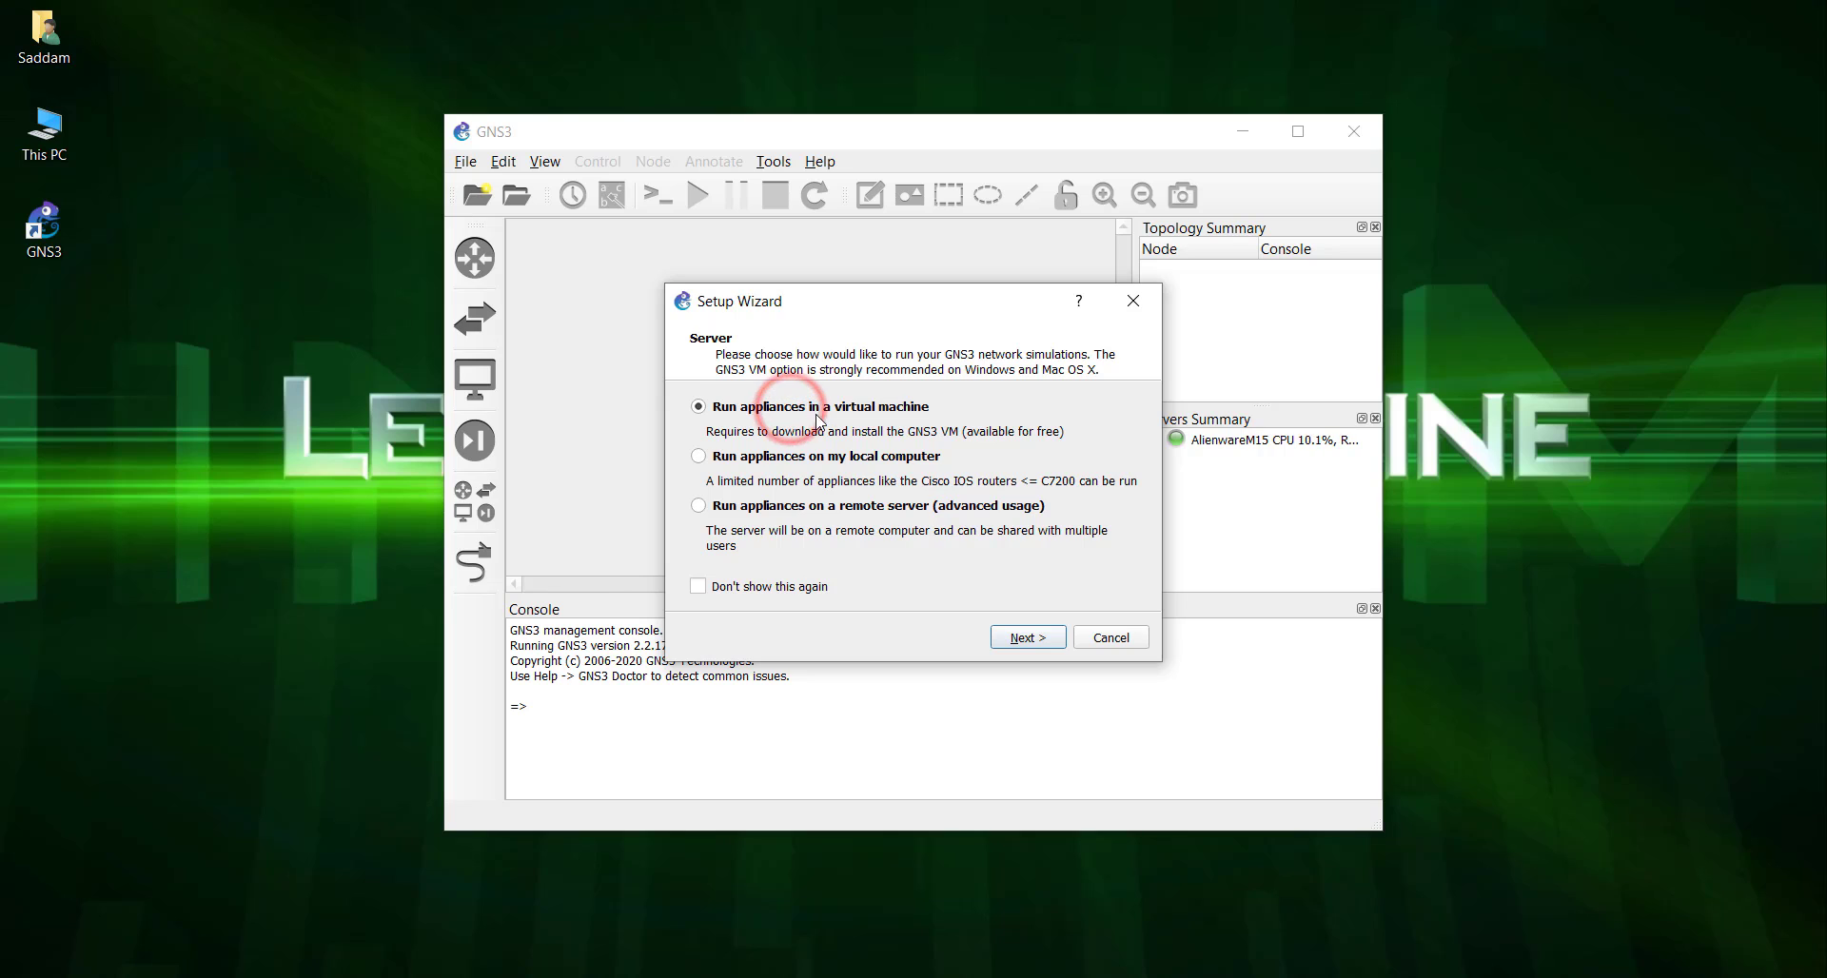
left_click(742, 588)
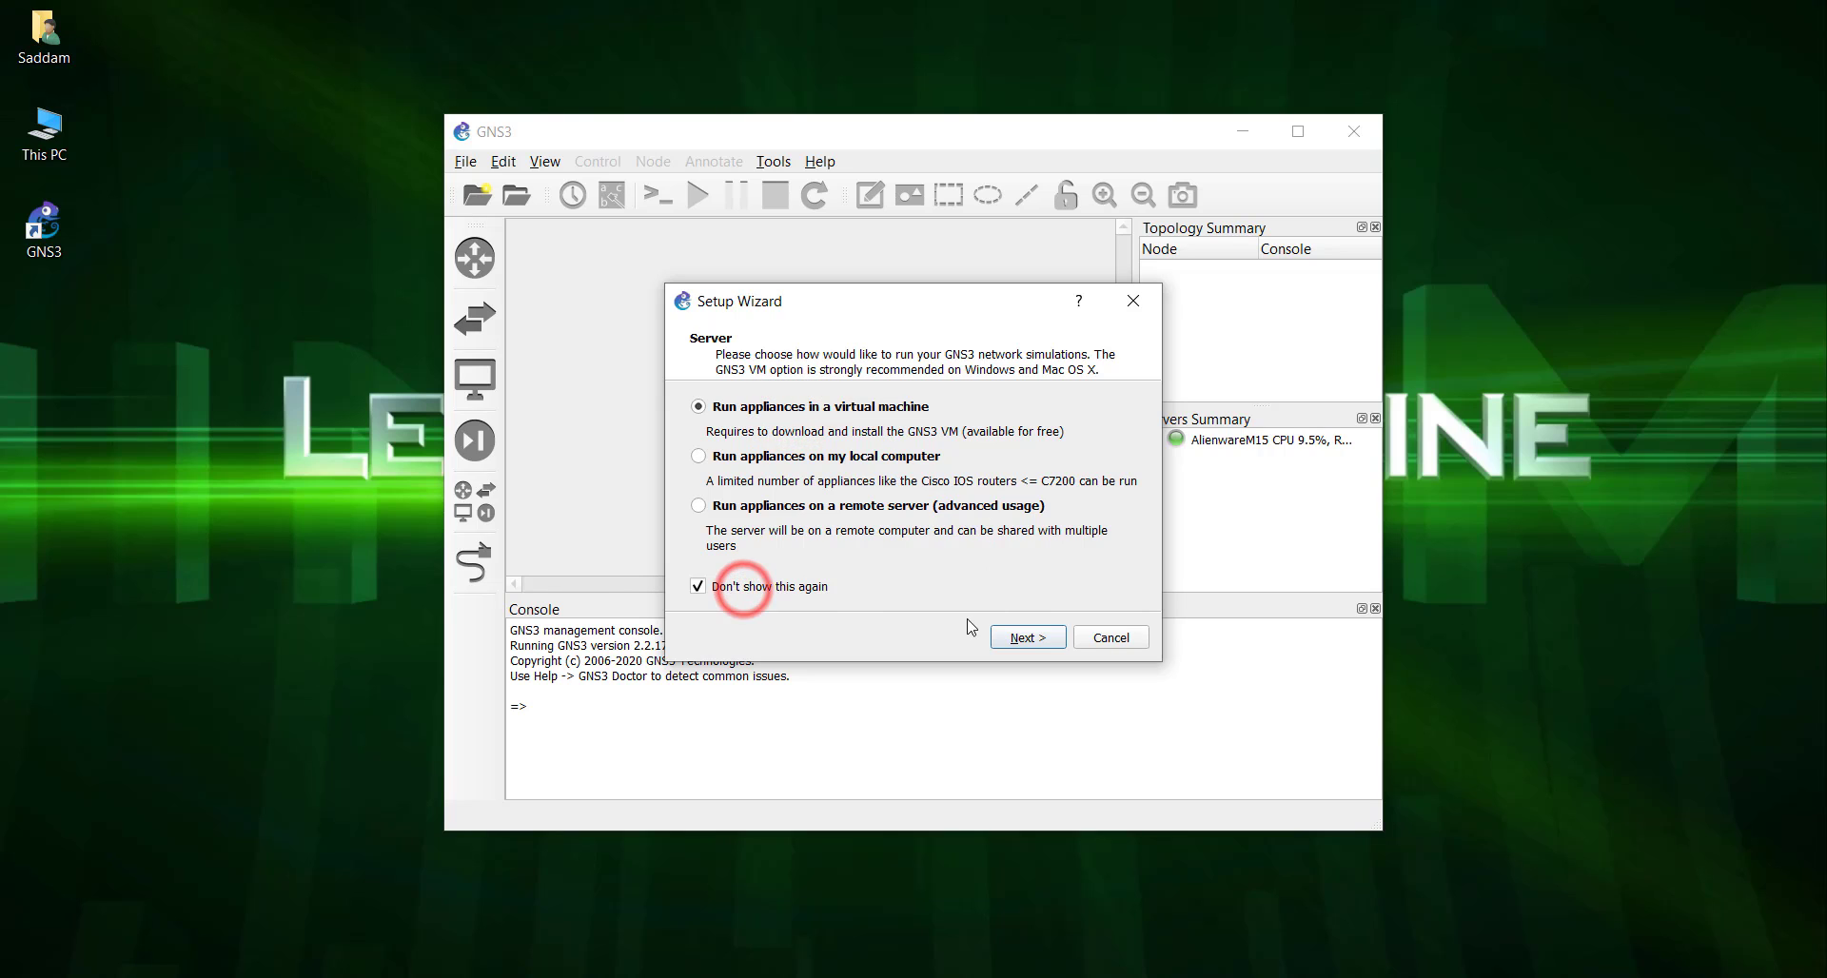
left_click(1028, 640)
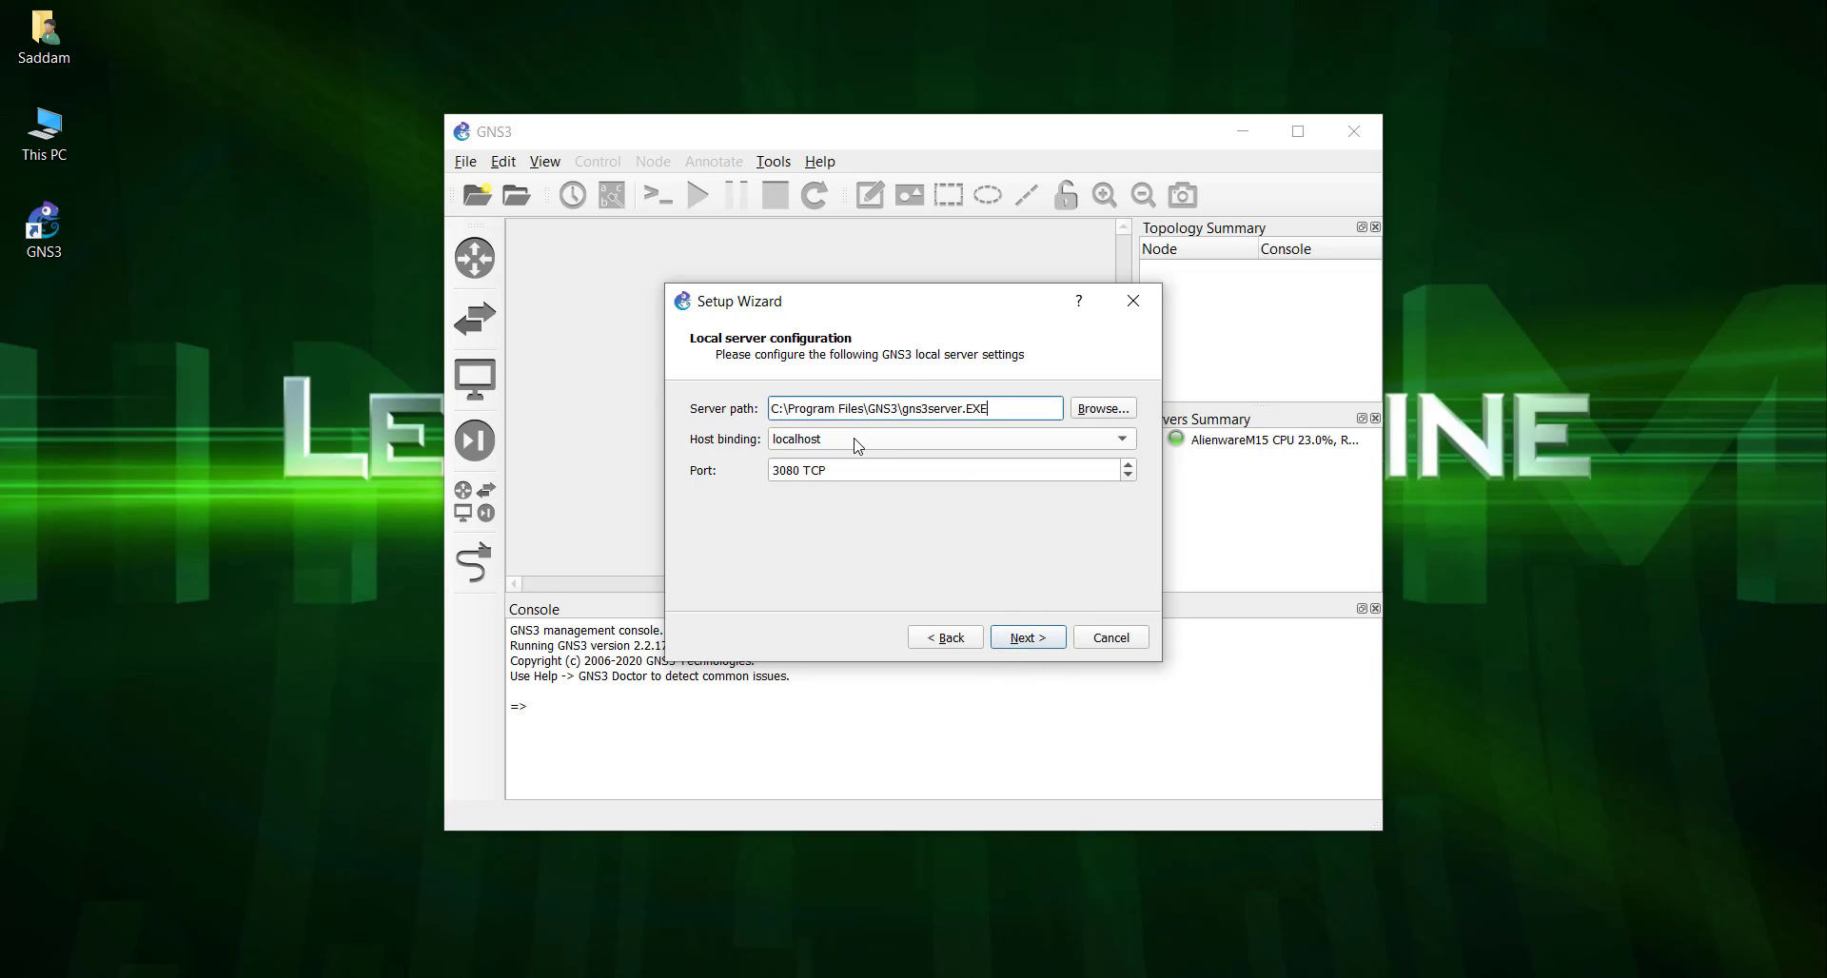
left_click(1037, 641)
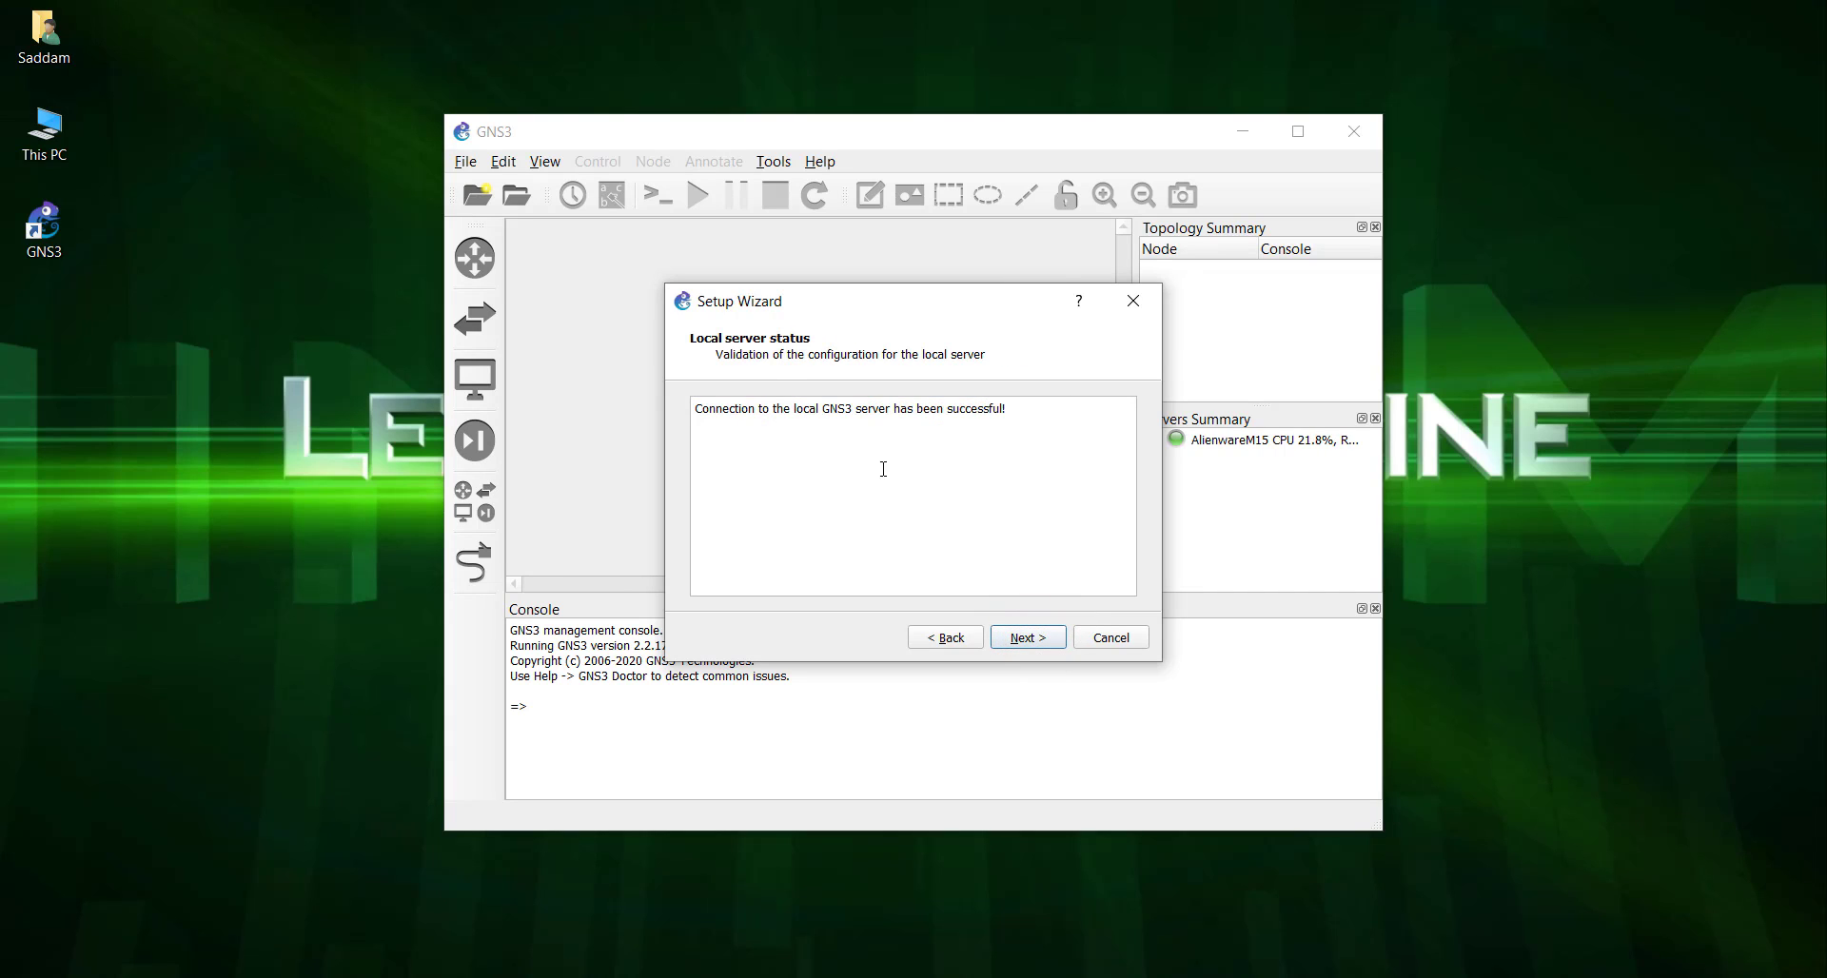
left_click(1051, 645)
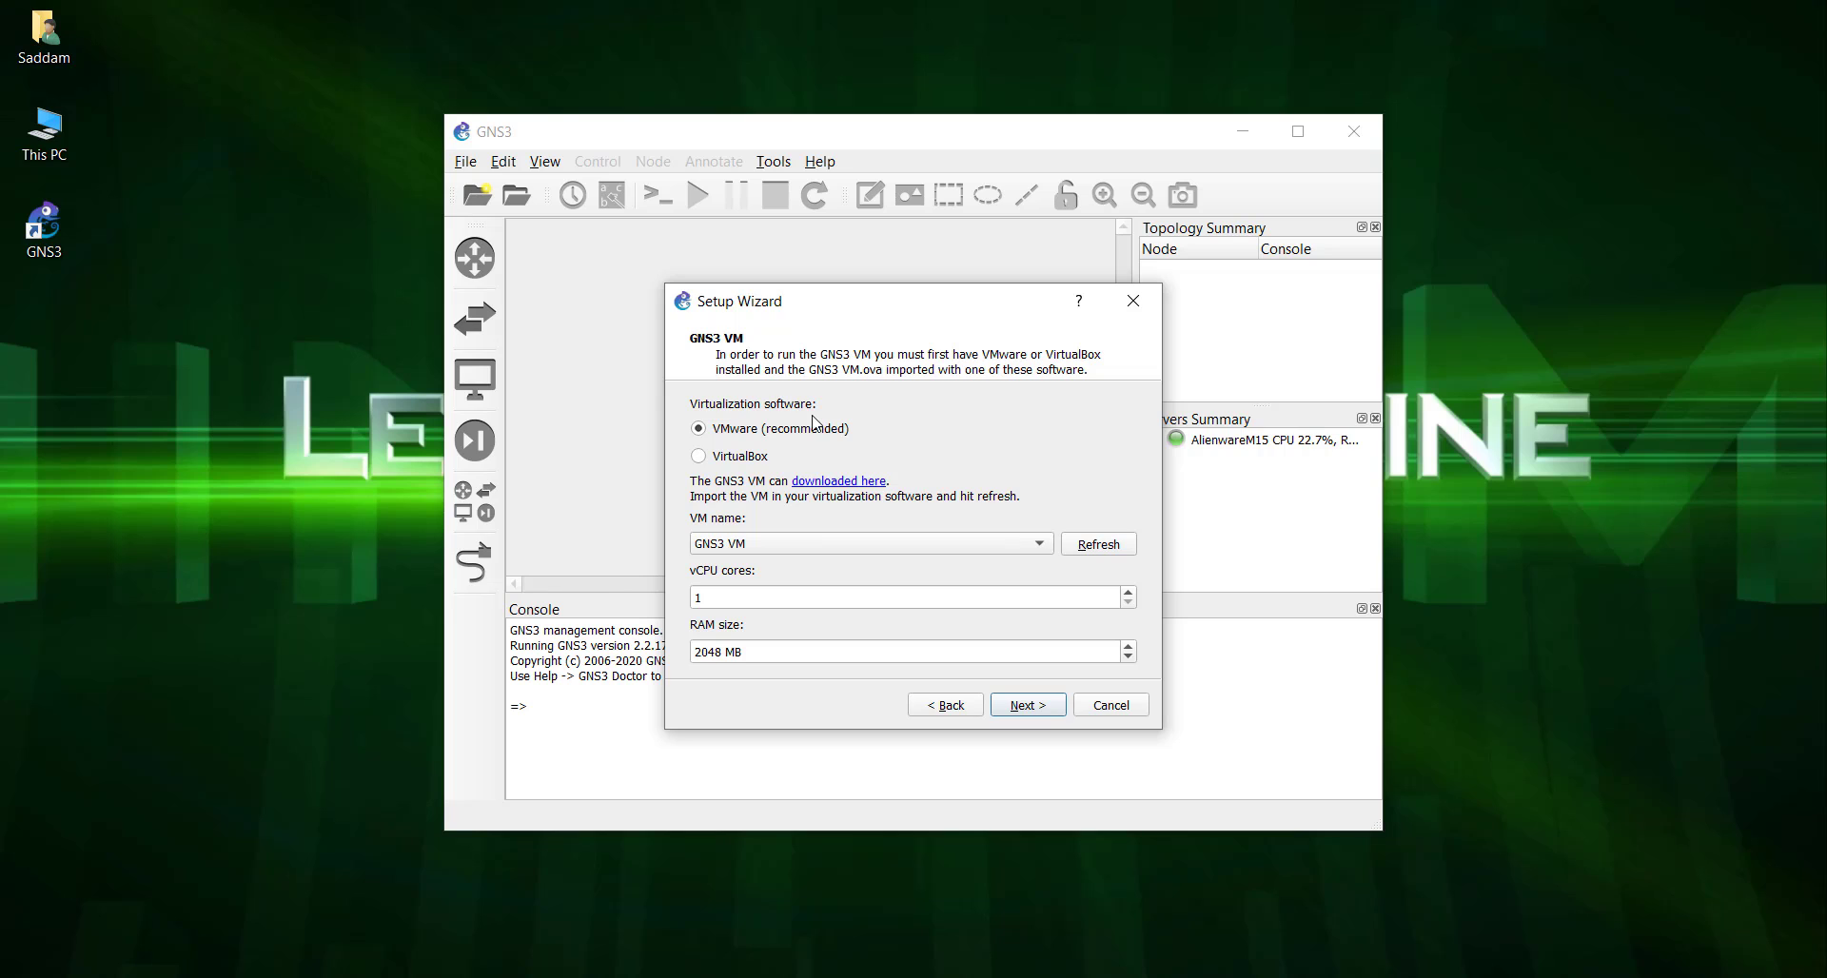
Configure the VMware-based GNS3 VM with 2 vCPU cores and 4096 MB of RAM, and finish the setup wizard.
left_click(794, 431)
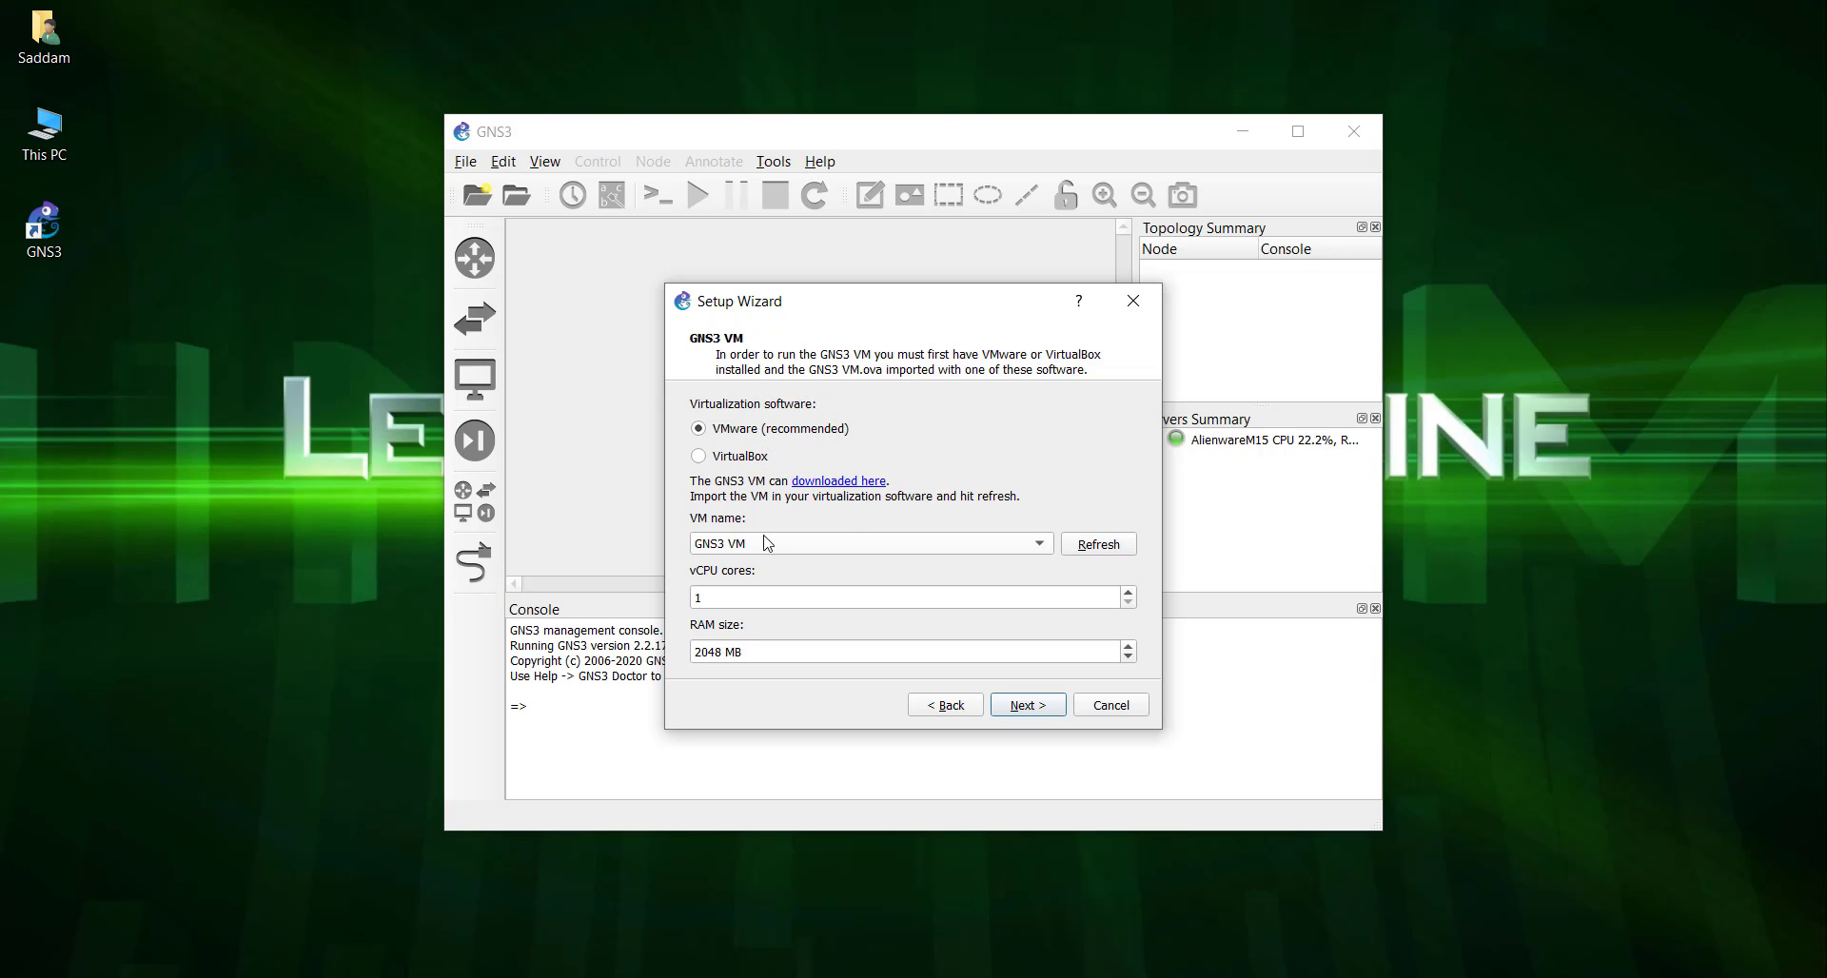
left_click(984, 546)
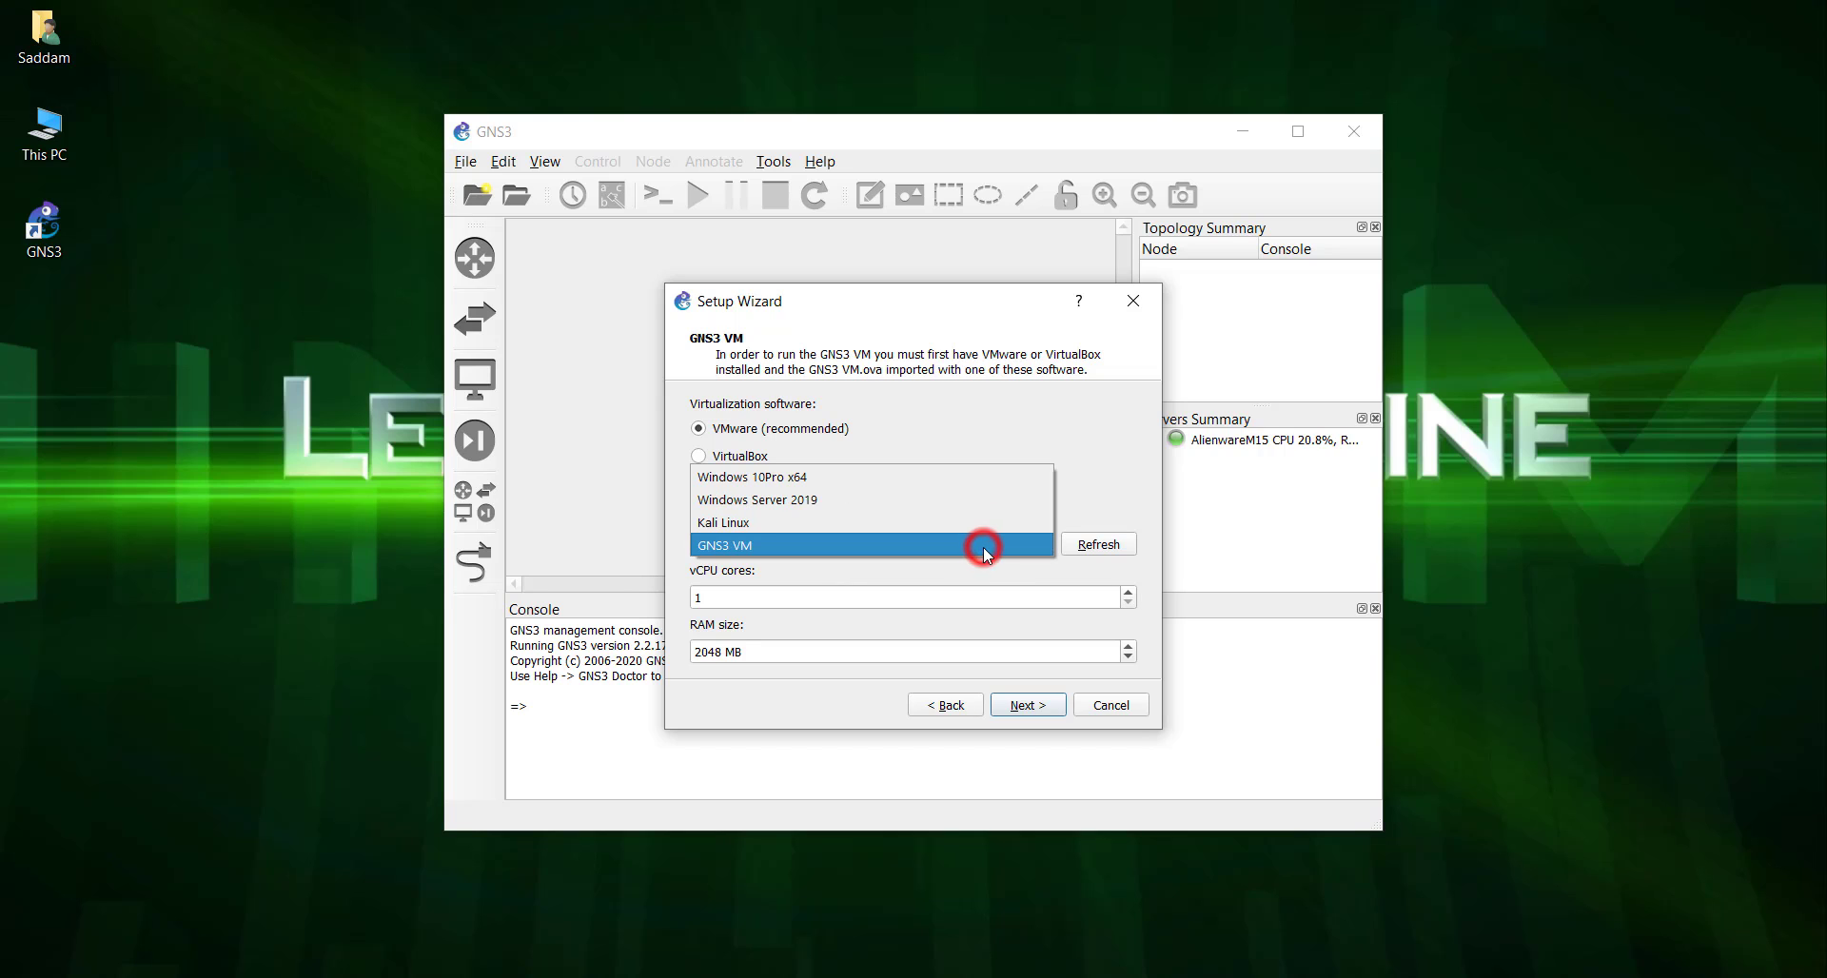
left_click(725, 547)
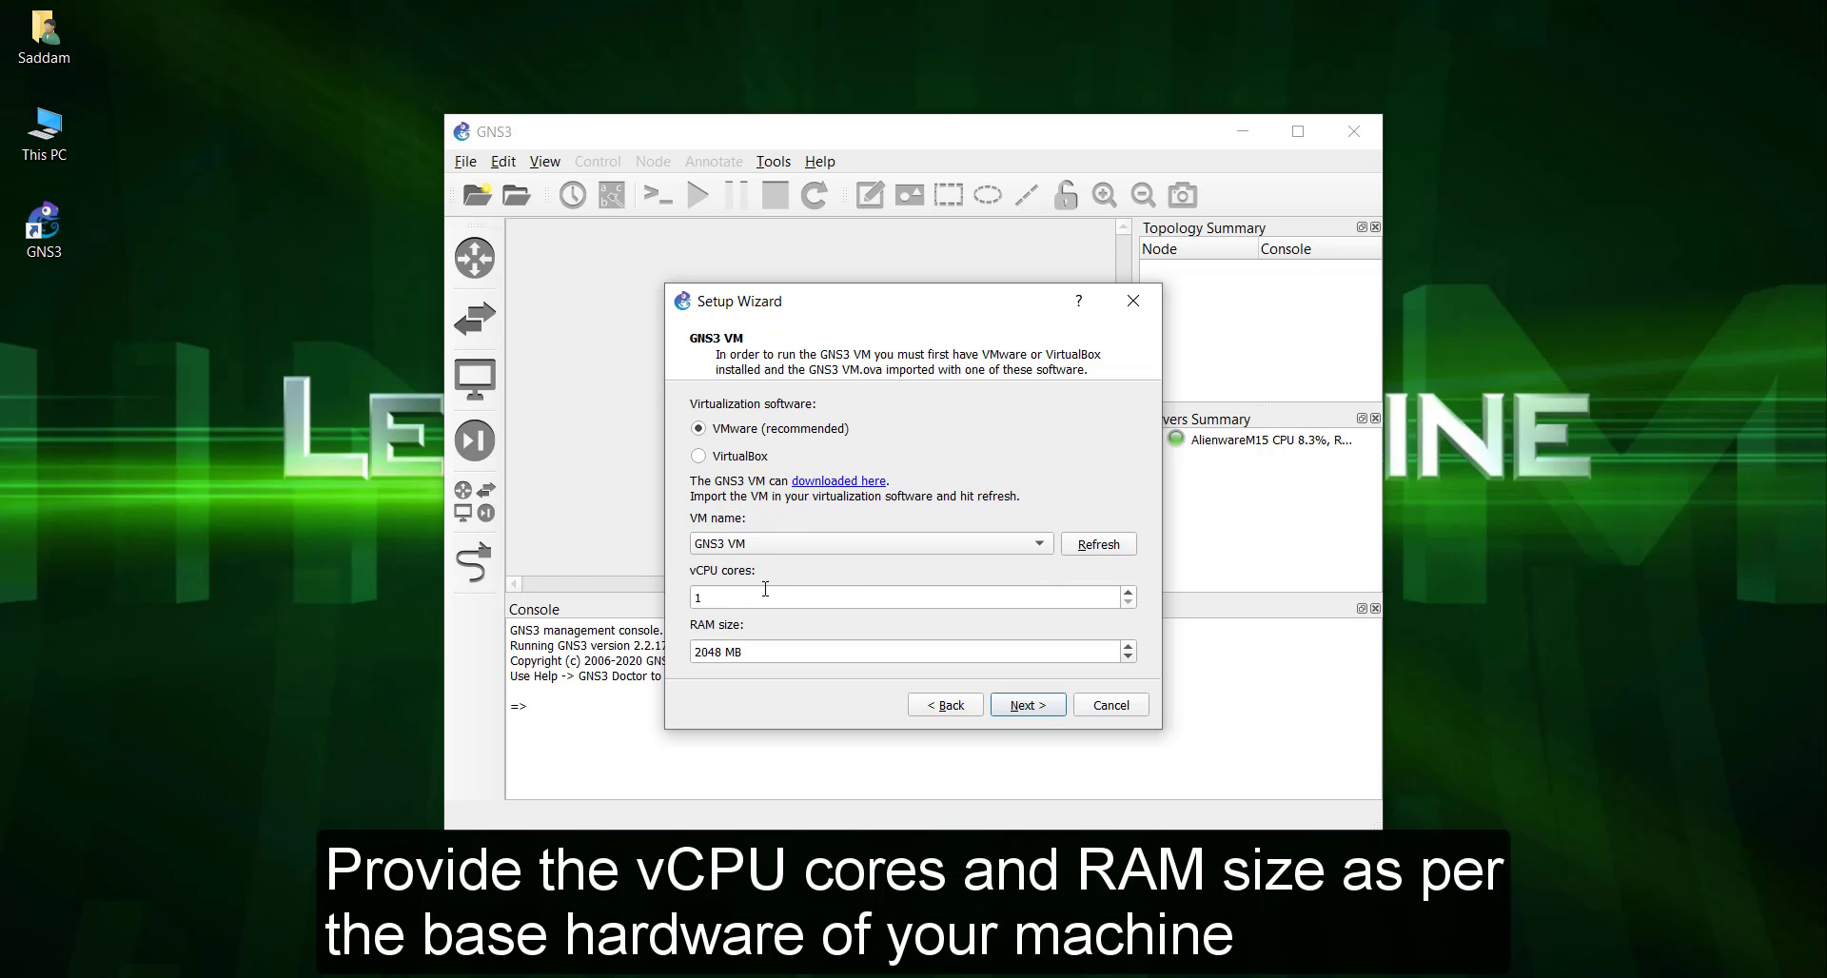
left_click(1130, 593)
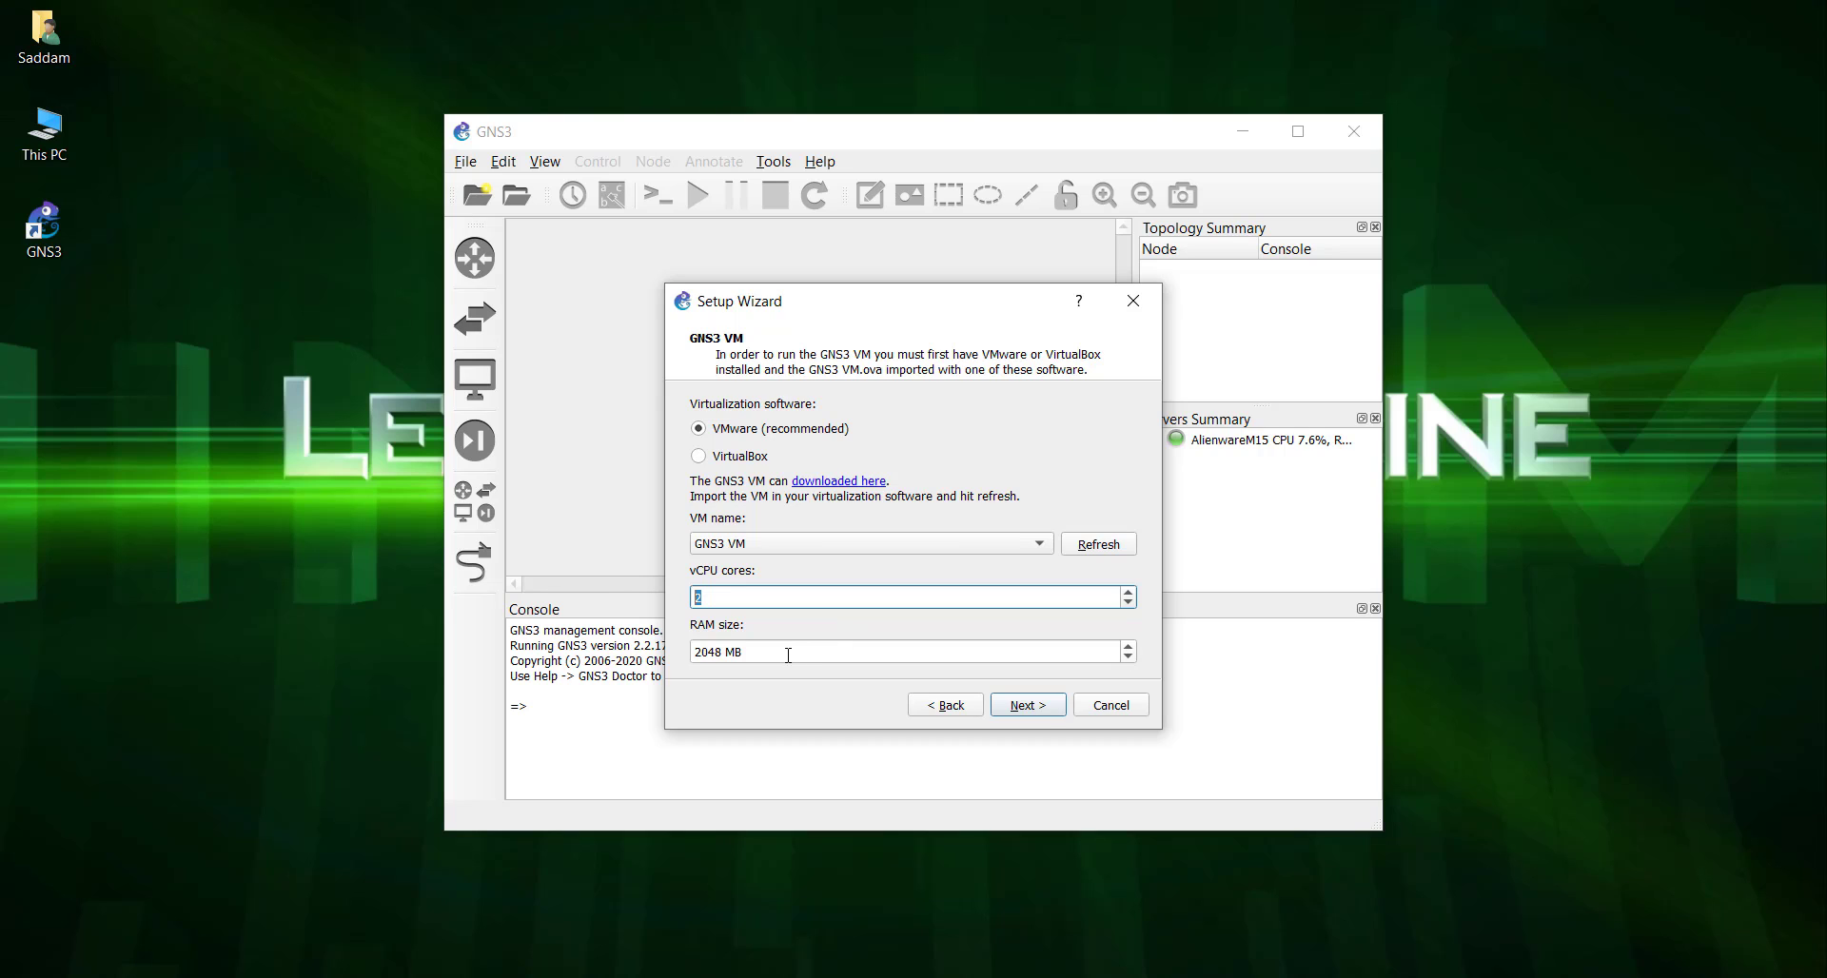
double_click(706, 647)
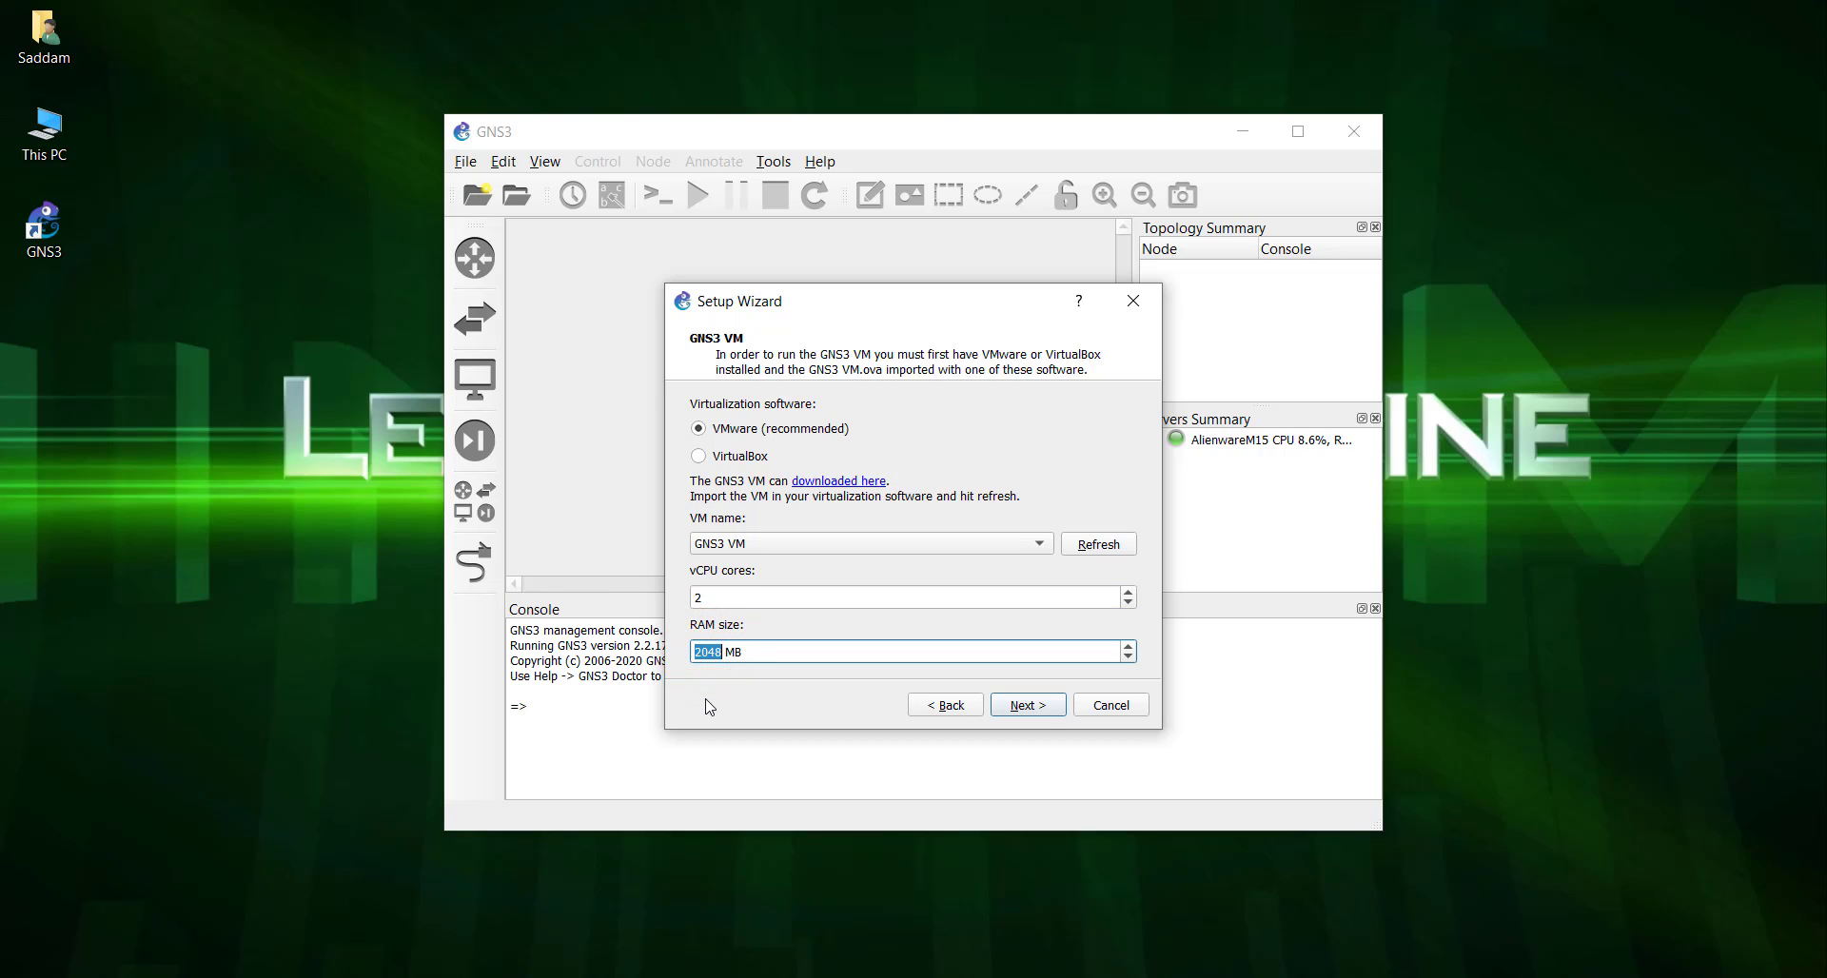
type("4096")
left_click(1036, 705)
left_click(1036, 705)
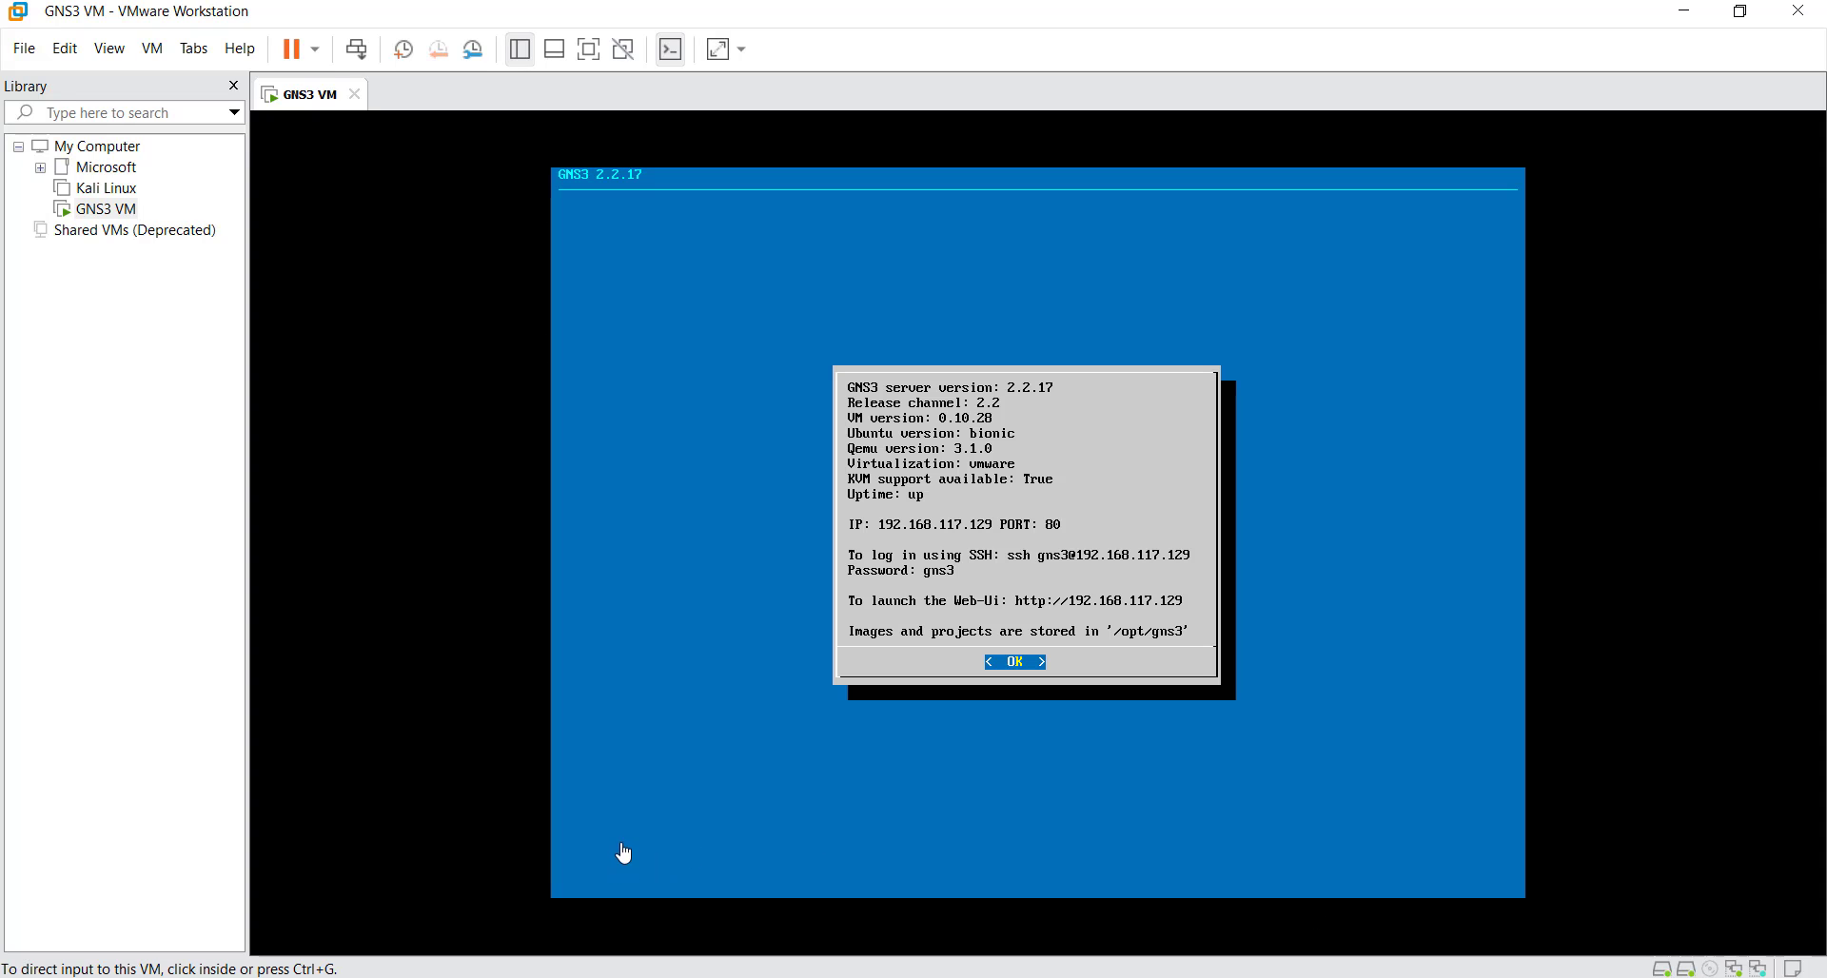
left_click(1784, 405)
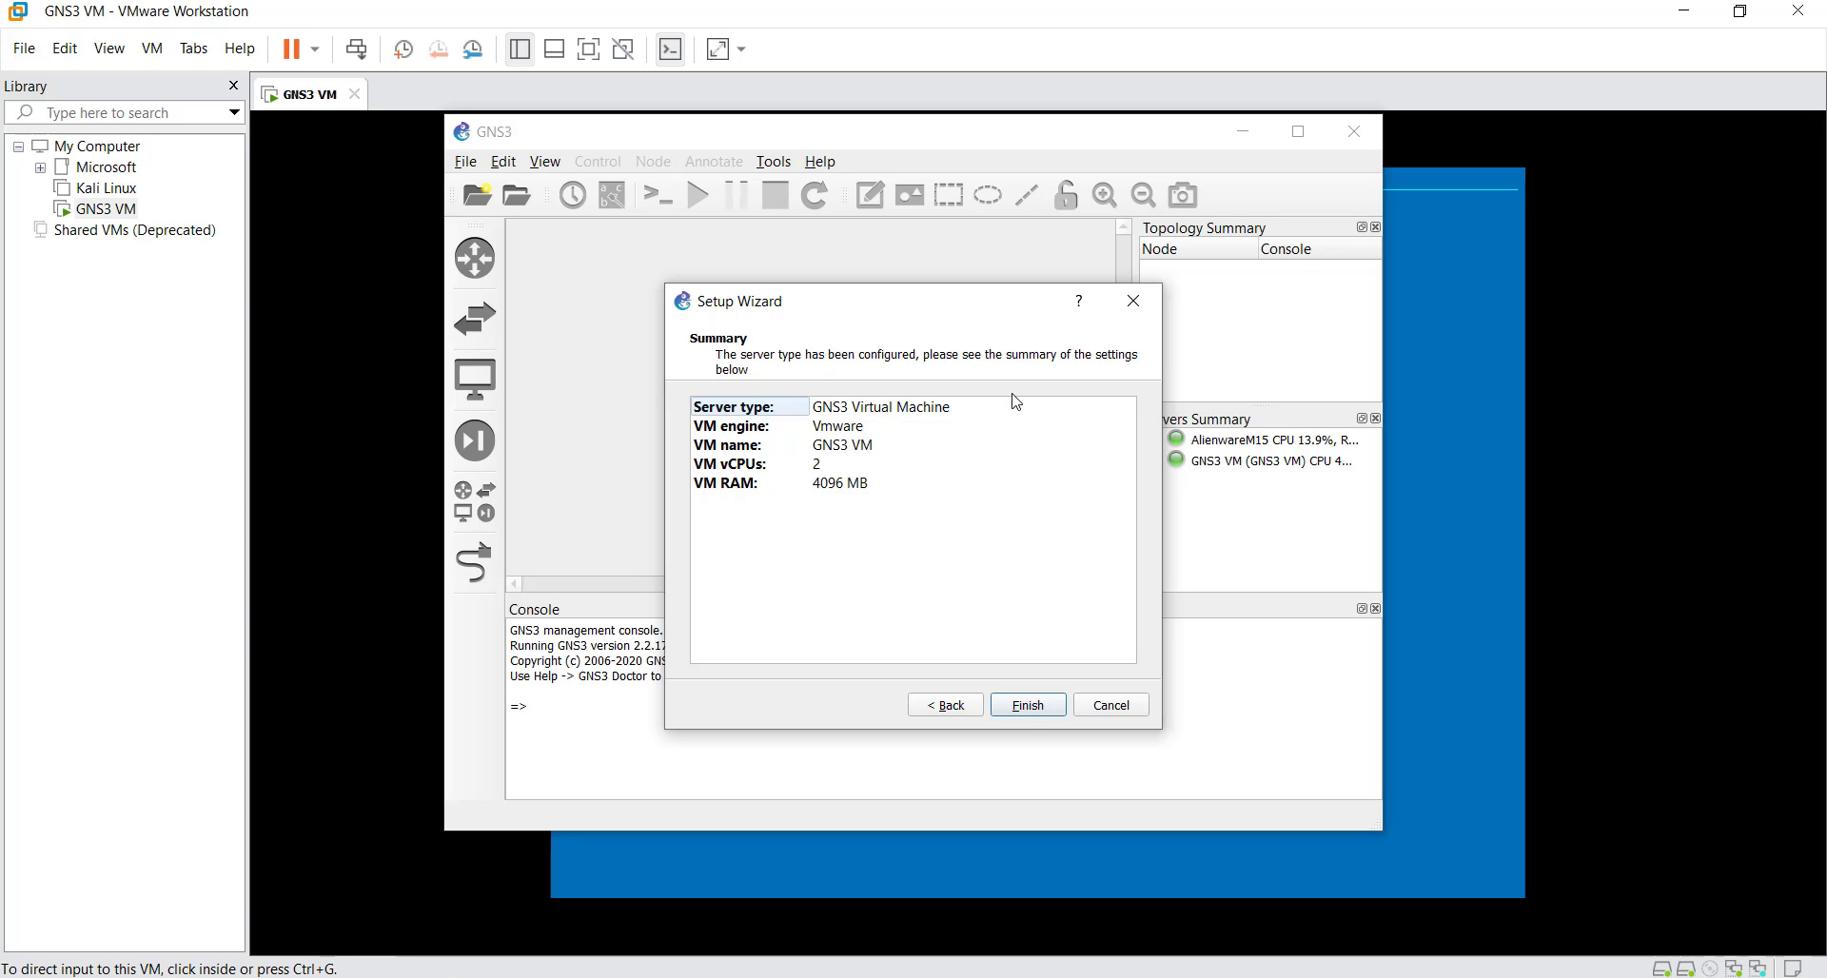
left_click(1026, 706)
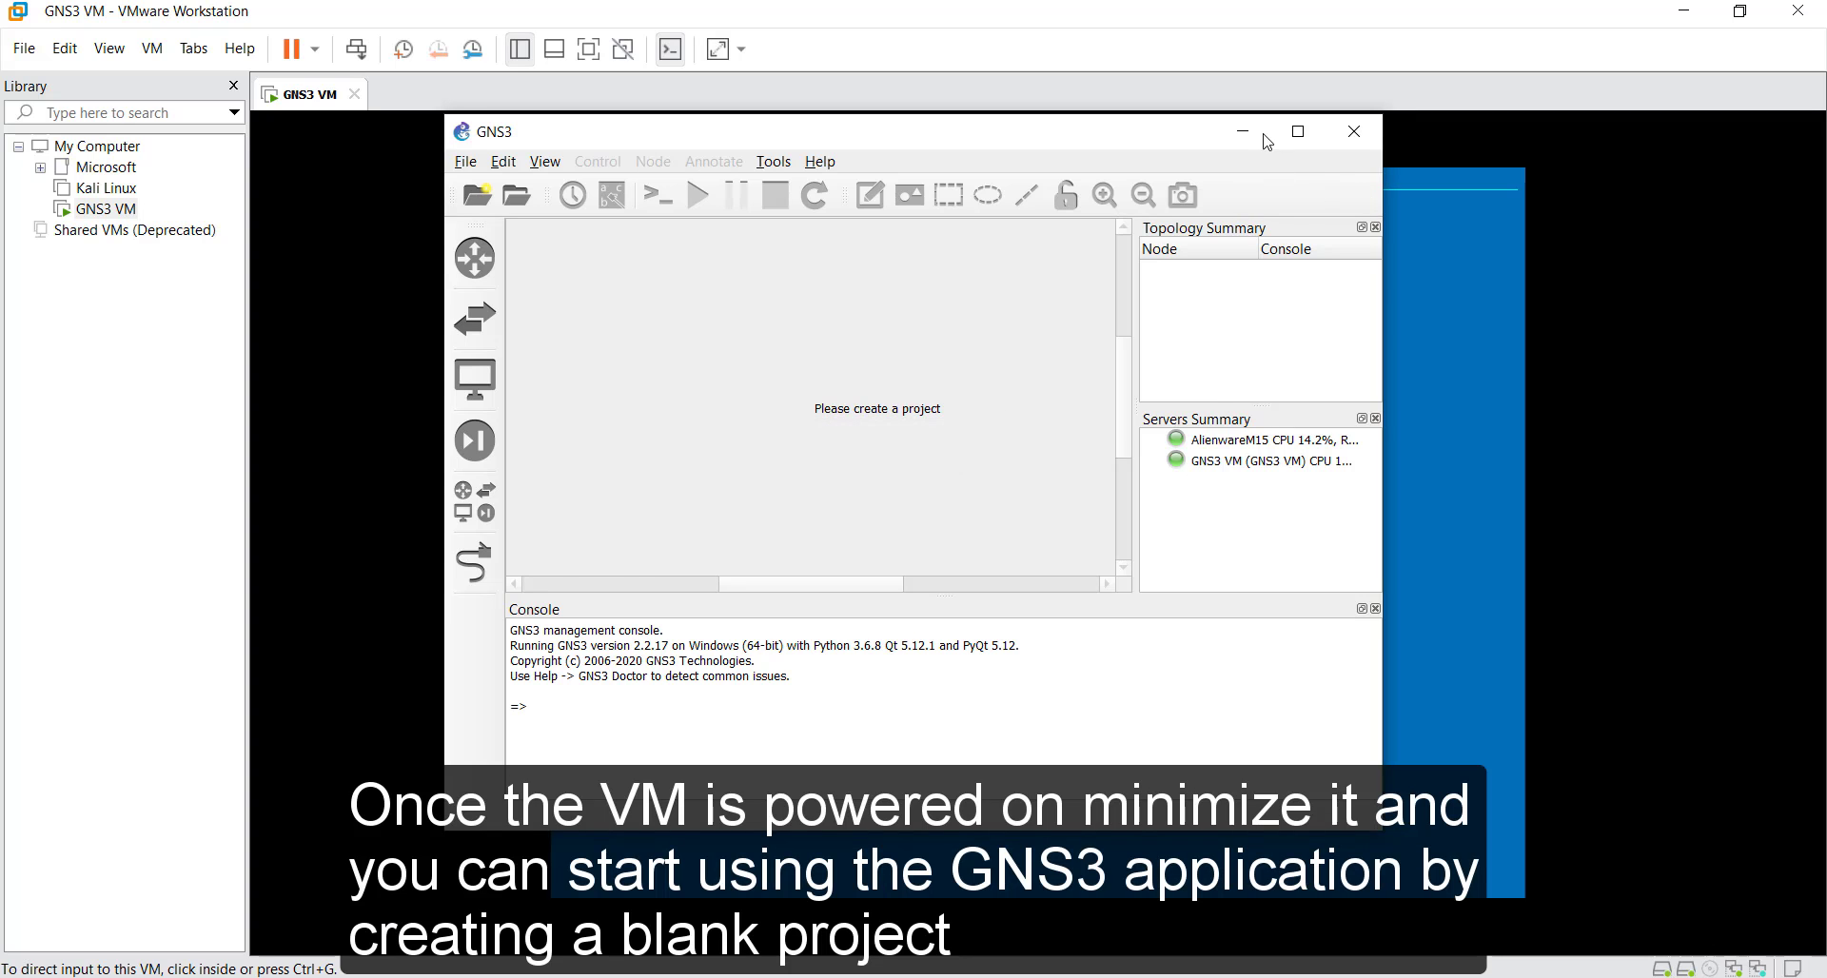
Minimize the VMware Workstation window with the running VM, and bring GNS3 back up maximized.
left_click(1243, 131)
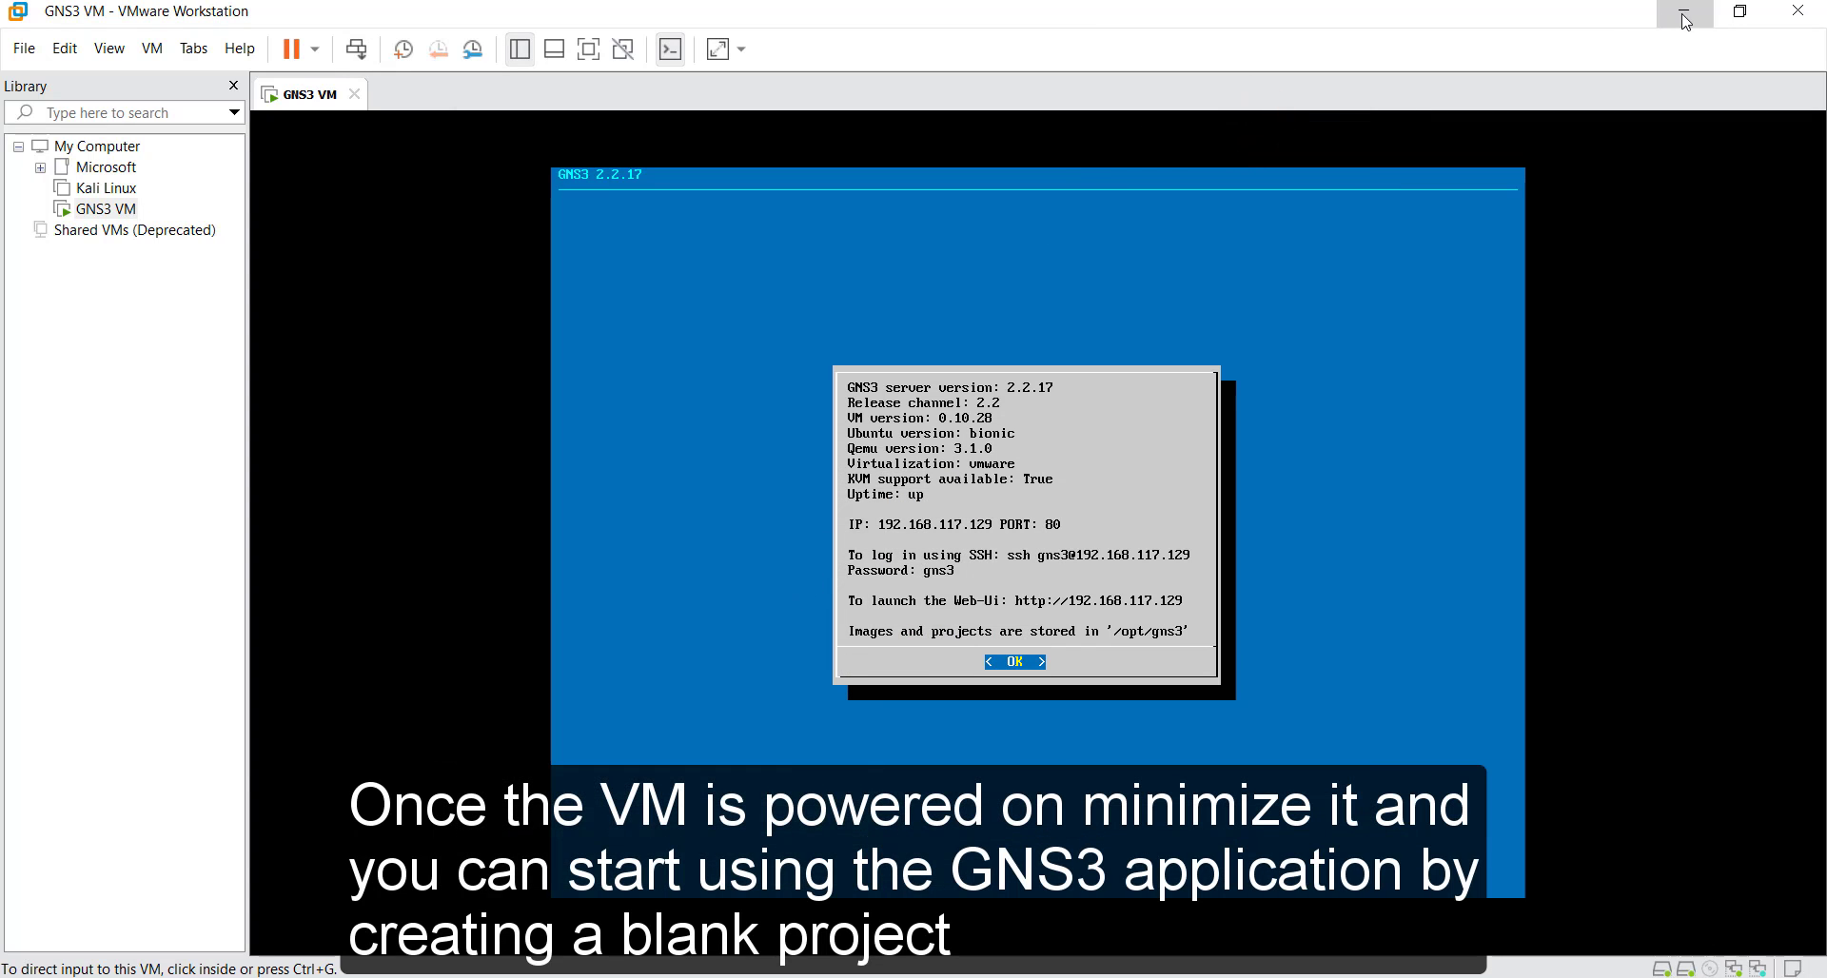
left_click(1685, 21)
left_click(513, 977)
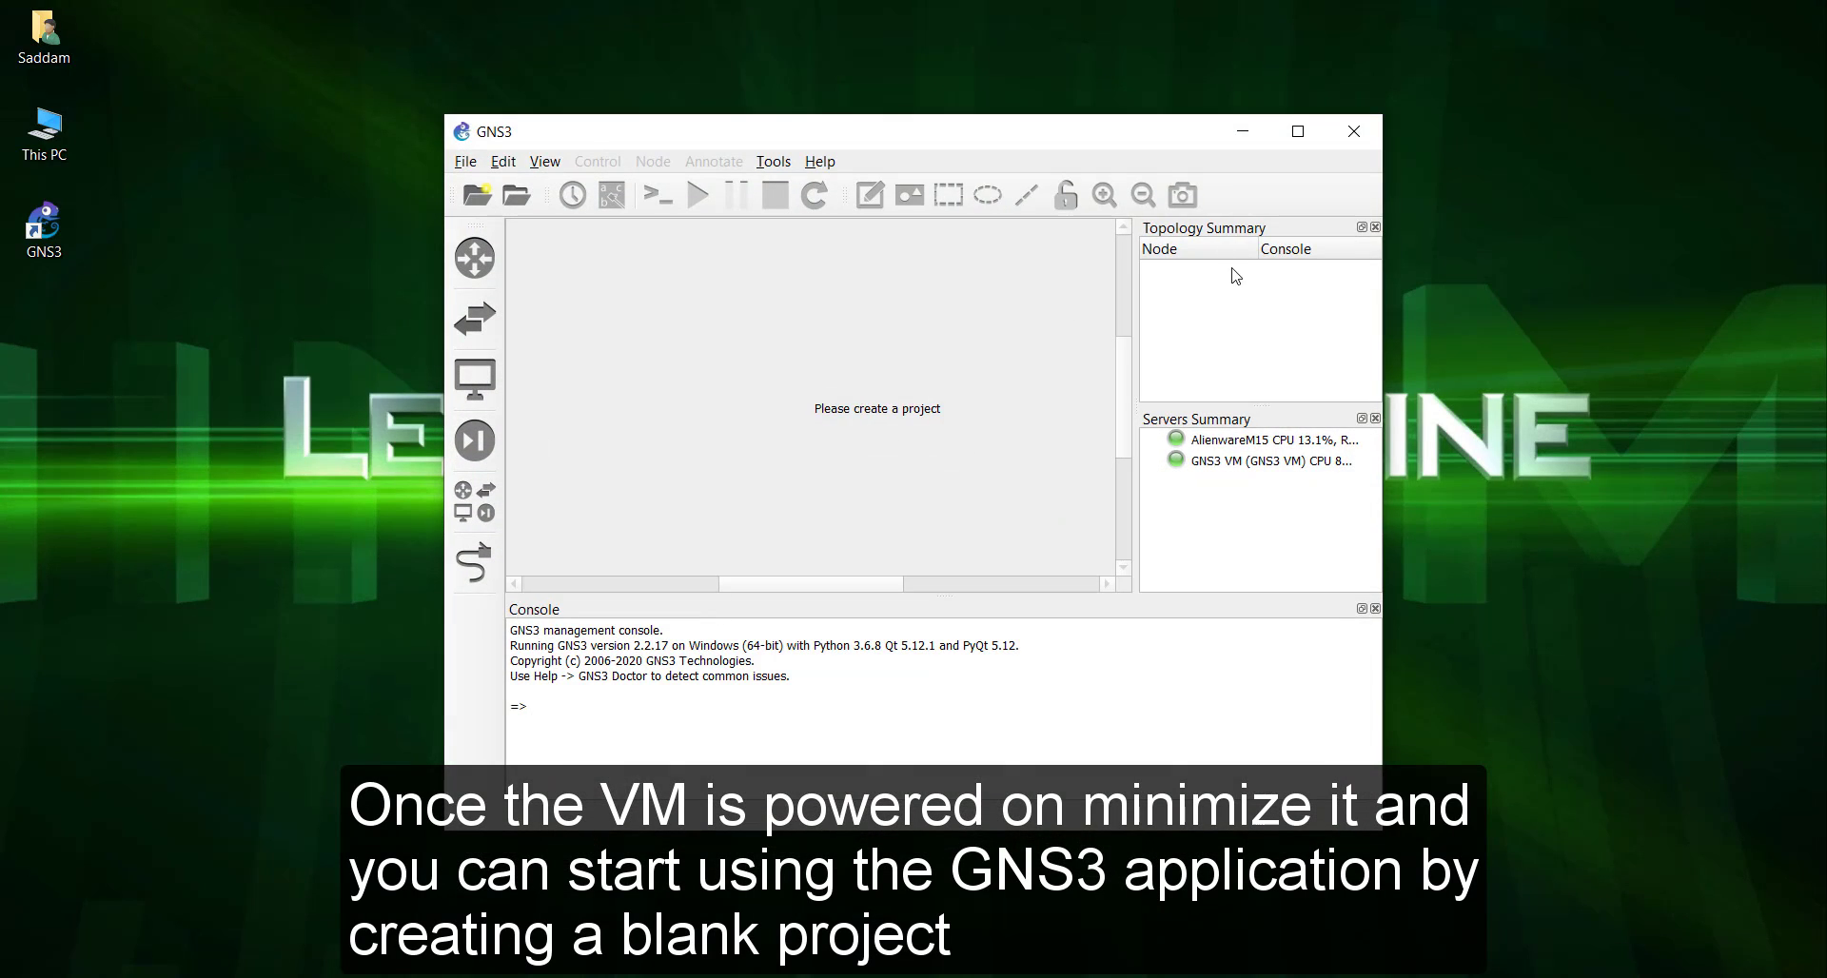
left_click(1298, 131)
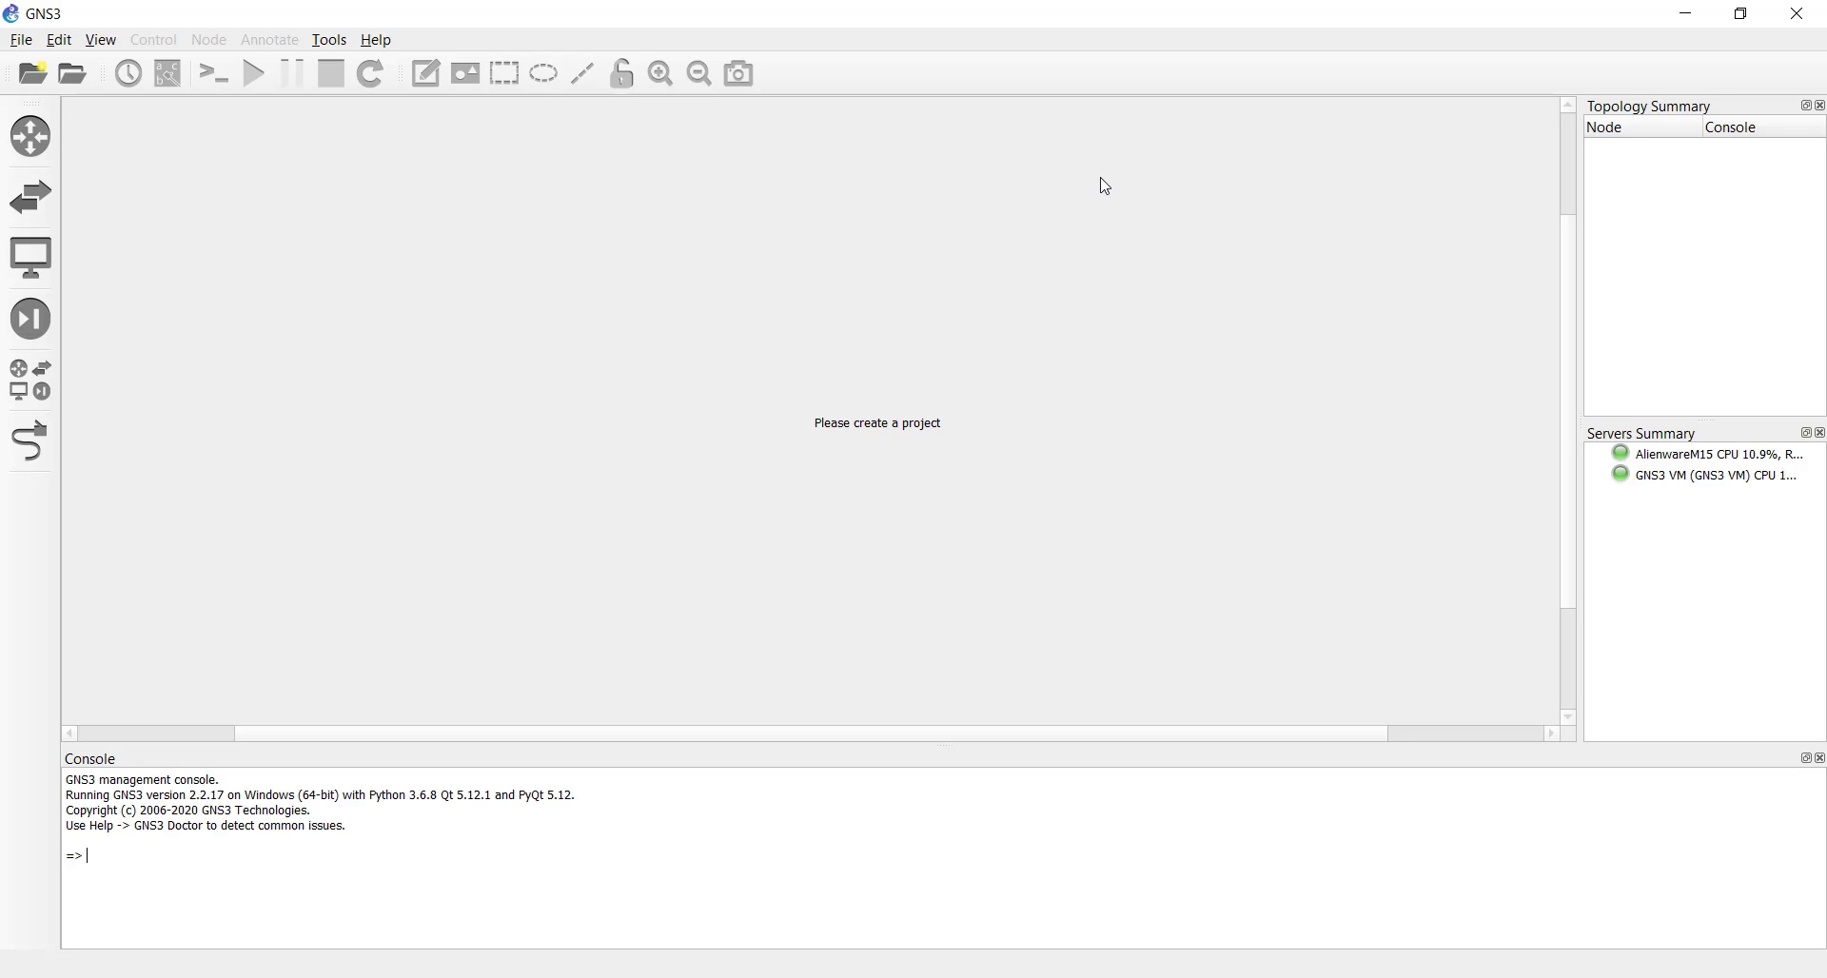
Create a new blank GNS3 project named test in the default projects location.
left_click(15, 41)
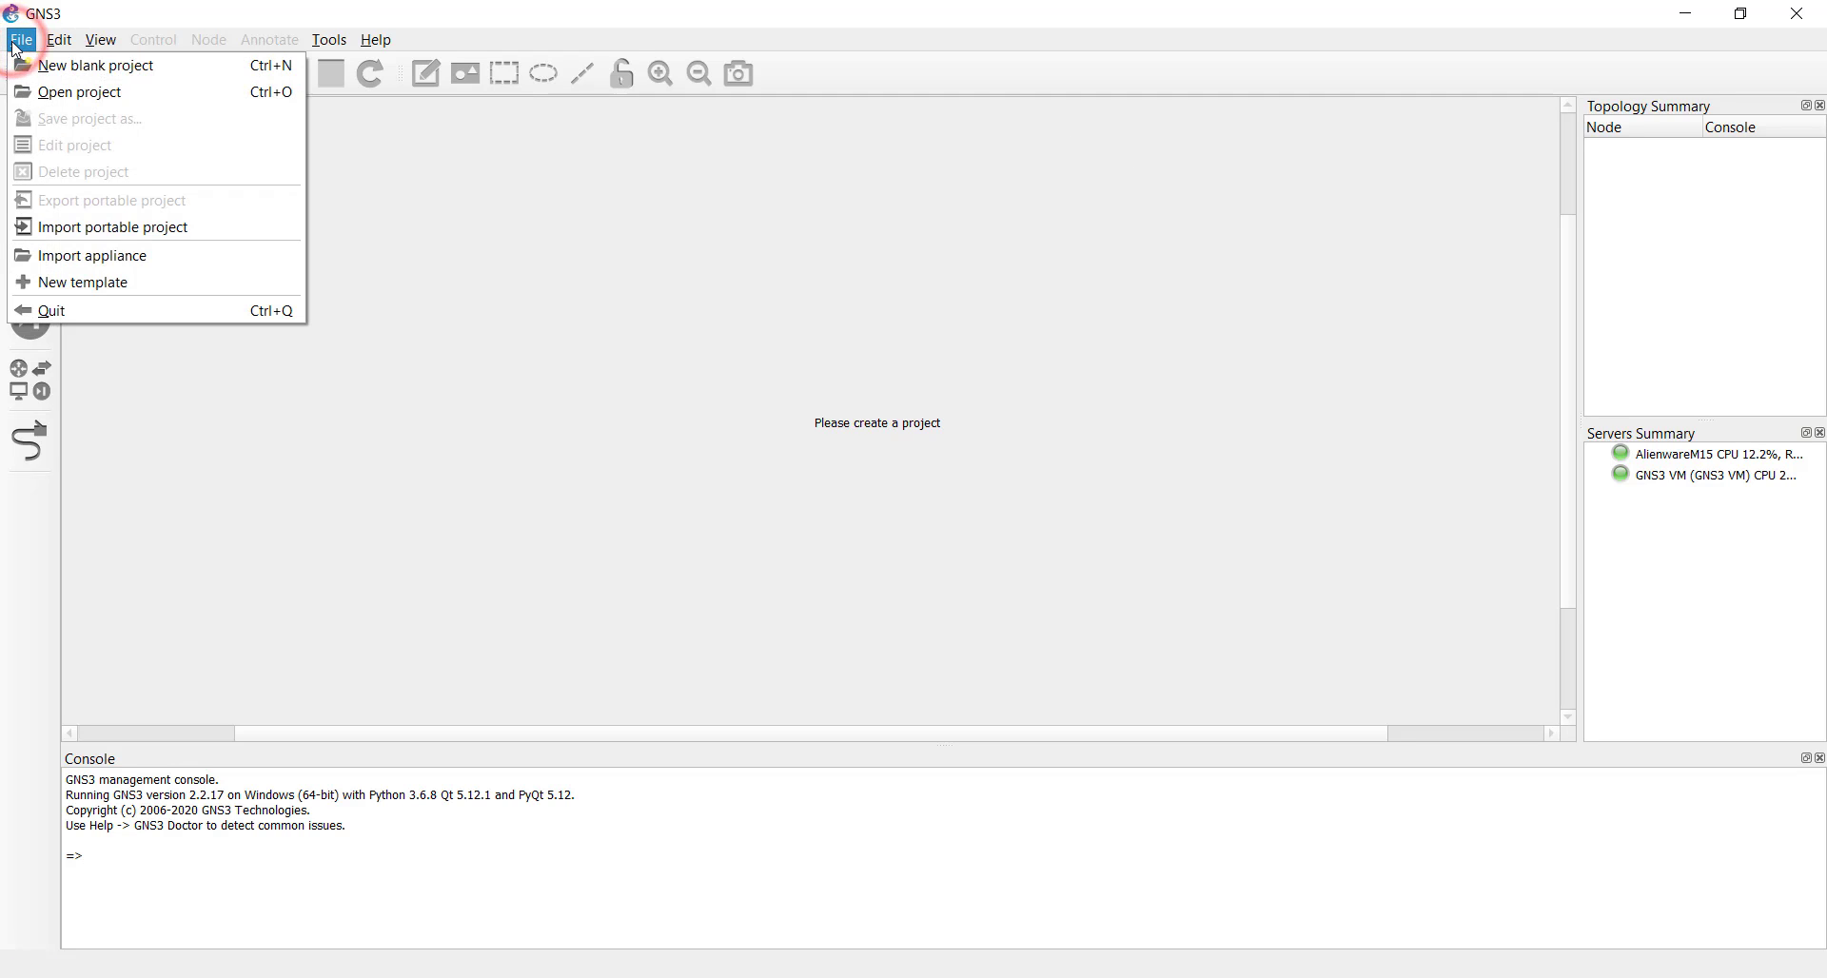
left_click(146, 76)
left_click(648, 440)
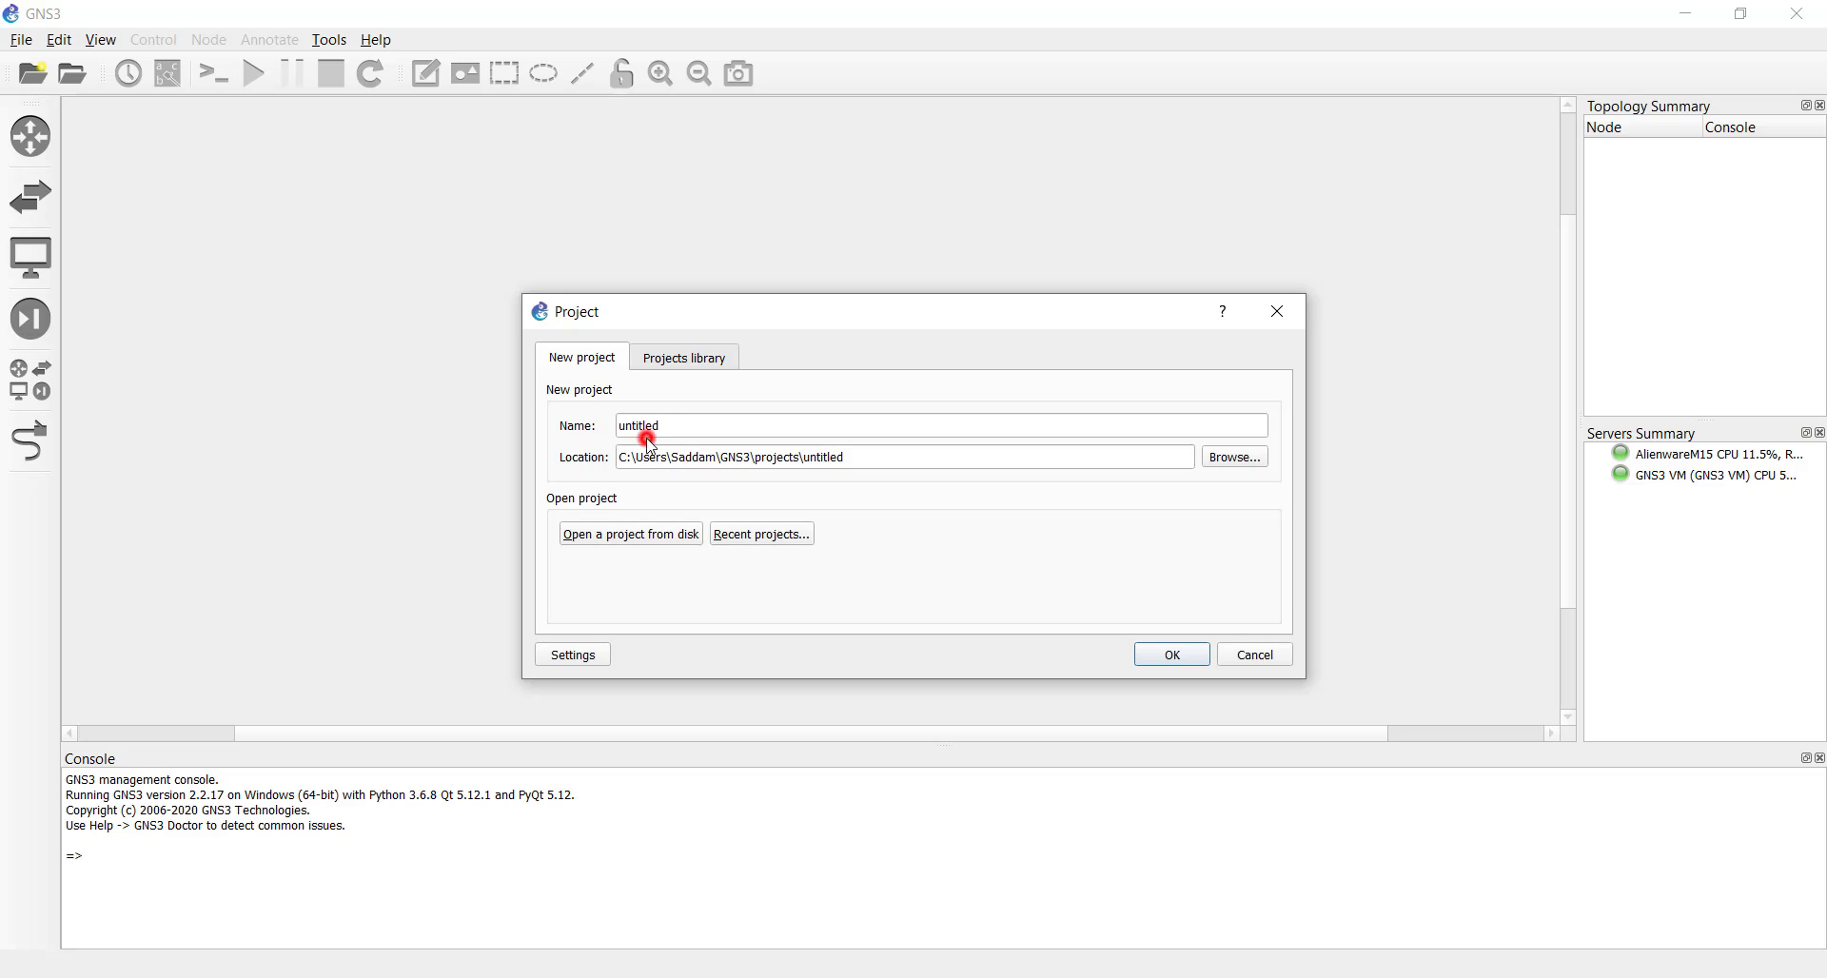
double_click(635, 426)
type("tes")
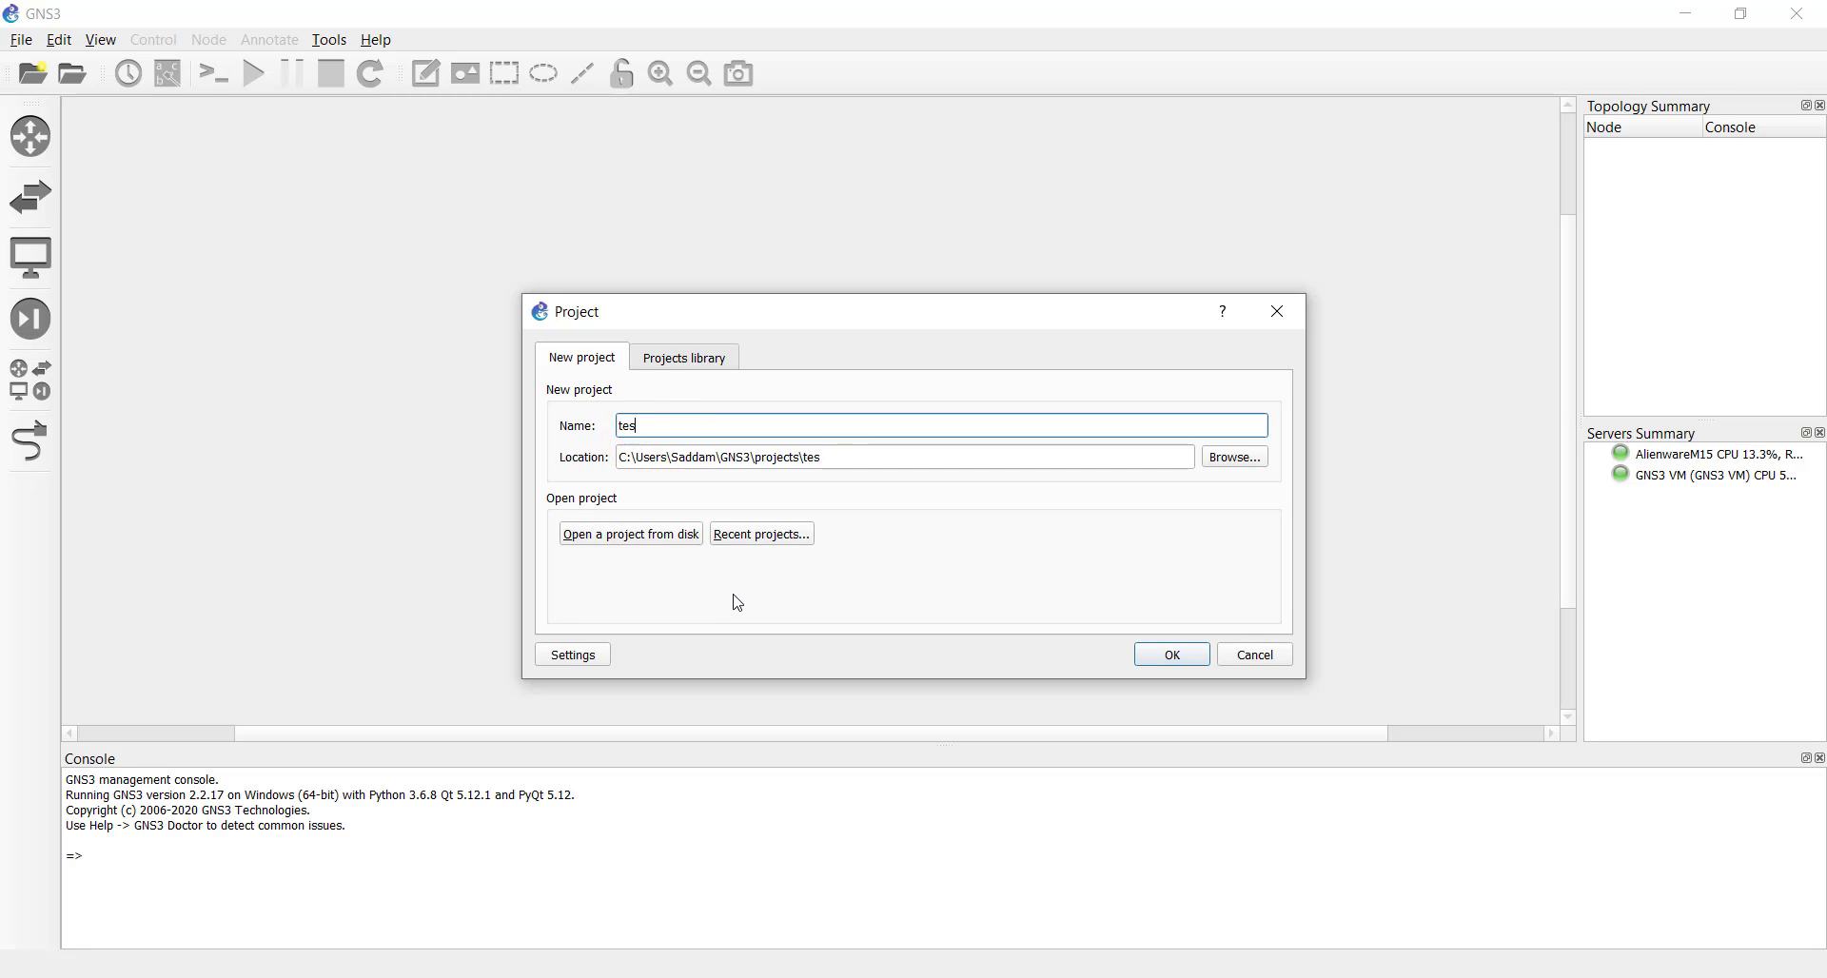
type("t")
left_click(1173, 655)
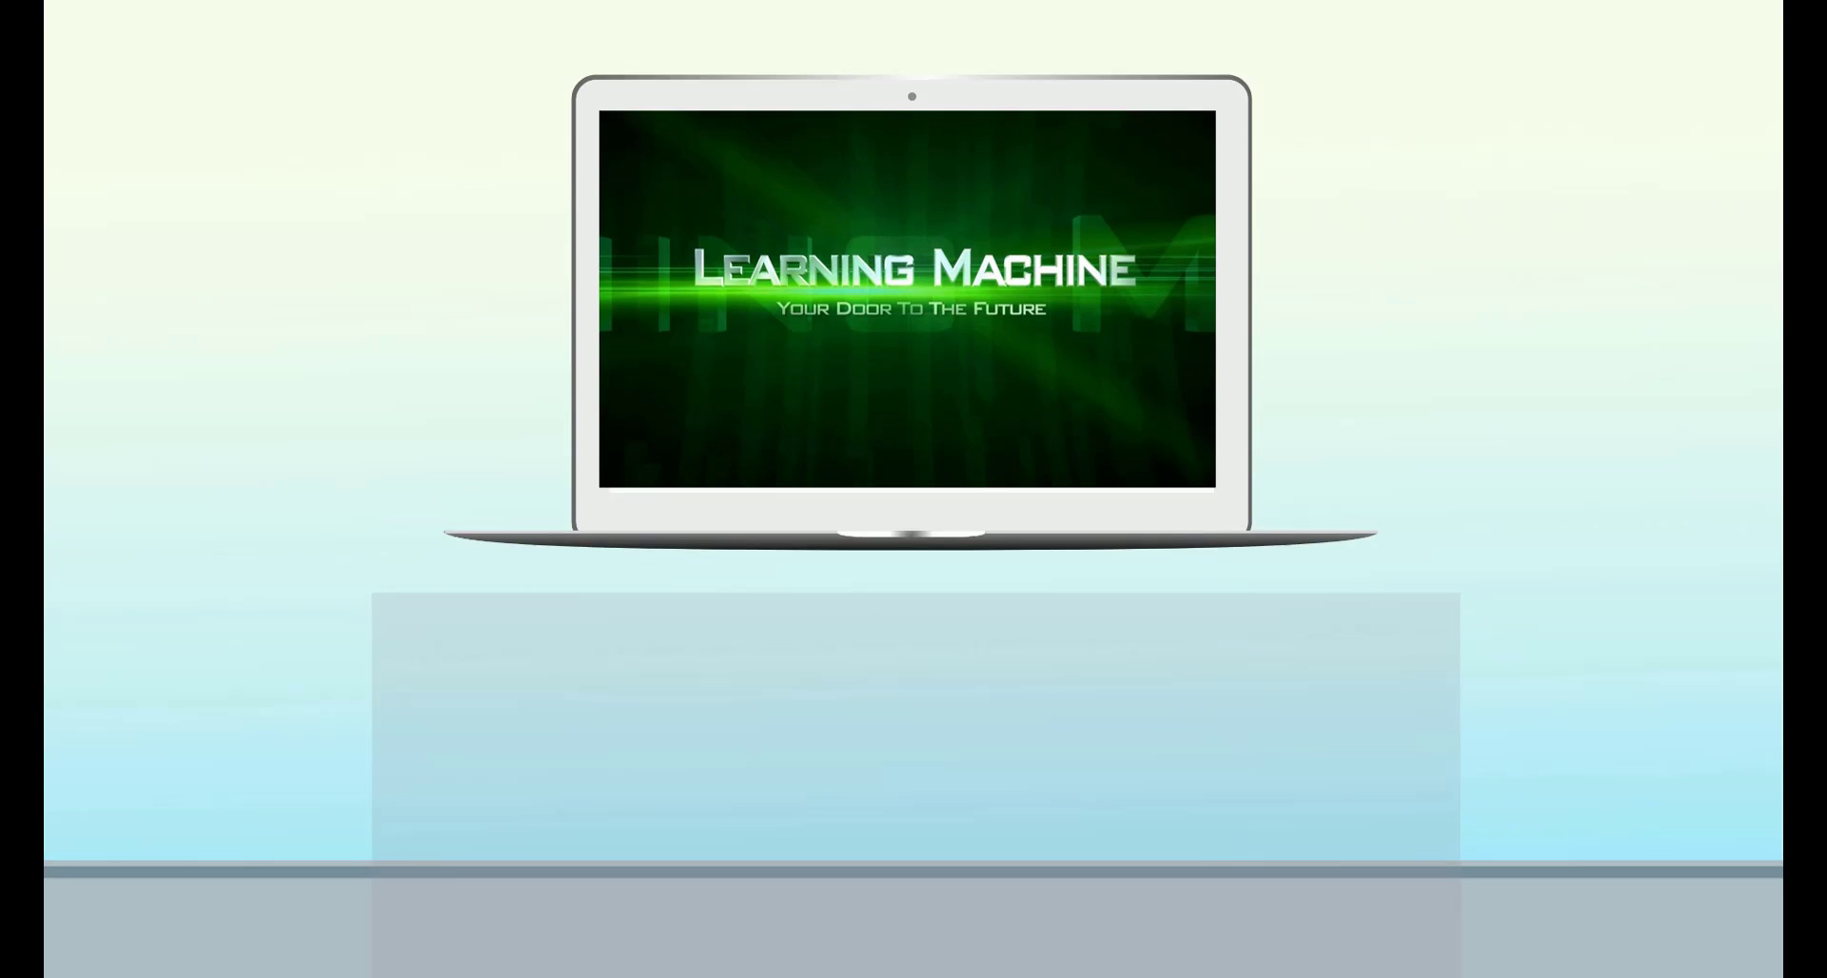